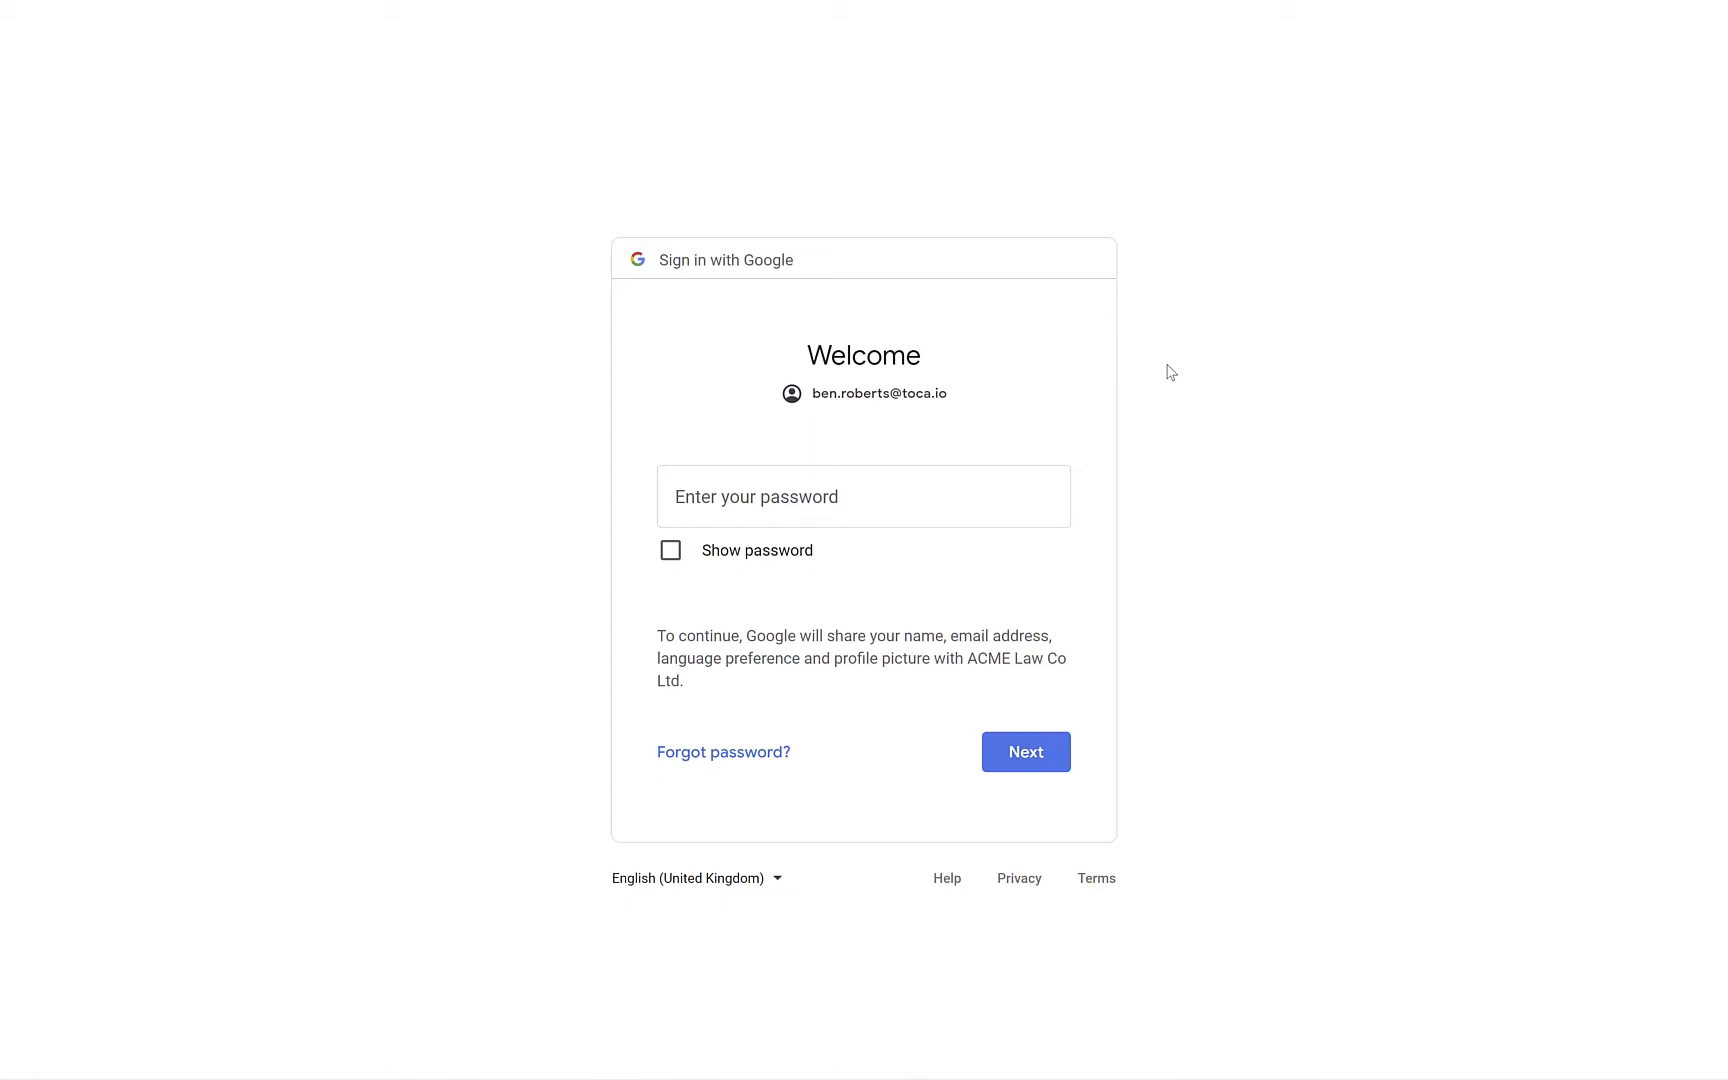
# Enter the Google account password and sign in to the ACME Law portal
pyautogui.click(881, 490)
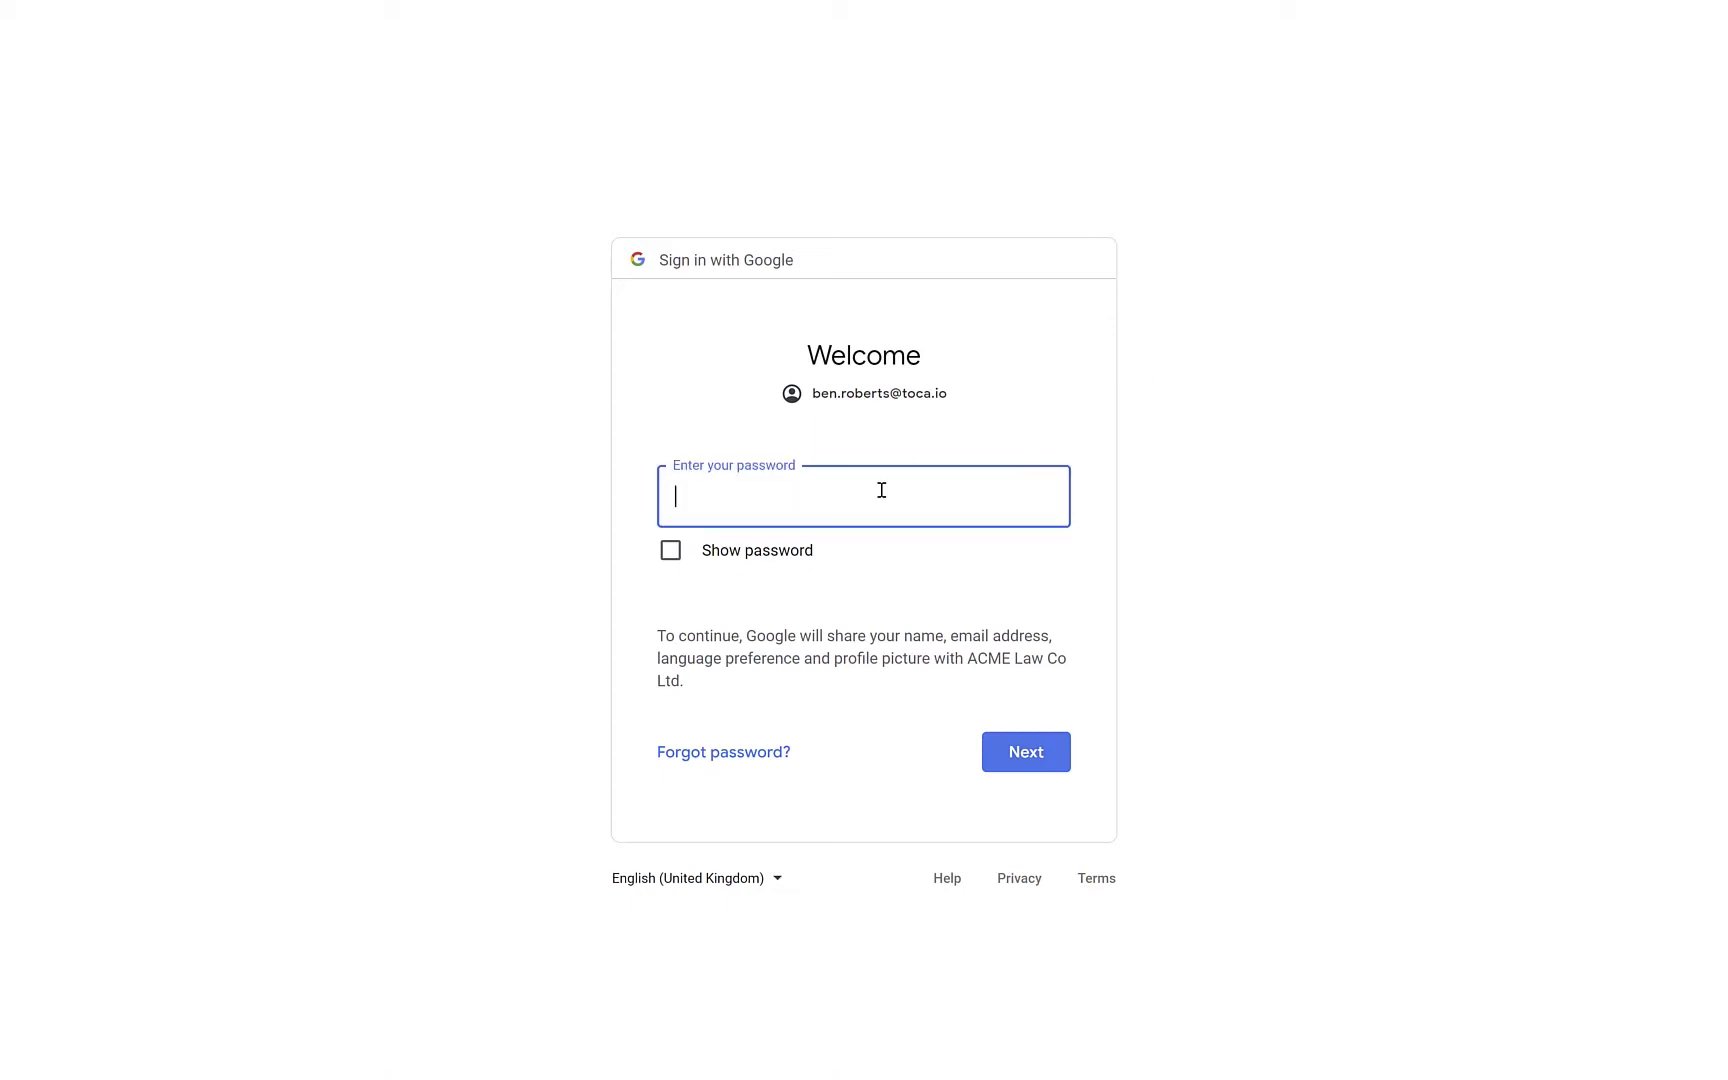
pyautogui.write('••••••••••••••')
pyautogui.press('Return')
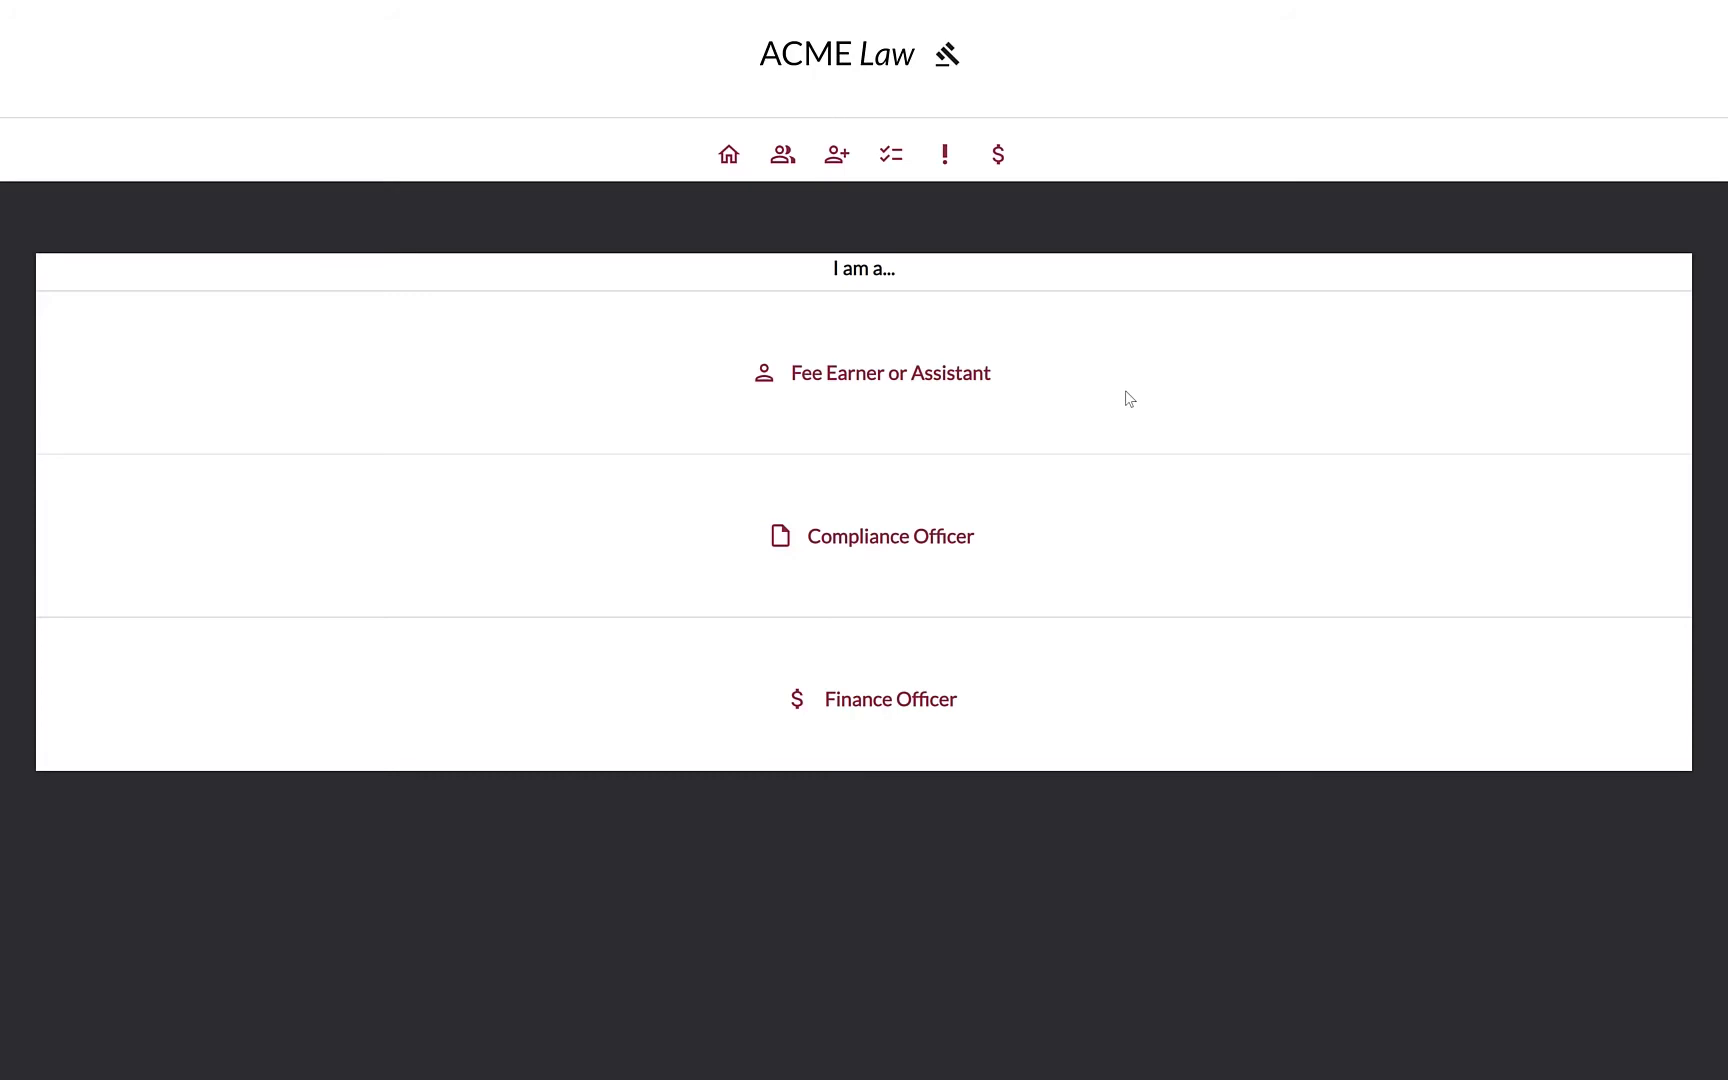
# Enter as Fee Earner or Assistant, sort clients by Status, and search the list by the client surname
pyautogui.click(841, 385)
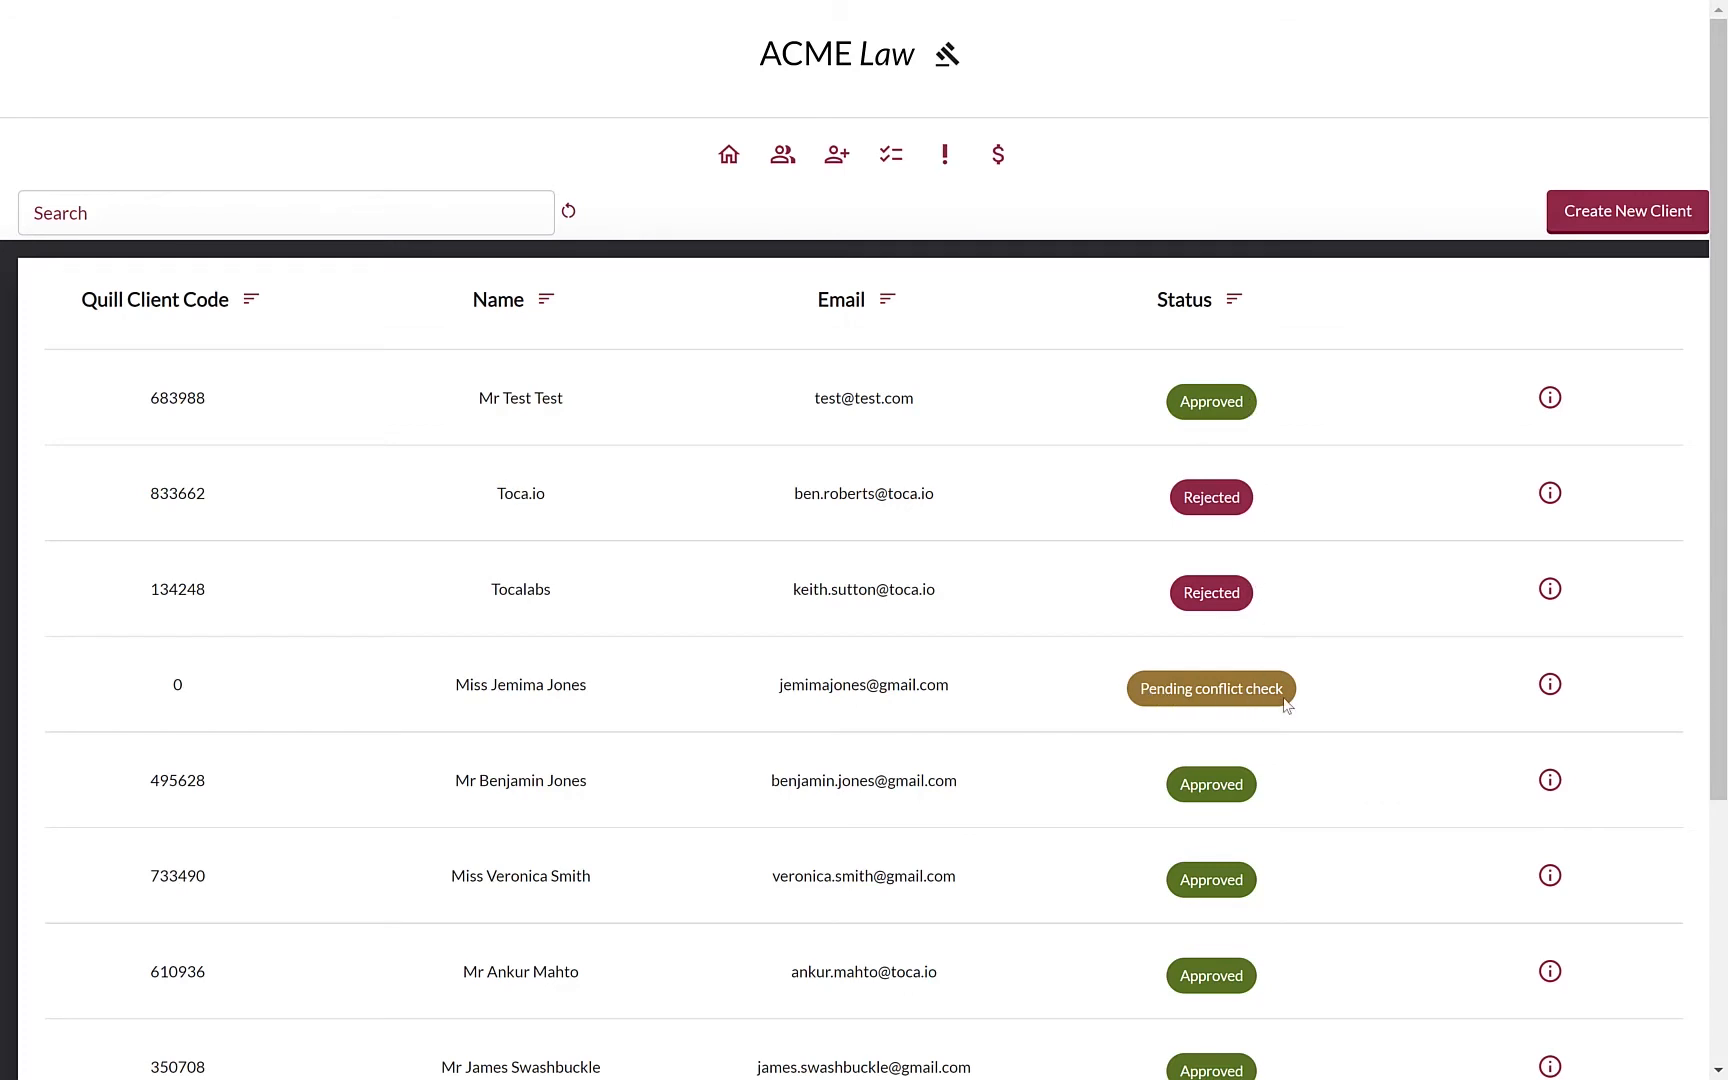
pyautogui.click(1232, 300)
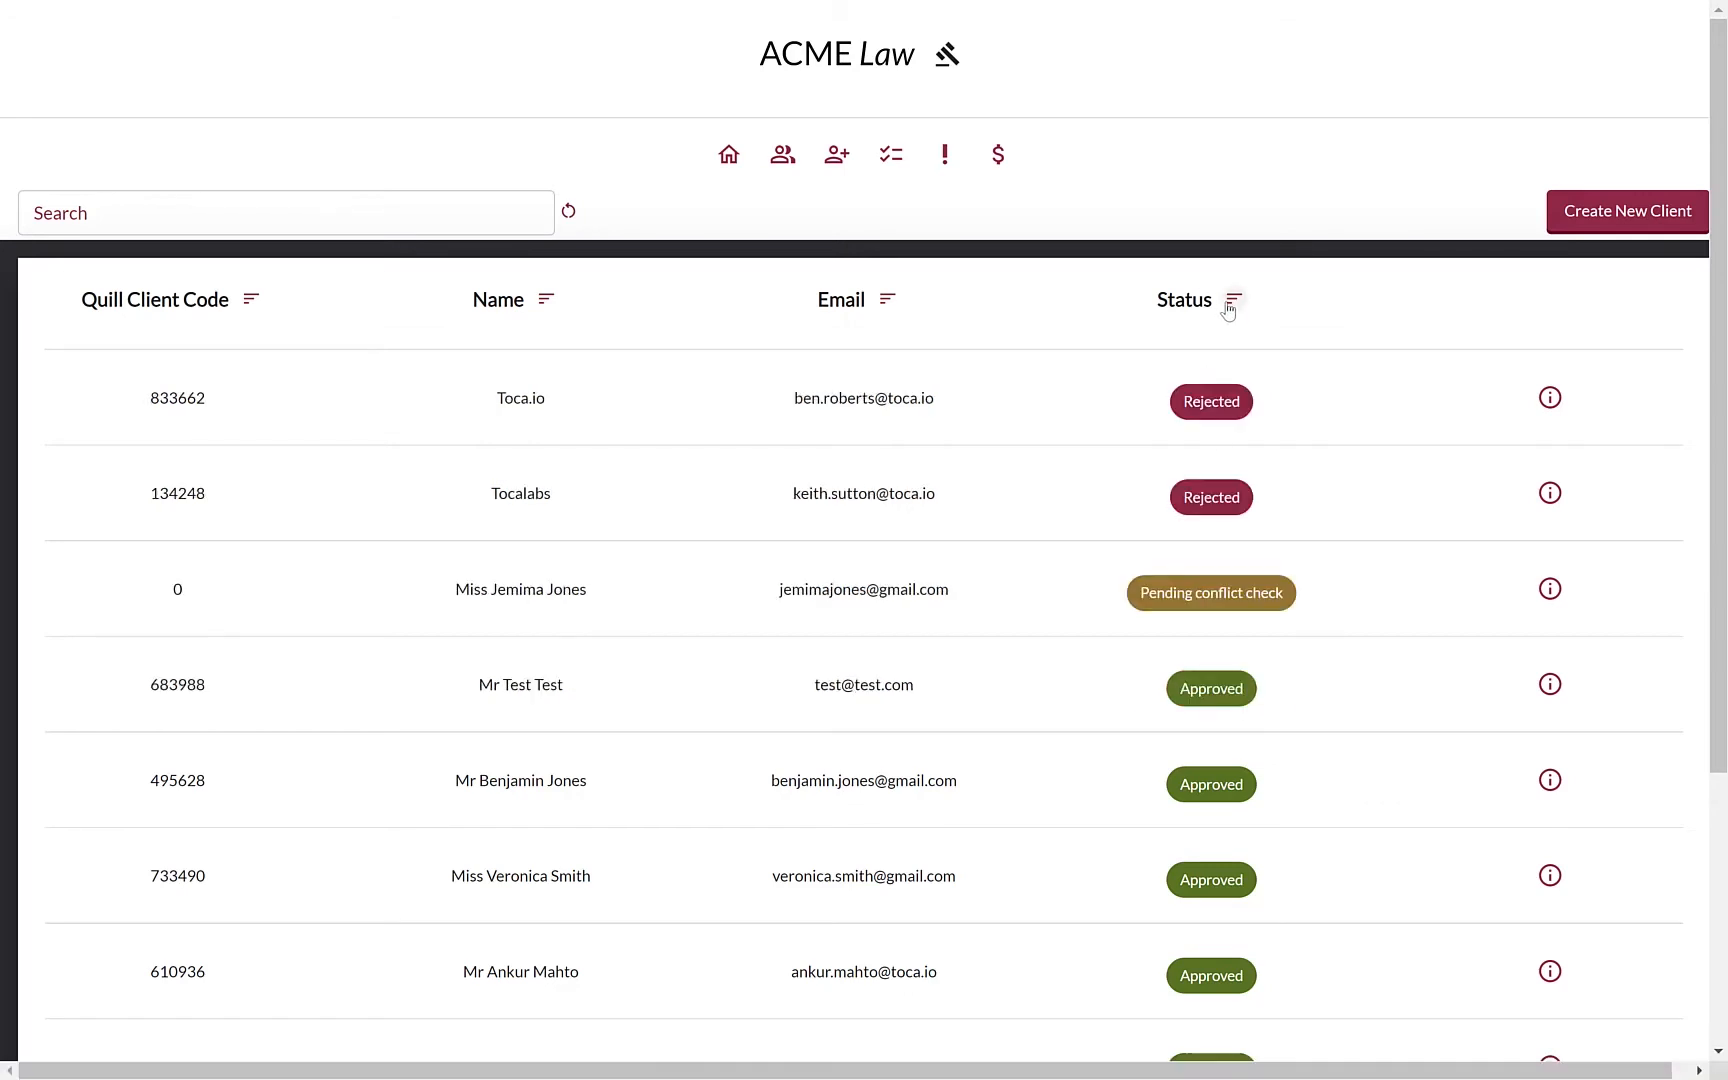
pyautogui.click(112, 205)
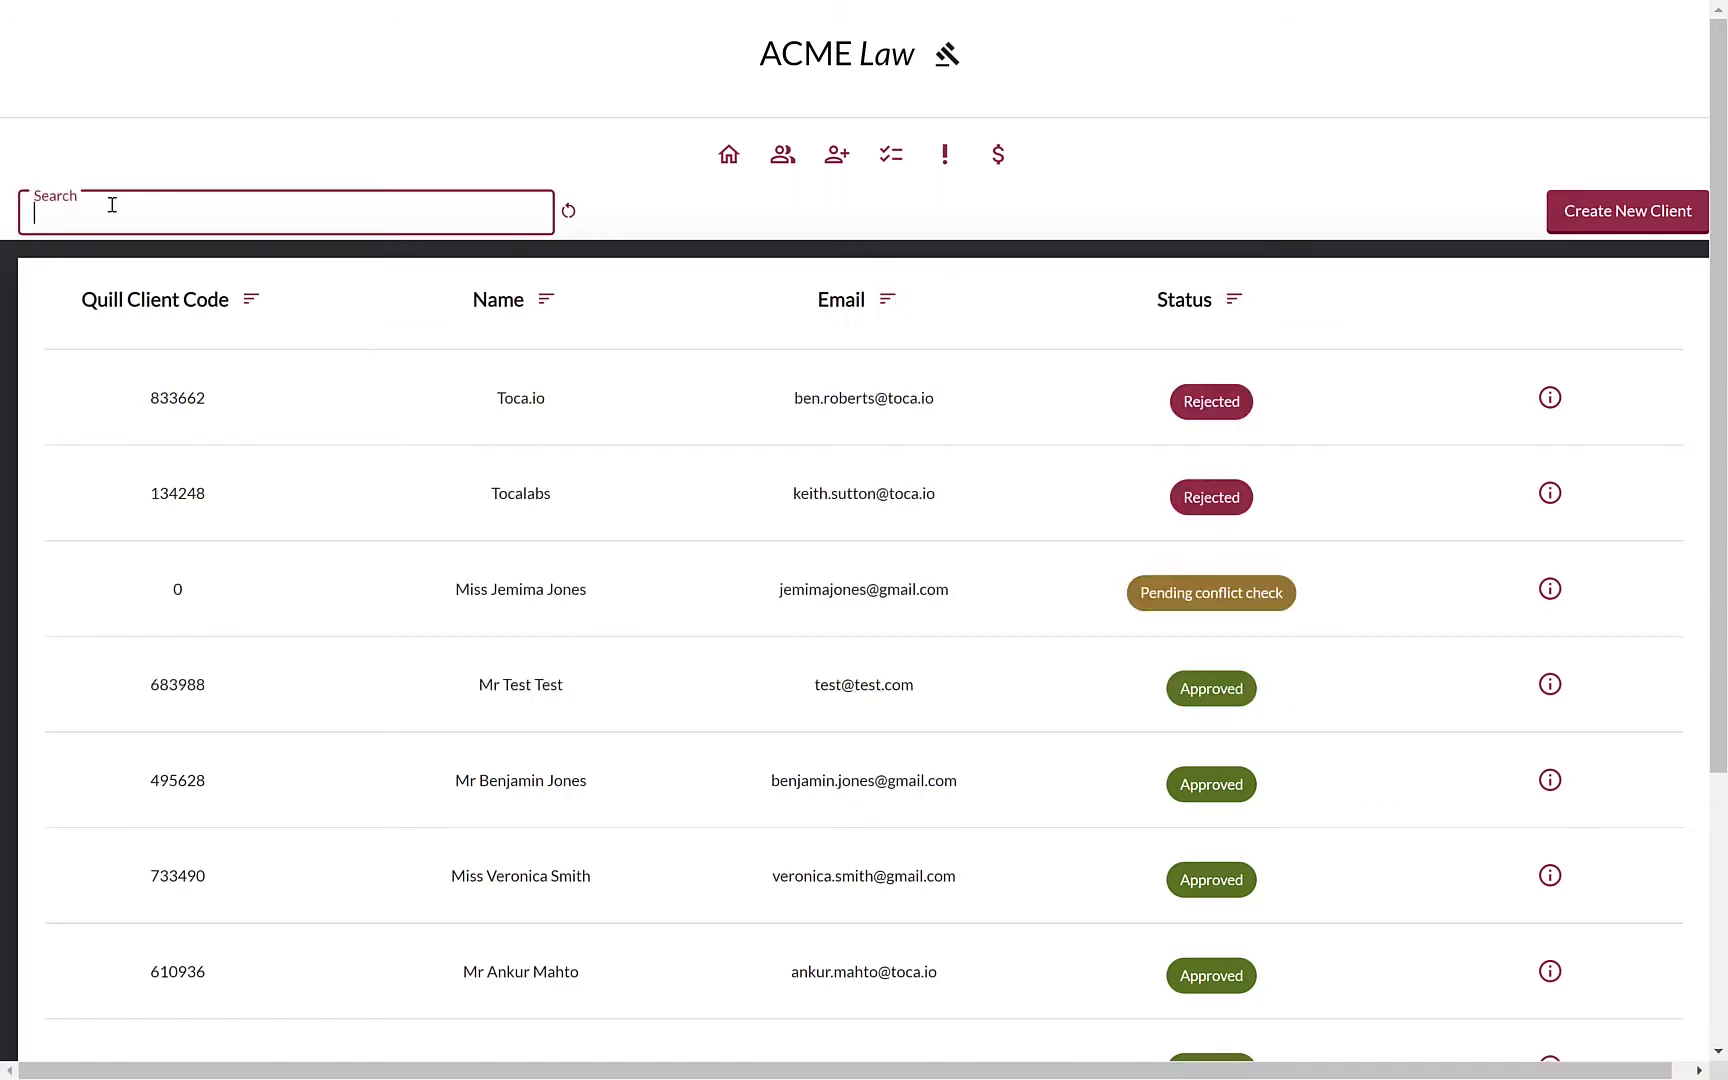
pyautogui.write('smith')
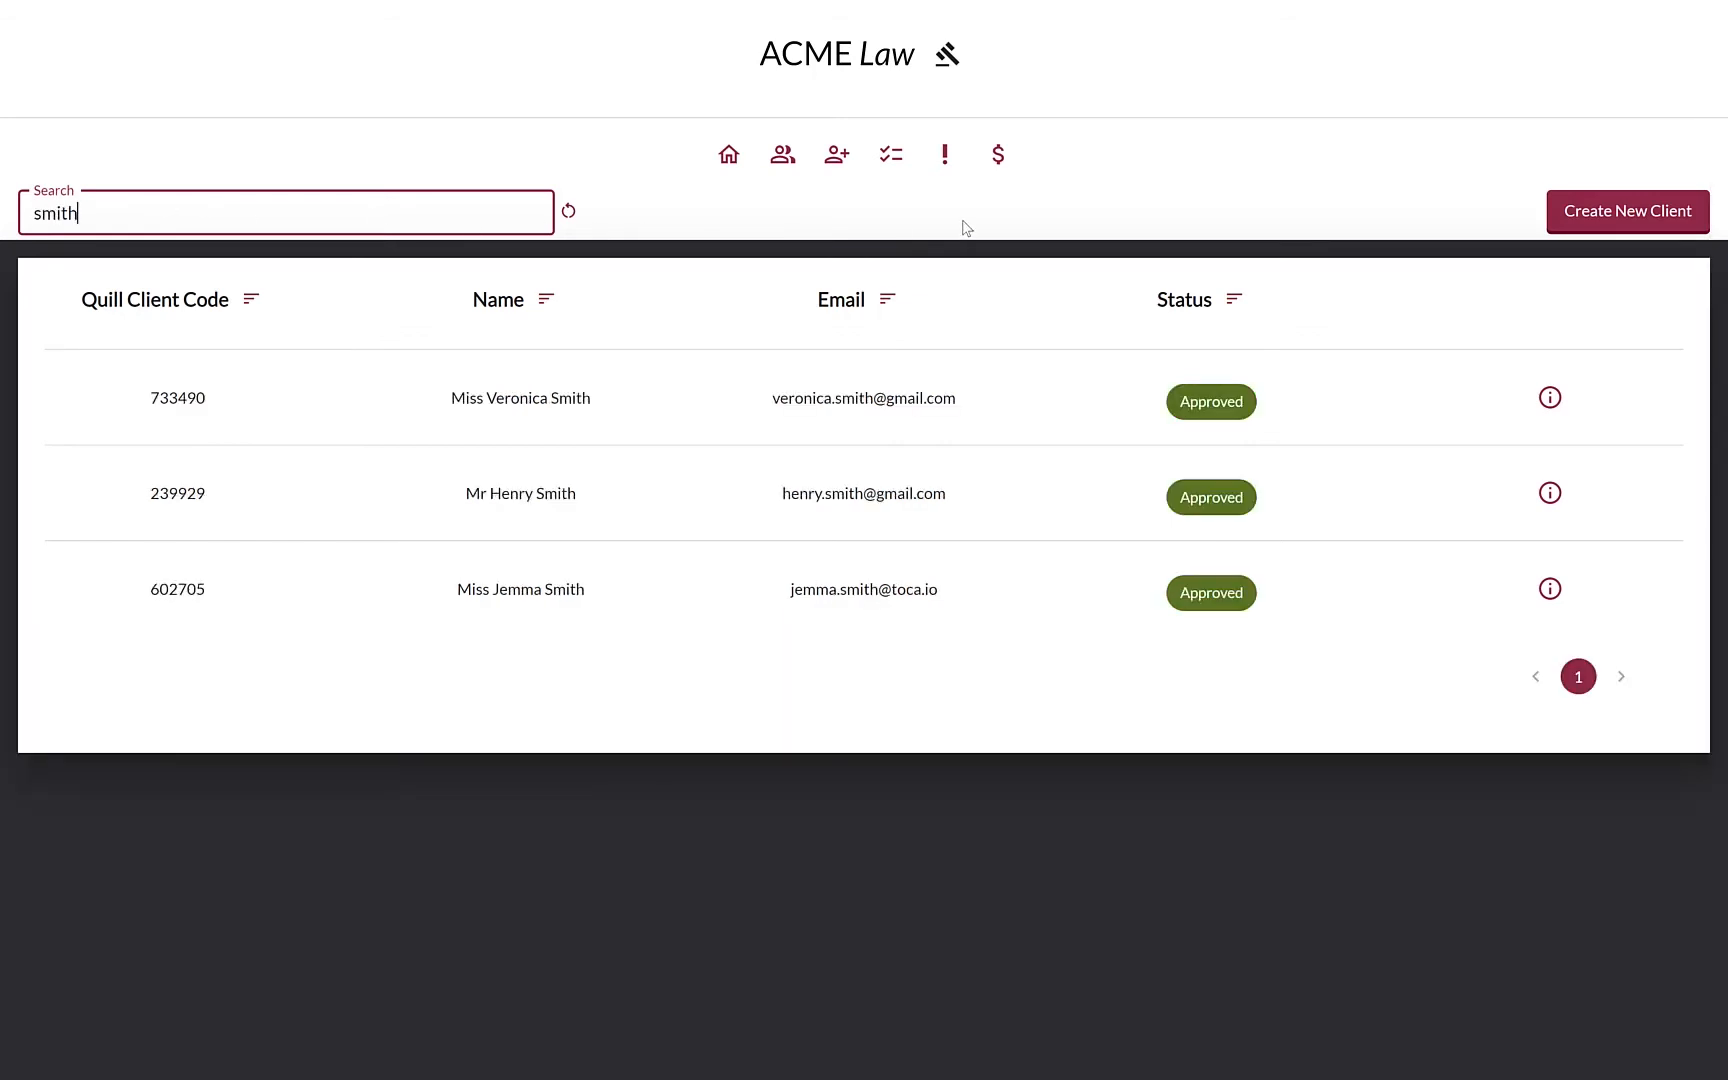
pyautogui.click(967, 227)
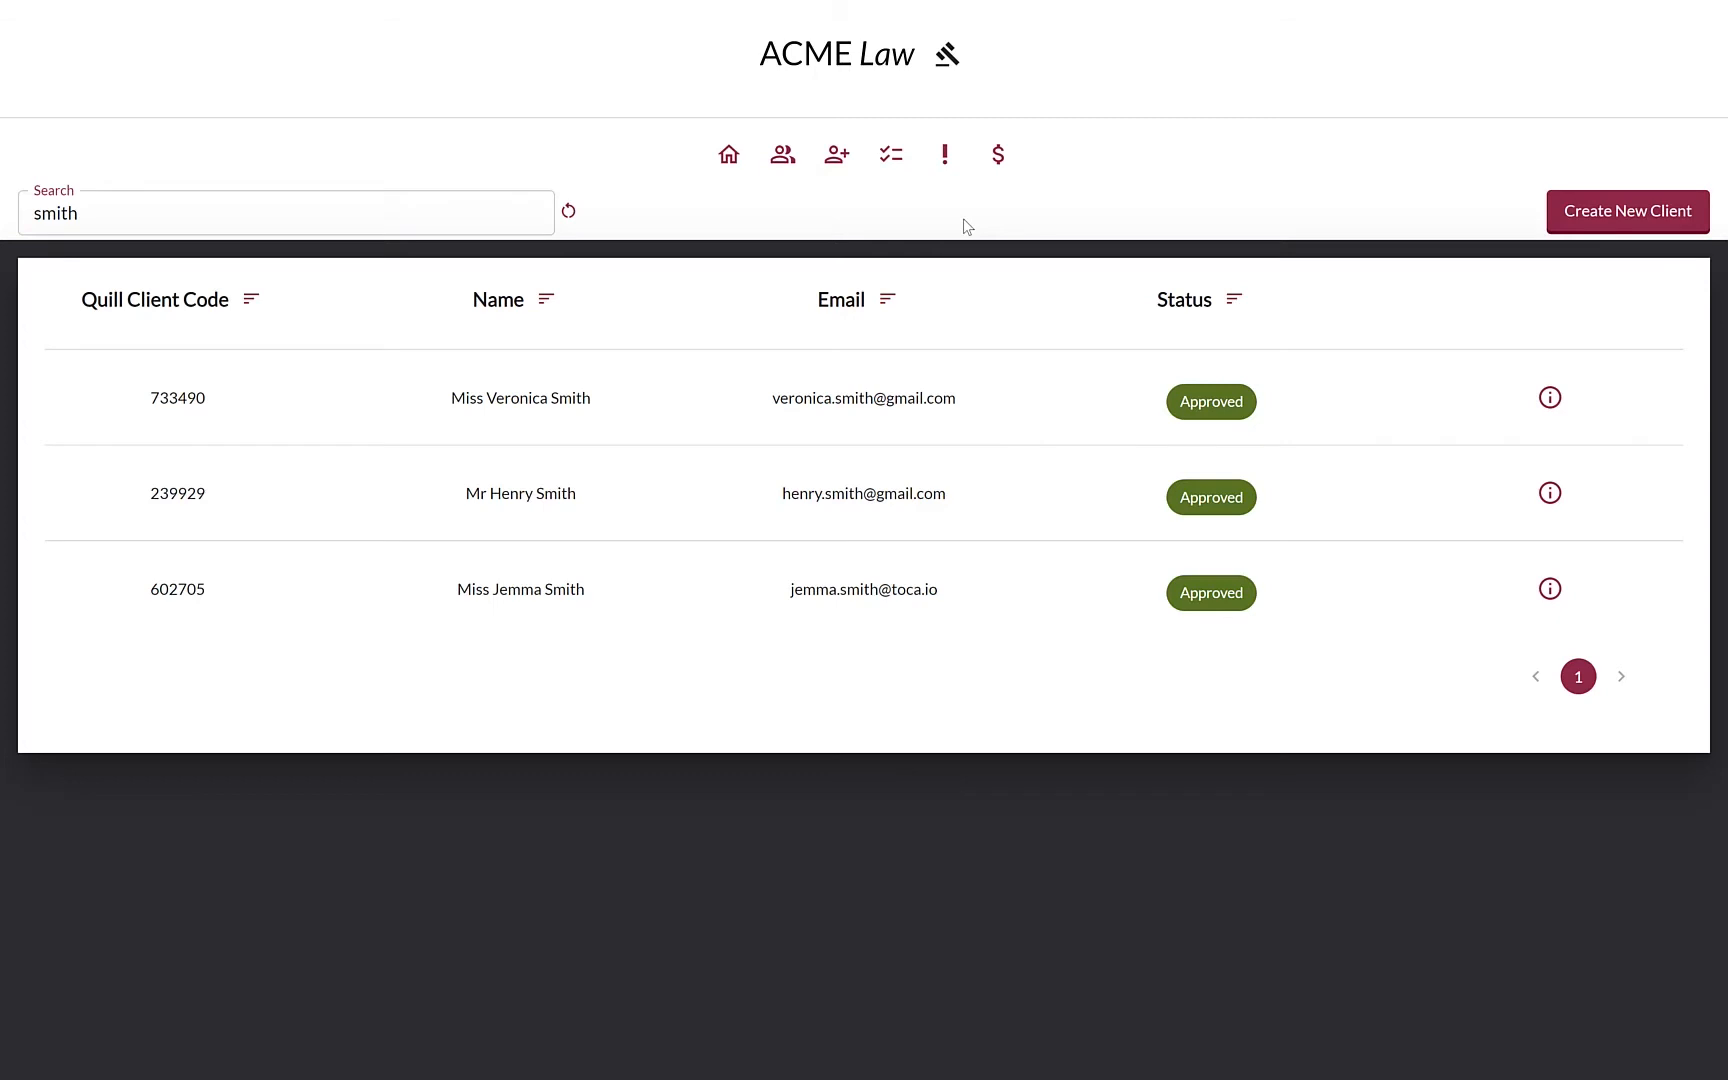
# Start a new client and set Client Type to Natural Person (Individual)
pyautogui.click(1582, 224)
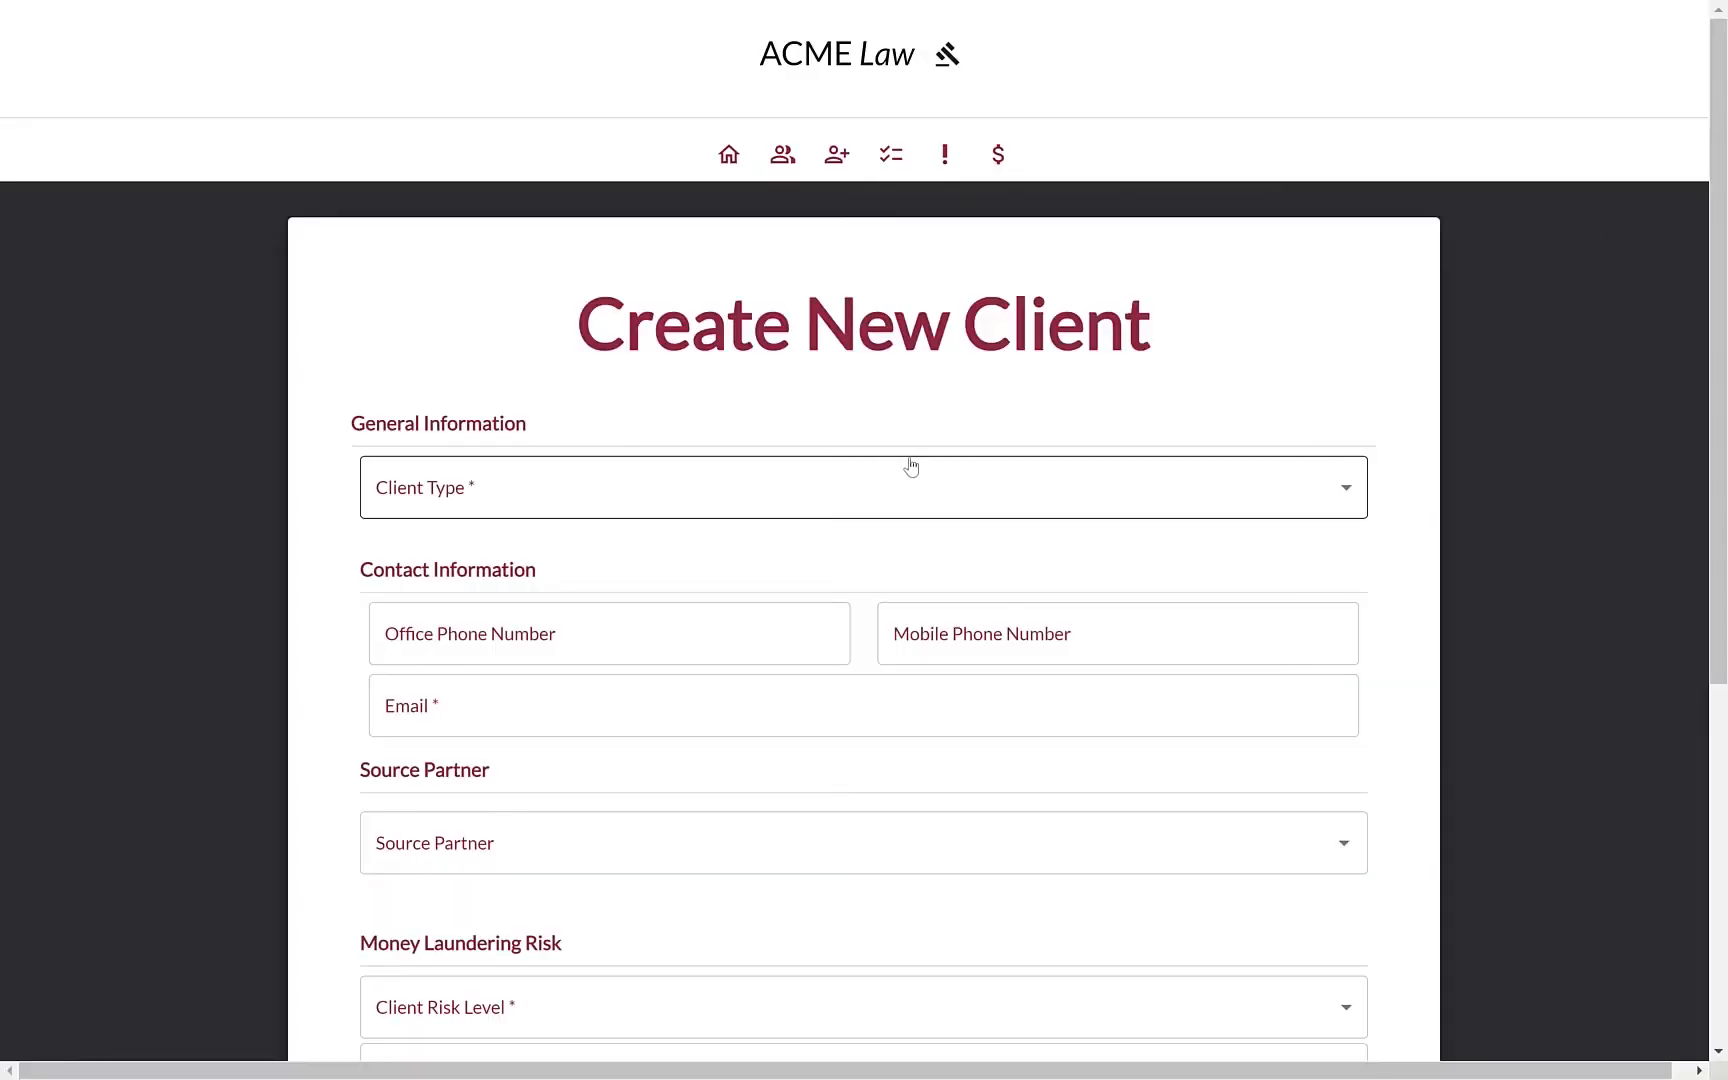
pyautogui.scroll(-1, 910, 466)
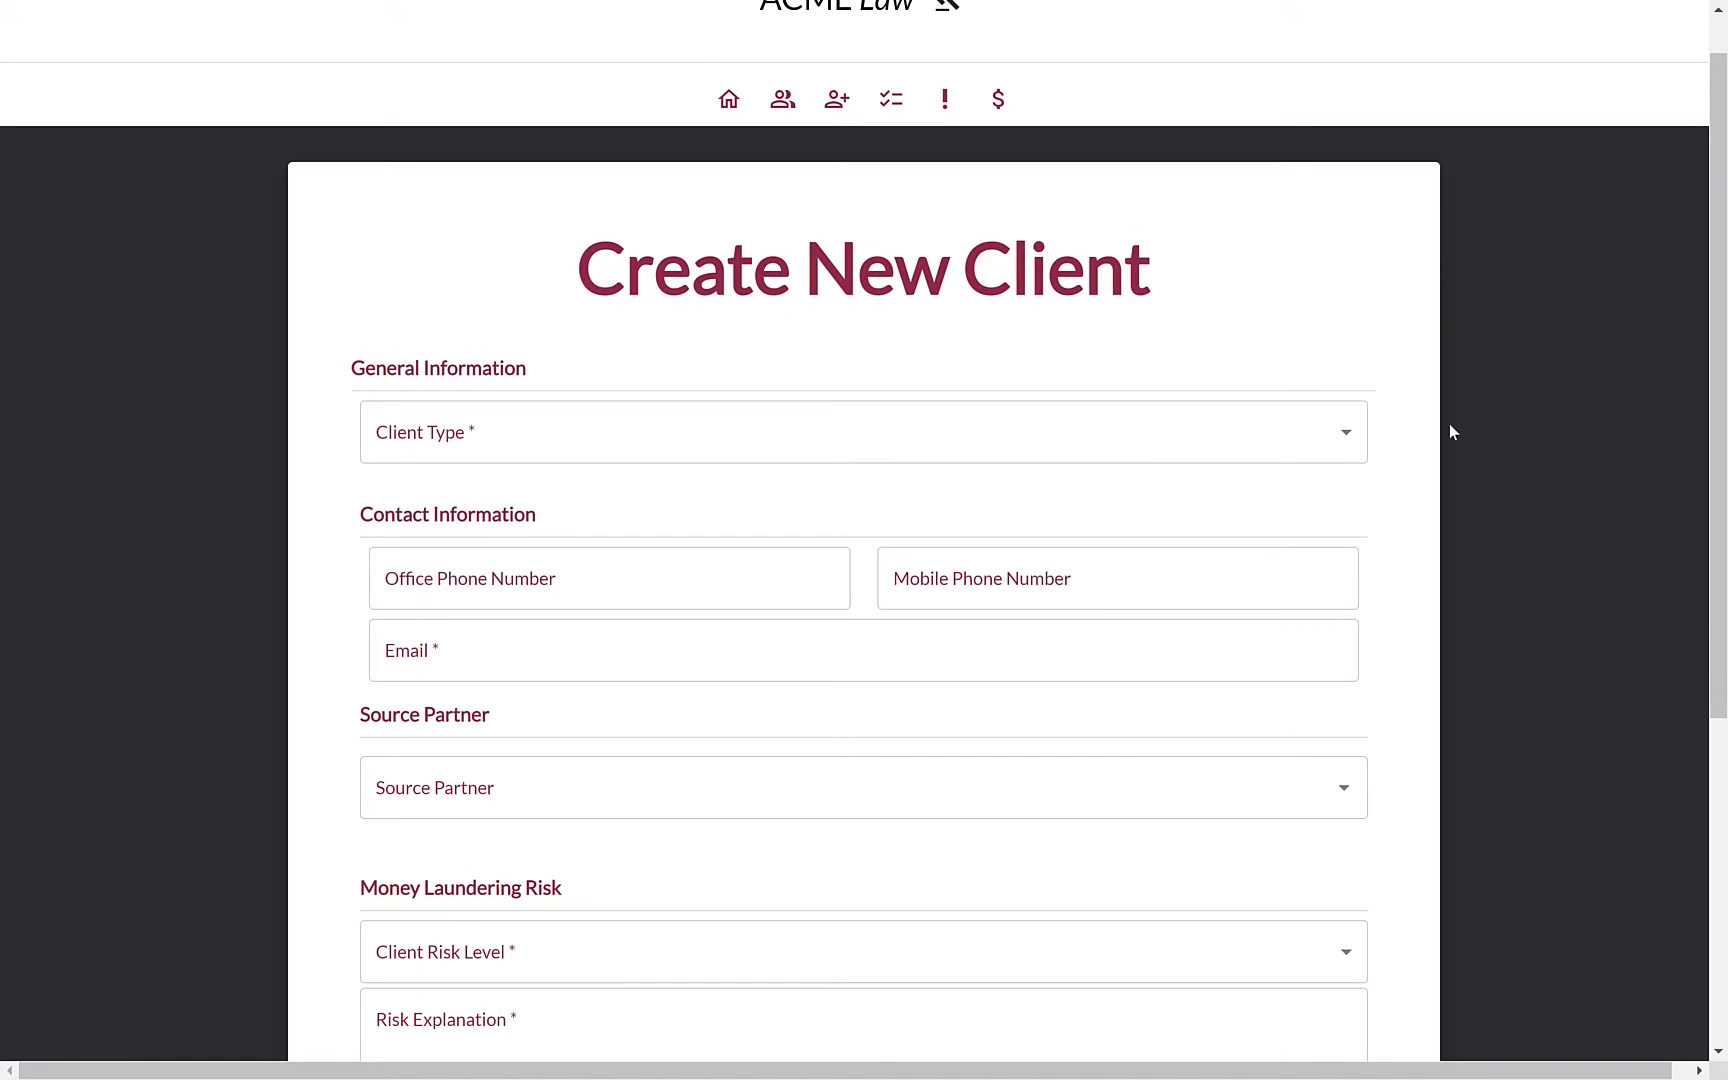
pyautogui.click(1347, 420)
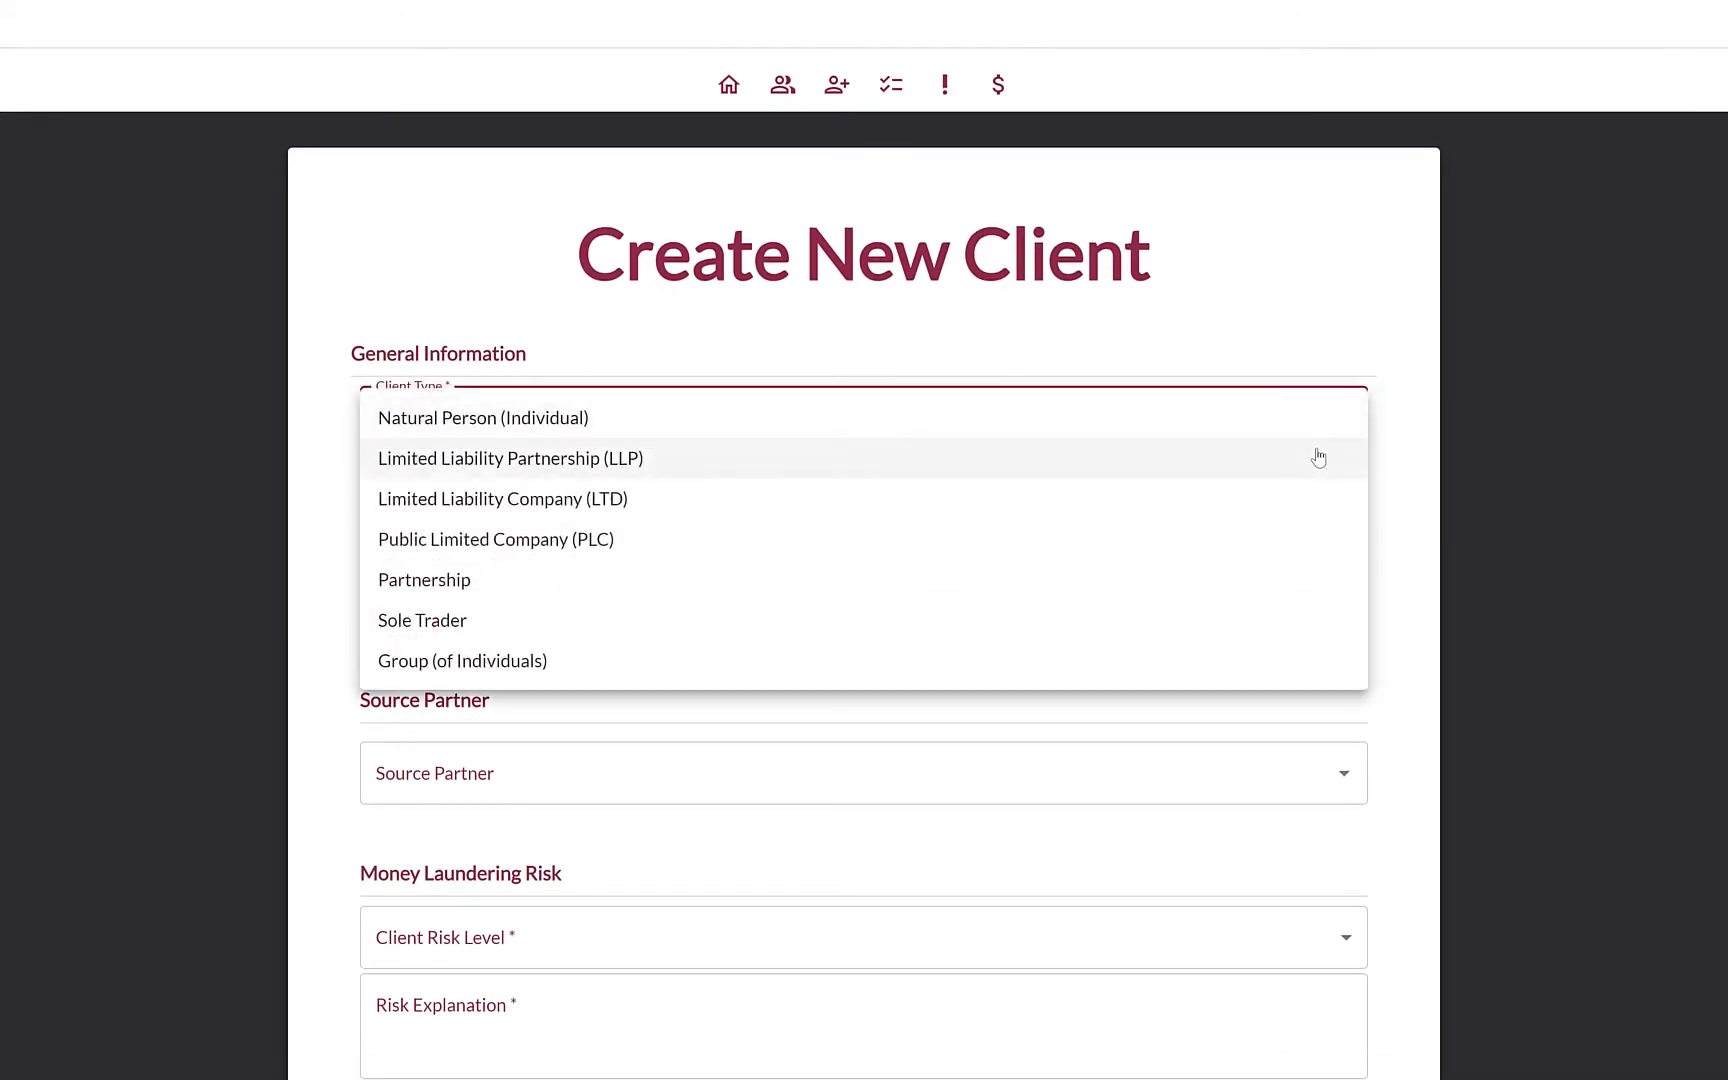
pyautogui.click(1138, 542)
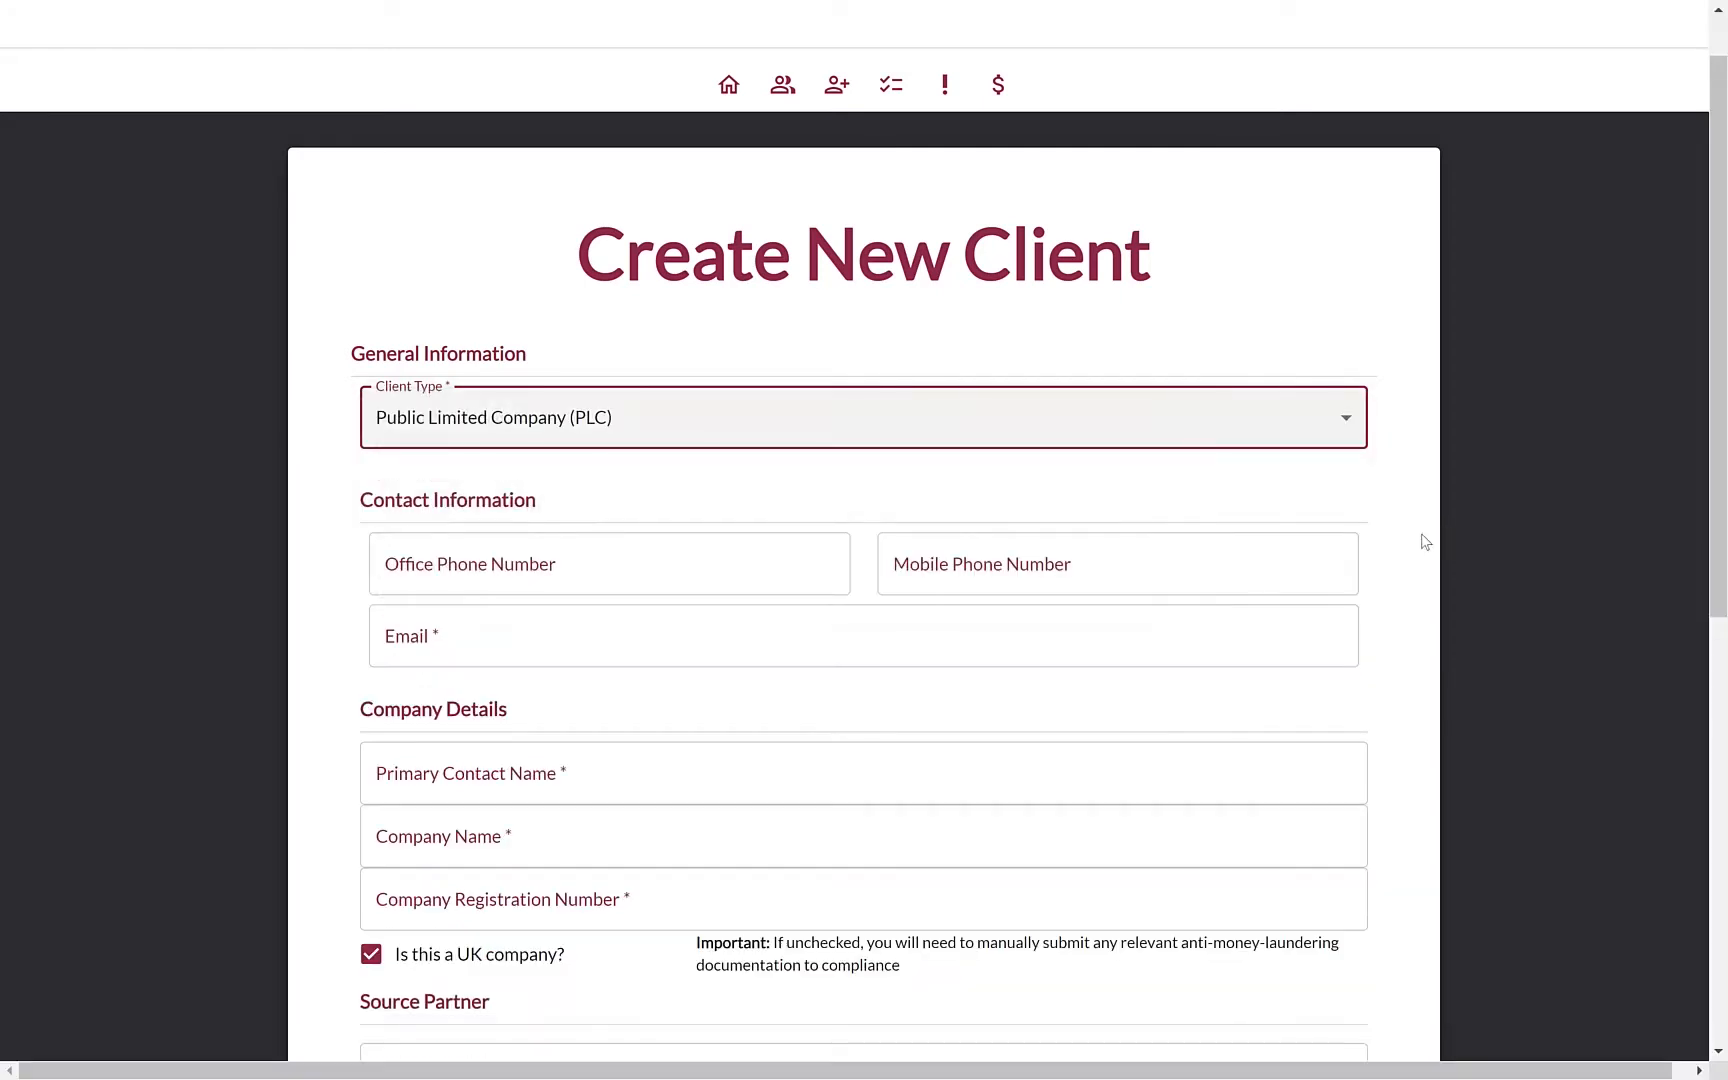
pyautogui.scroll(-1, 1333, 545)
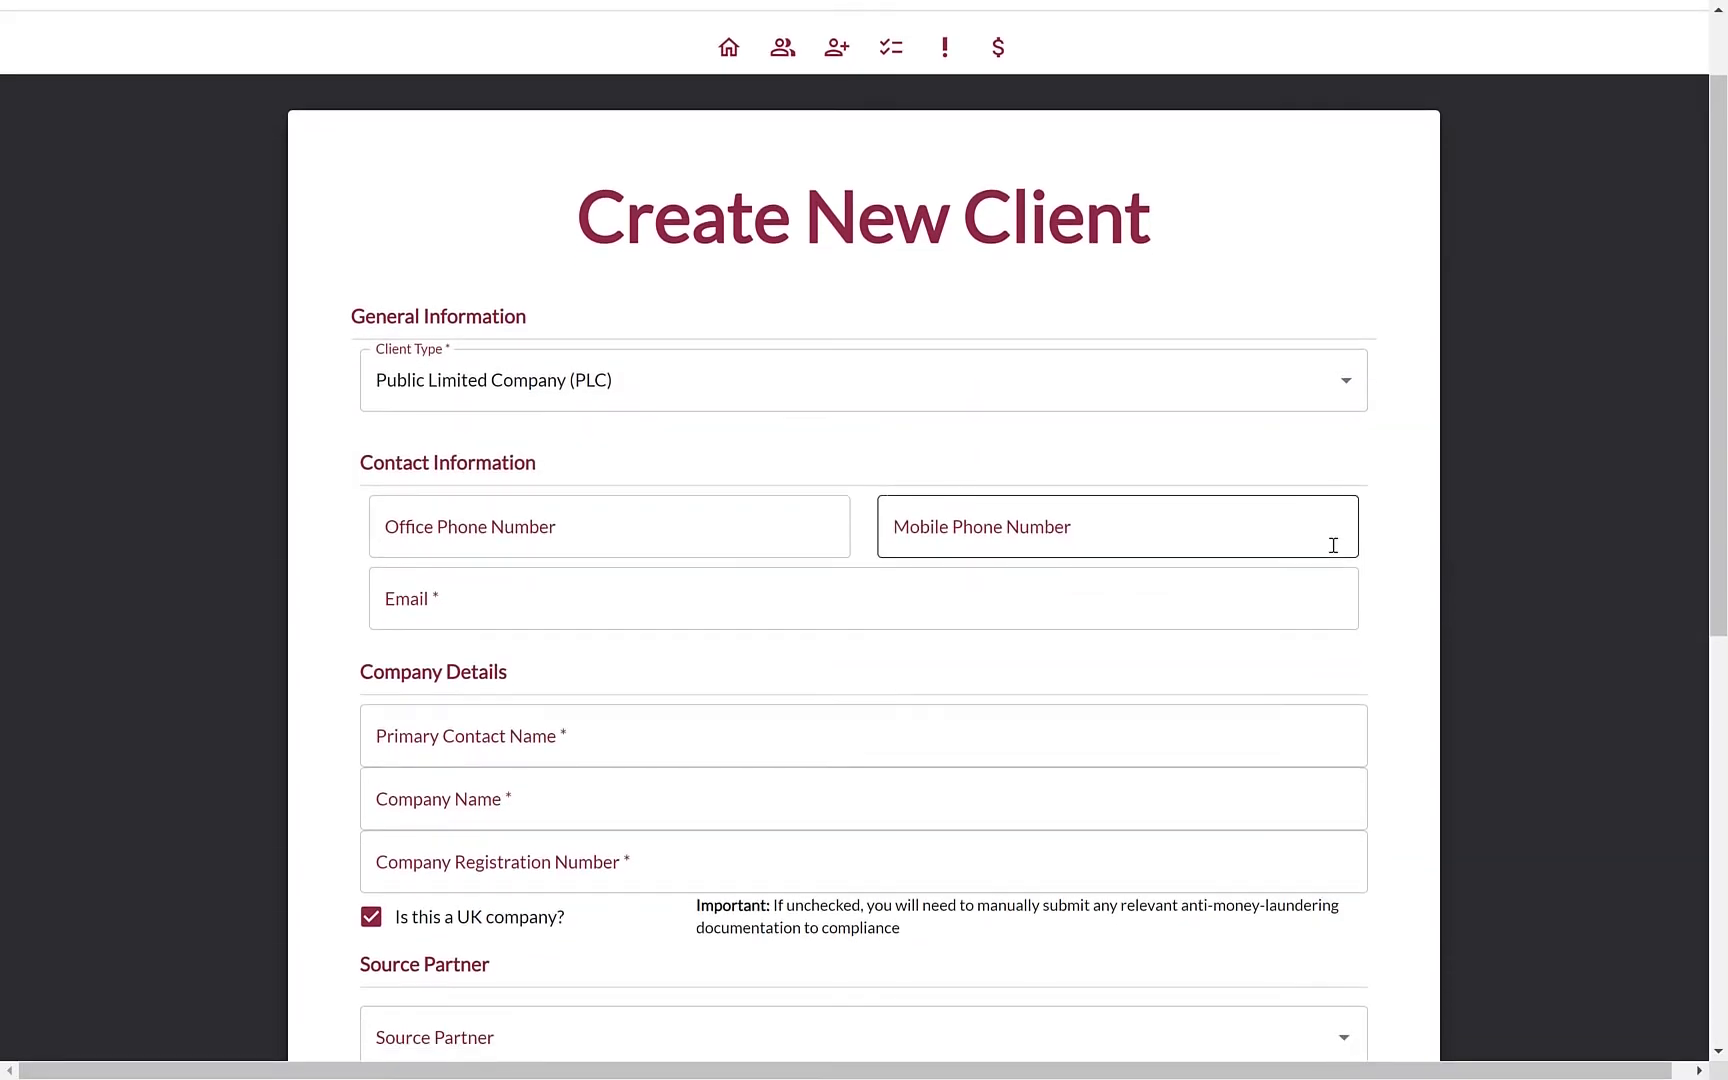
pyautogui.scroll(1, 1333, 545)
pyautogui.click(1238, 432)
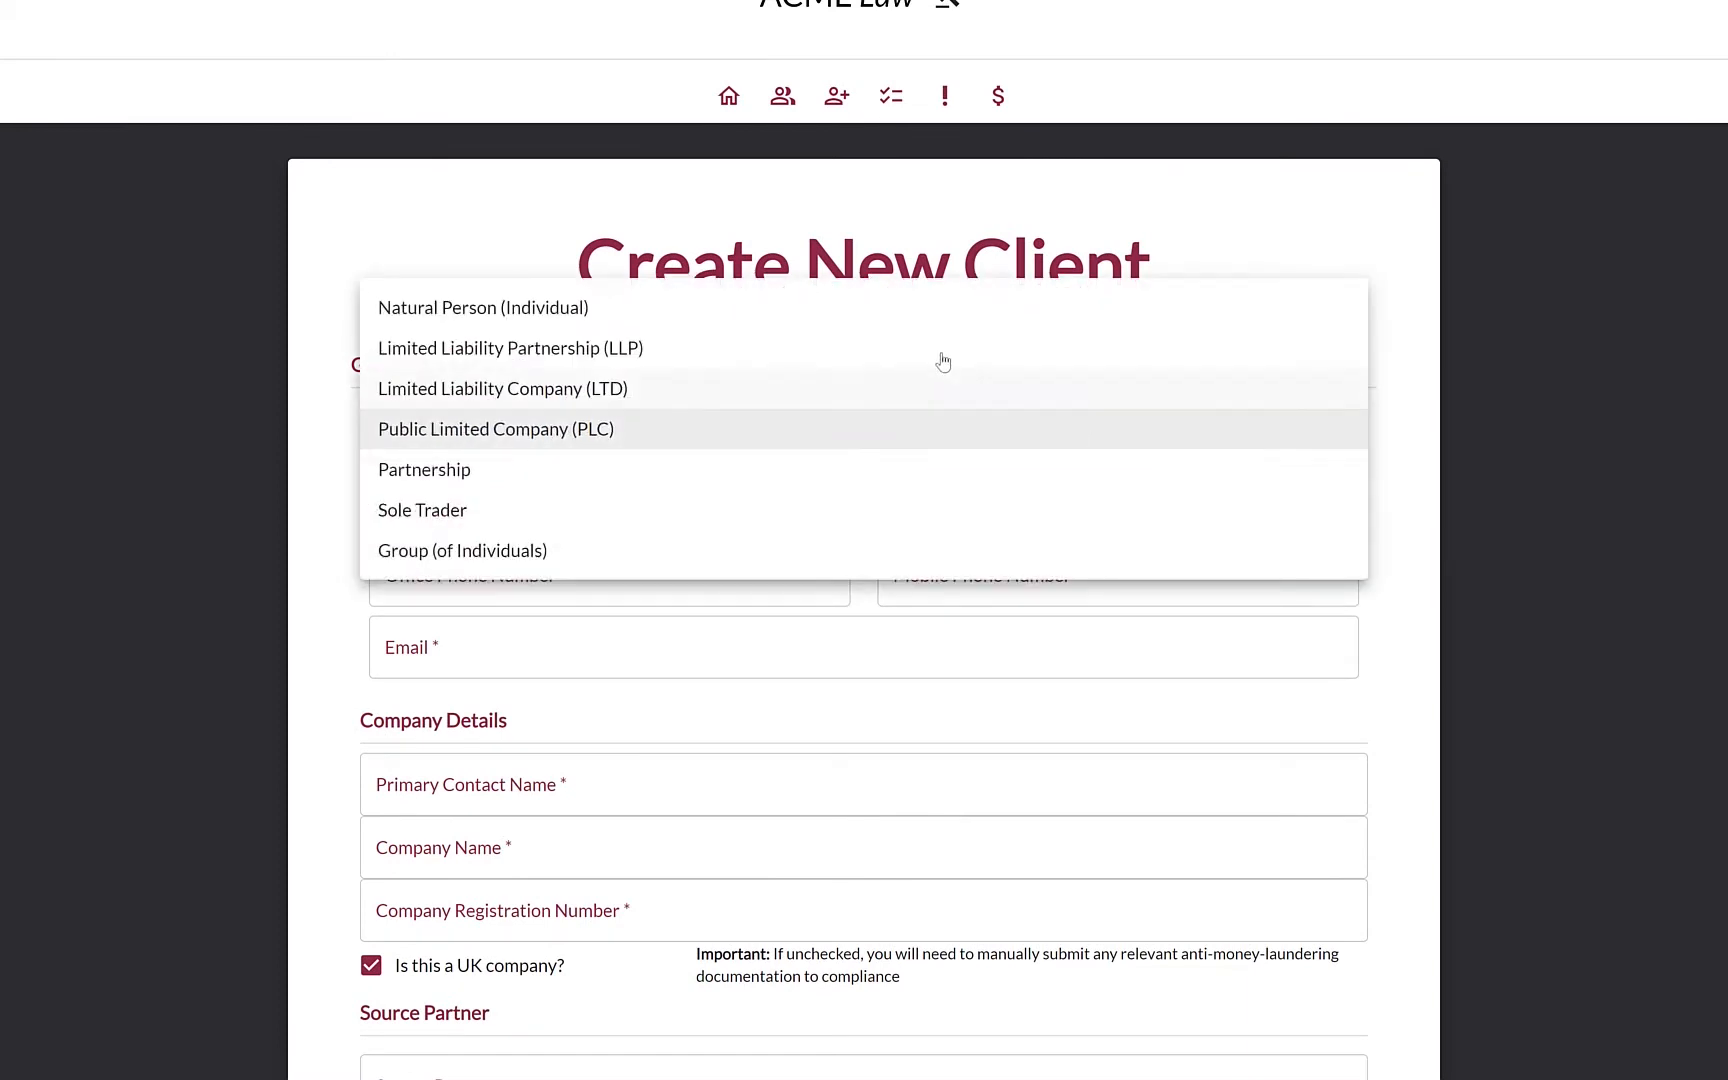
pyautogui.click(913, 321)
# Fill in title Miss, the client's first and last name, date of birth and e-mail
pyautogui.click(574, 567)
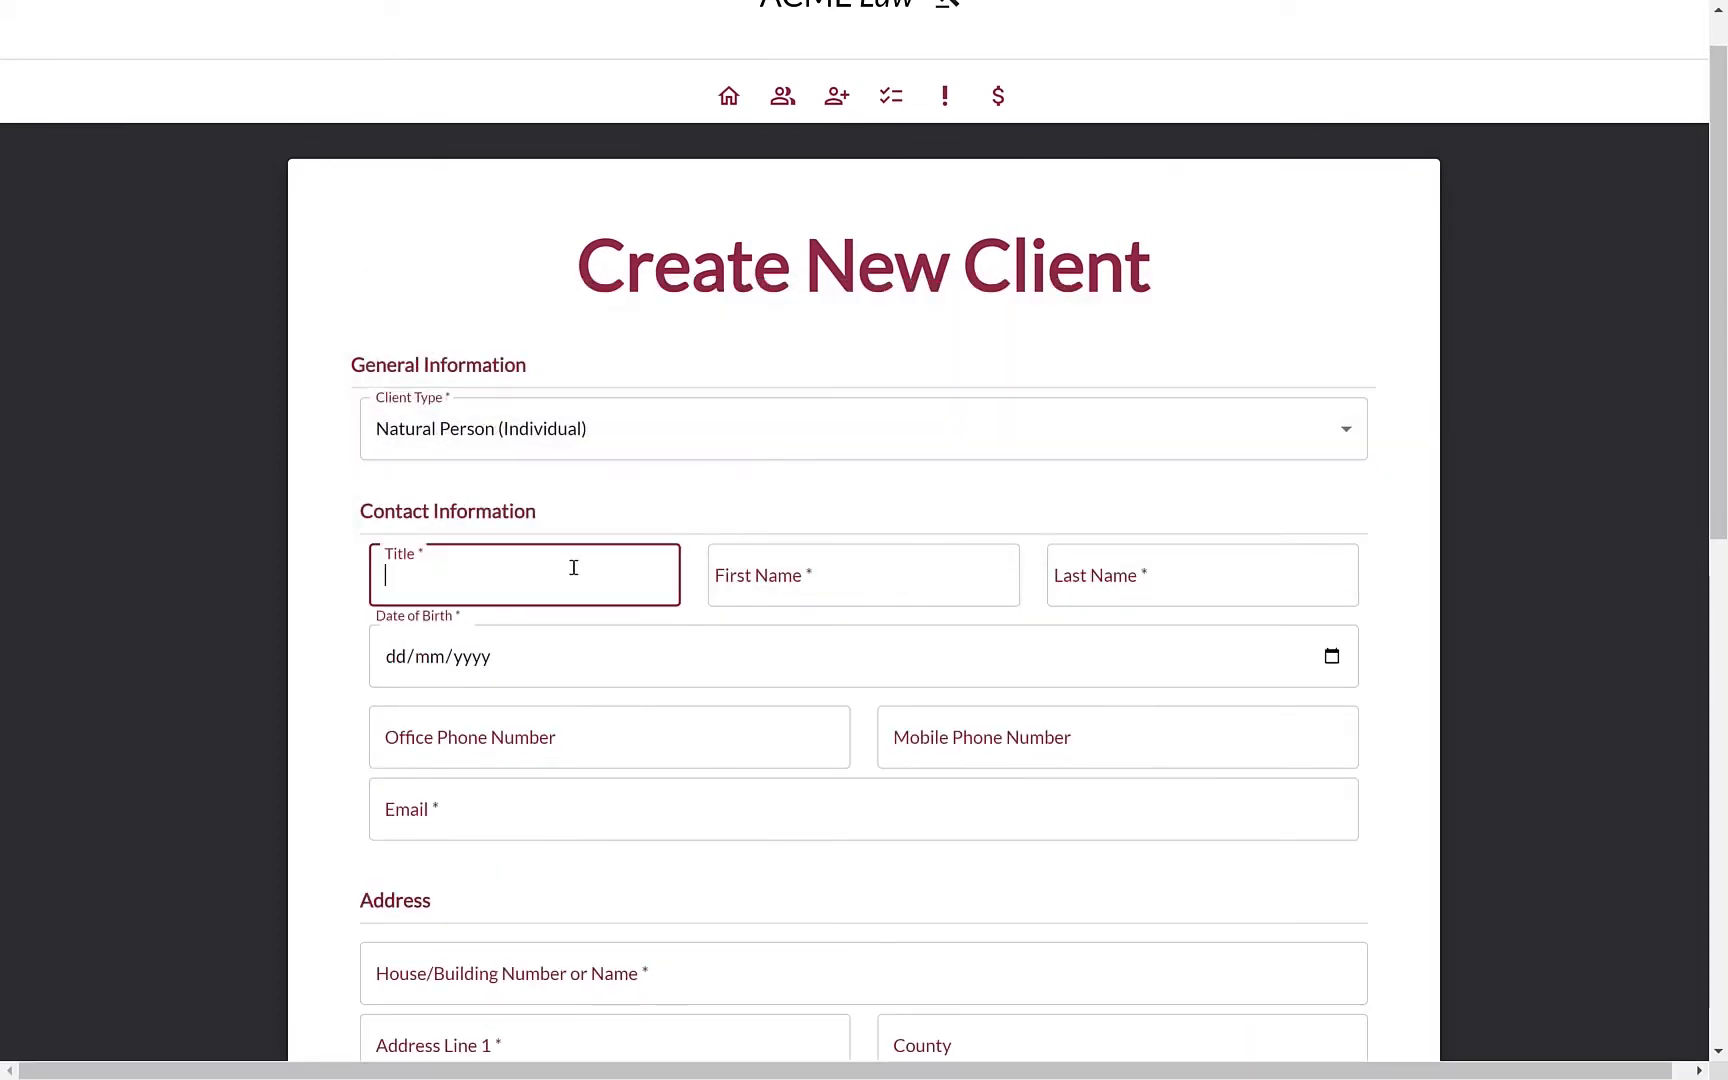
pyautogui.write('Miss')
pyautogui.press('Tab')
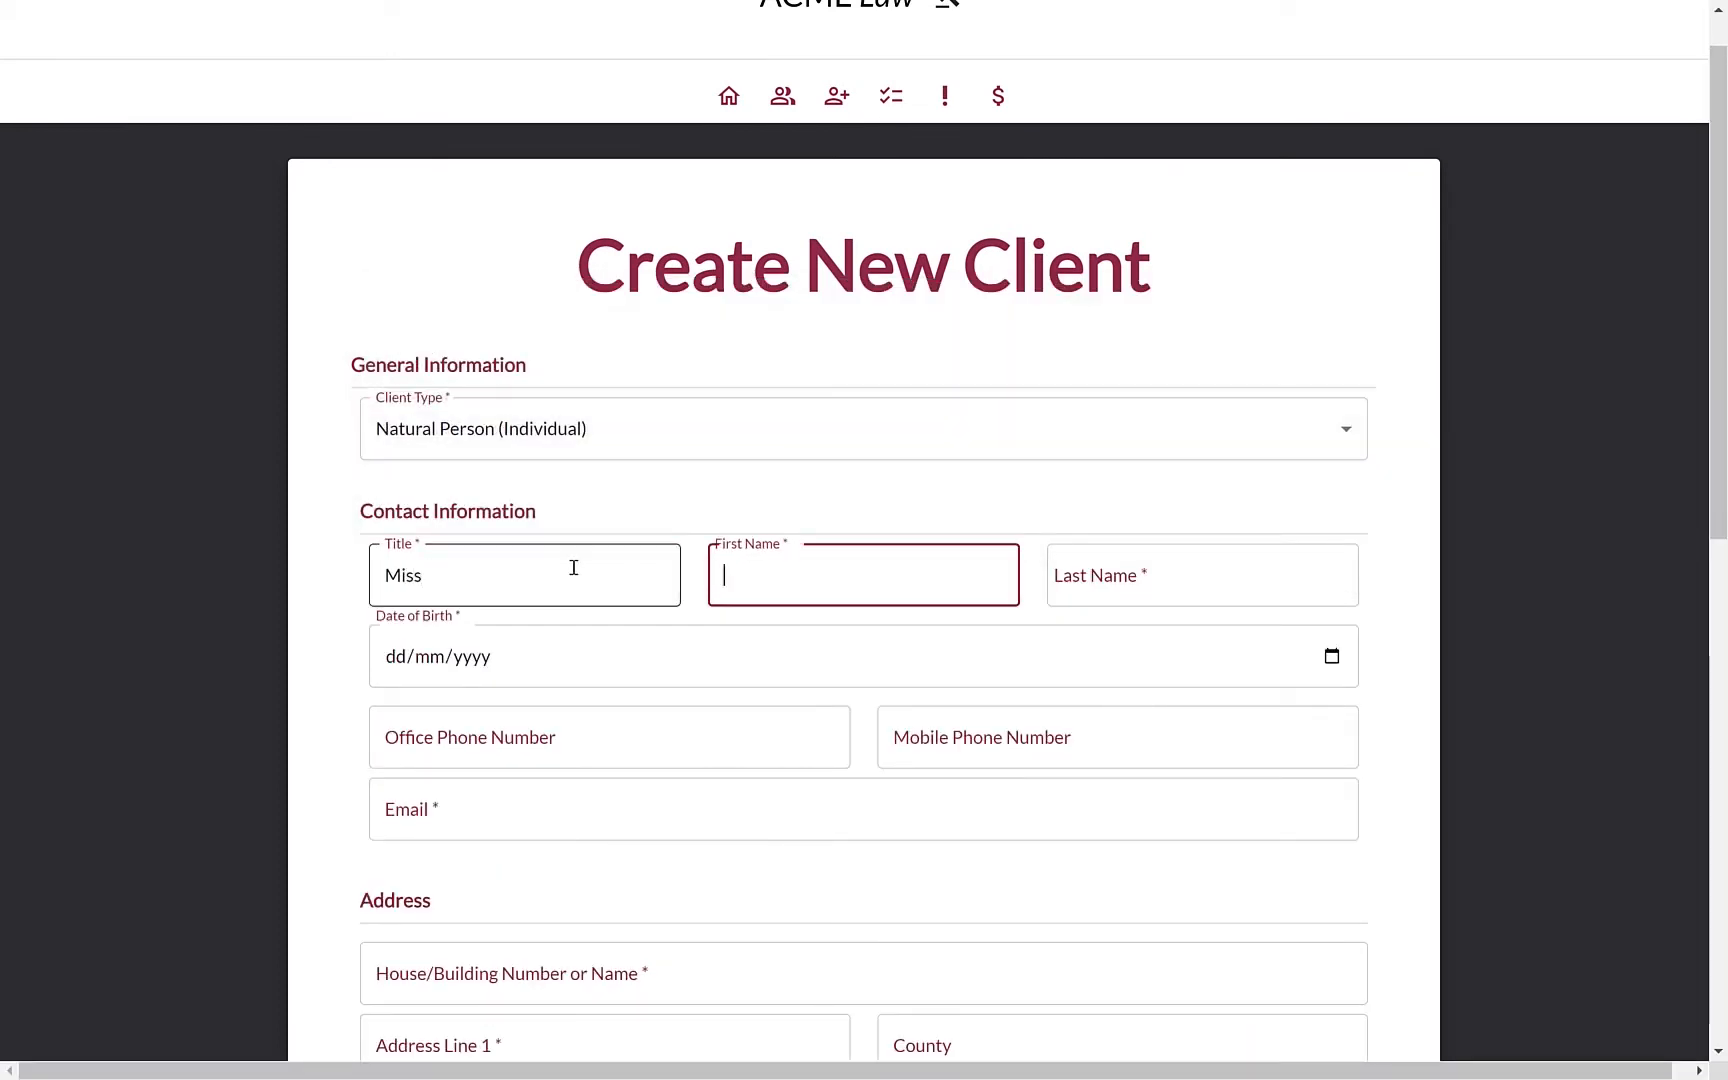
pyautogui.press('Tab')
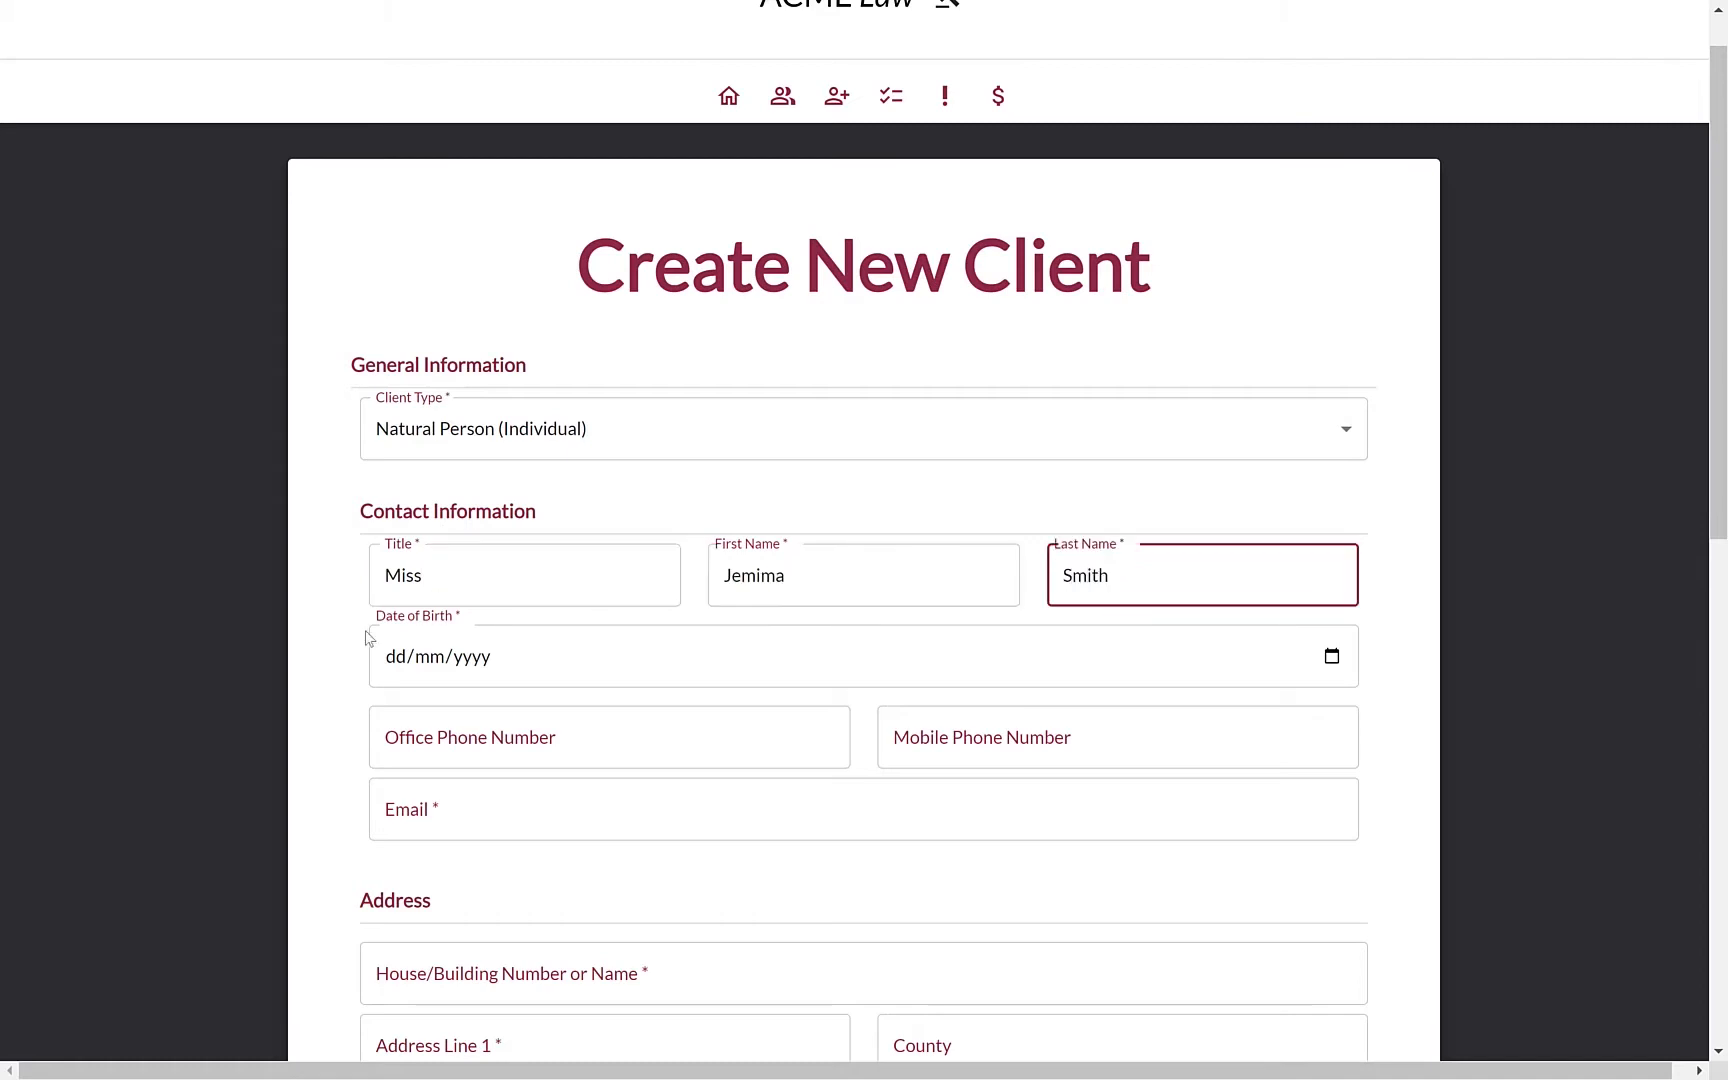
pyautogui.click(381, 660)
pyautogui.write('20/08/1970')
pyautogui.click(498, 825)
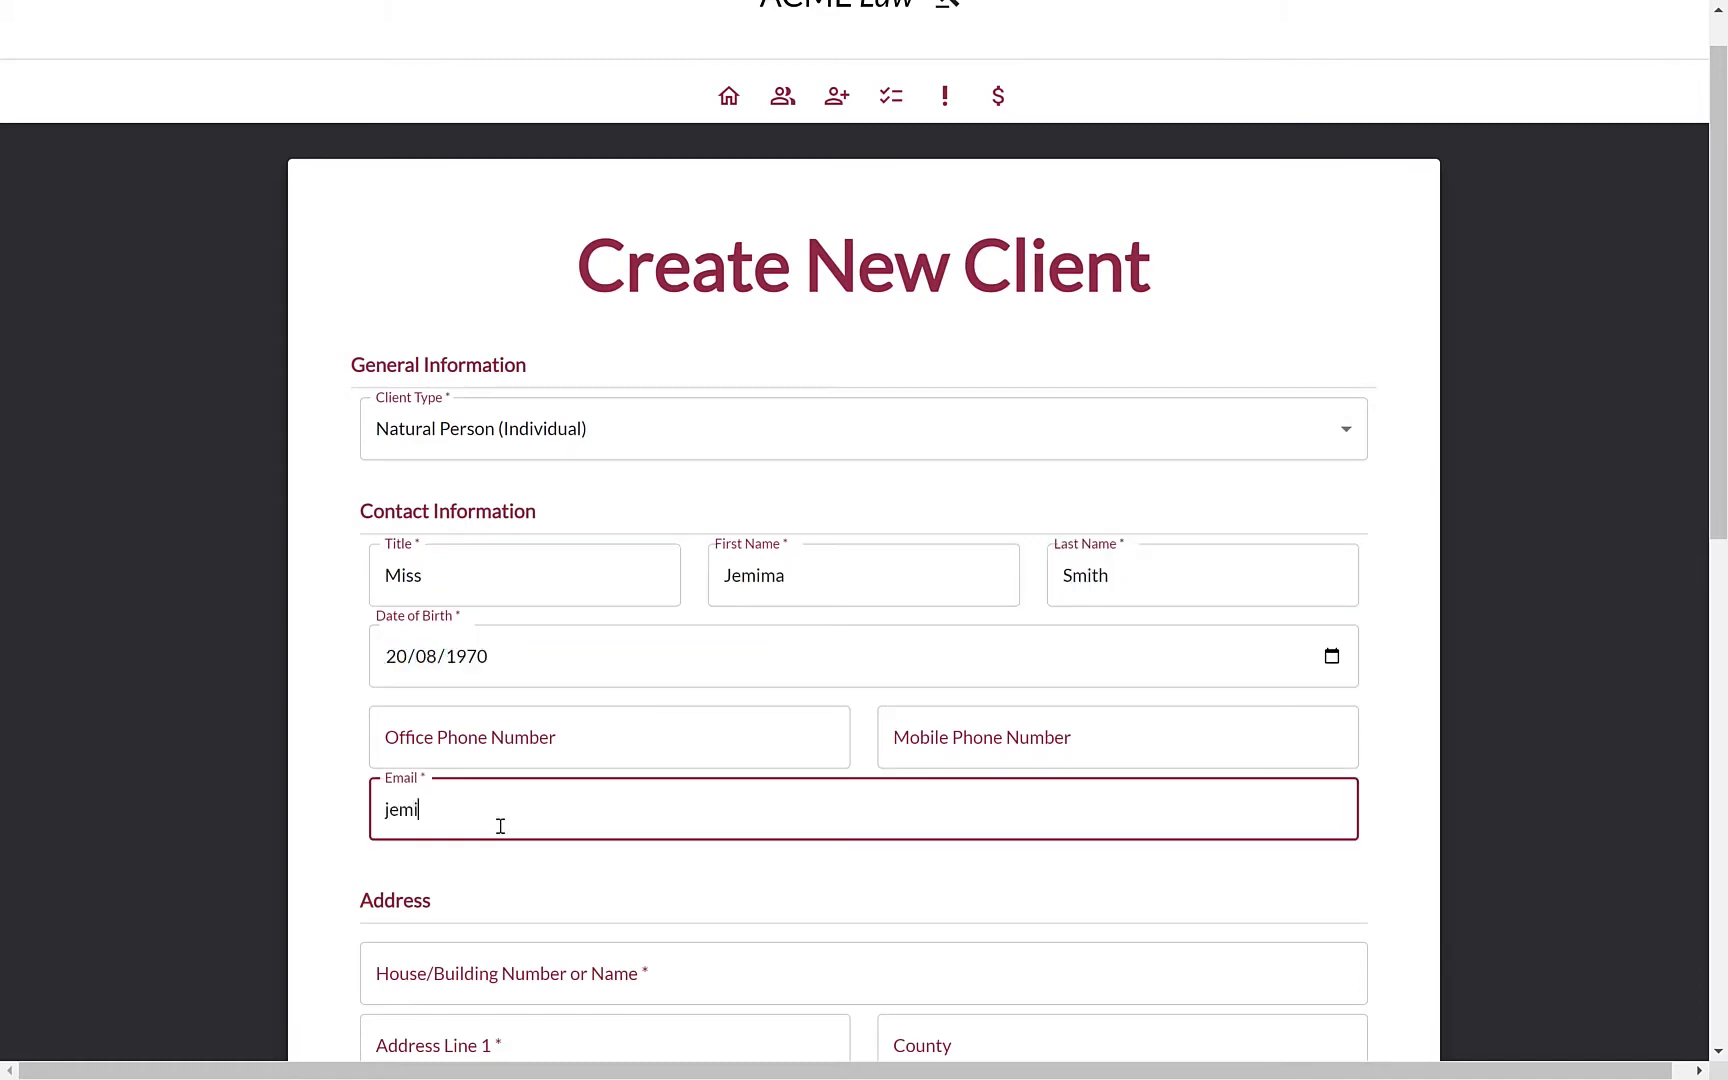
# Enter the client's building number, street, town and postcode, removing stray characters
pyautogui.scroll(-4, 500, 826)
pyautogui.click(530, 607)
pyautogui.write('200')
pyautogui.press('Tab')
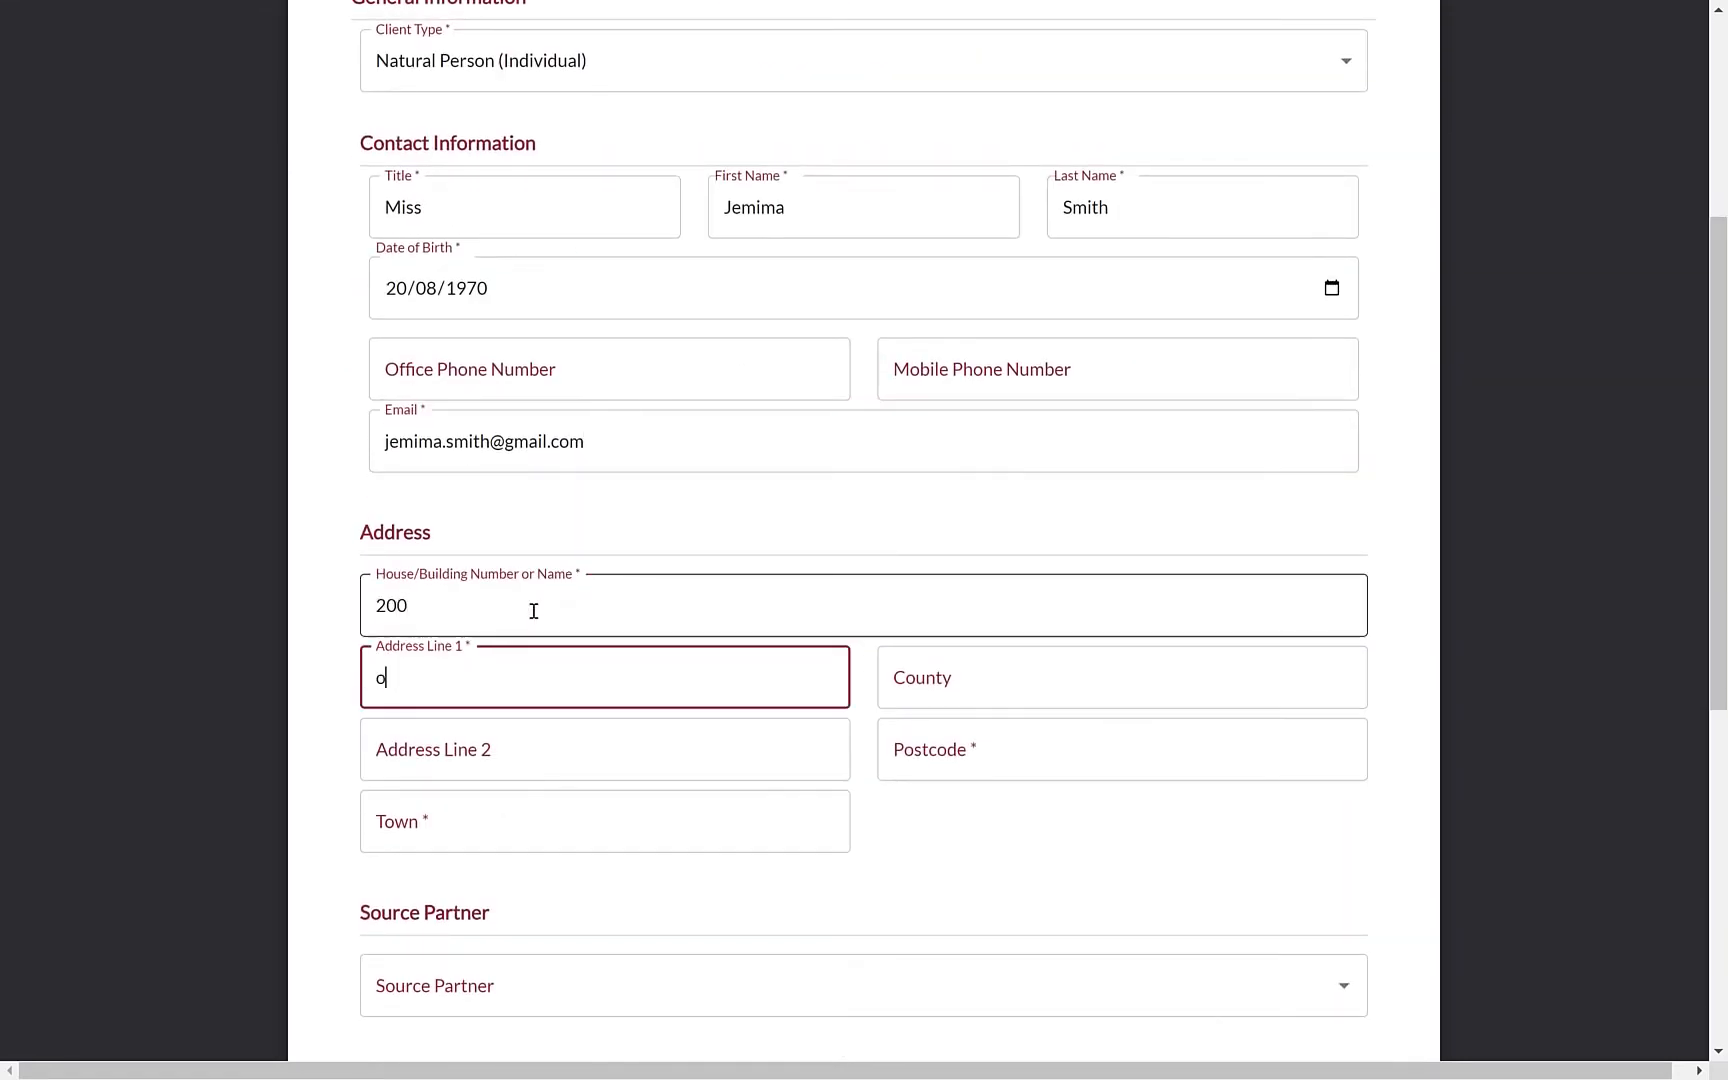
pyautogui.write('Town Street')
pyautogui.press('Tab')
pyautogui.write('Townville')
pyautogui.press('Tab')
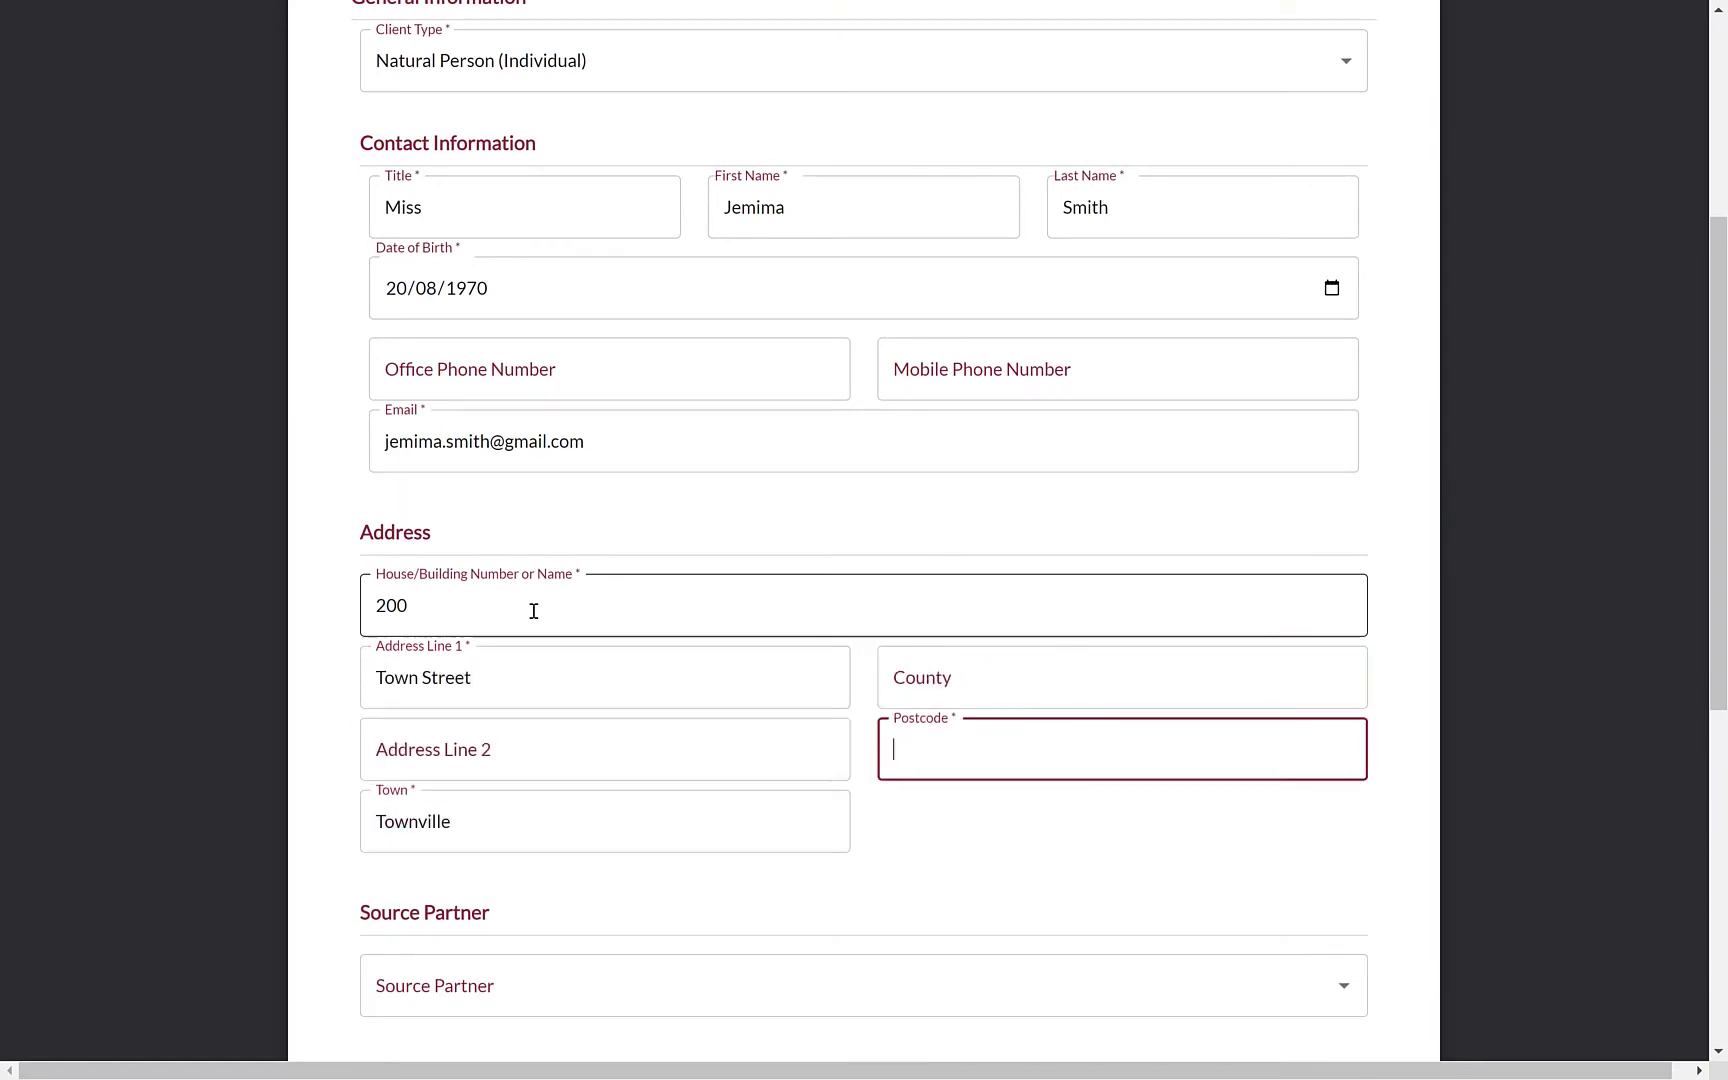
pyautogui.write('TN0 4WN')
pyautogui.scroll(-1, 925, 714)
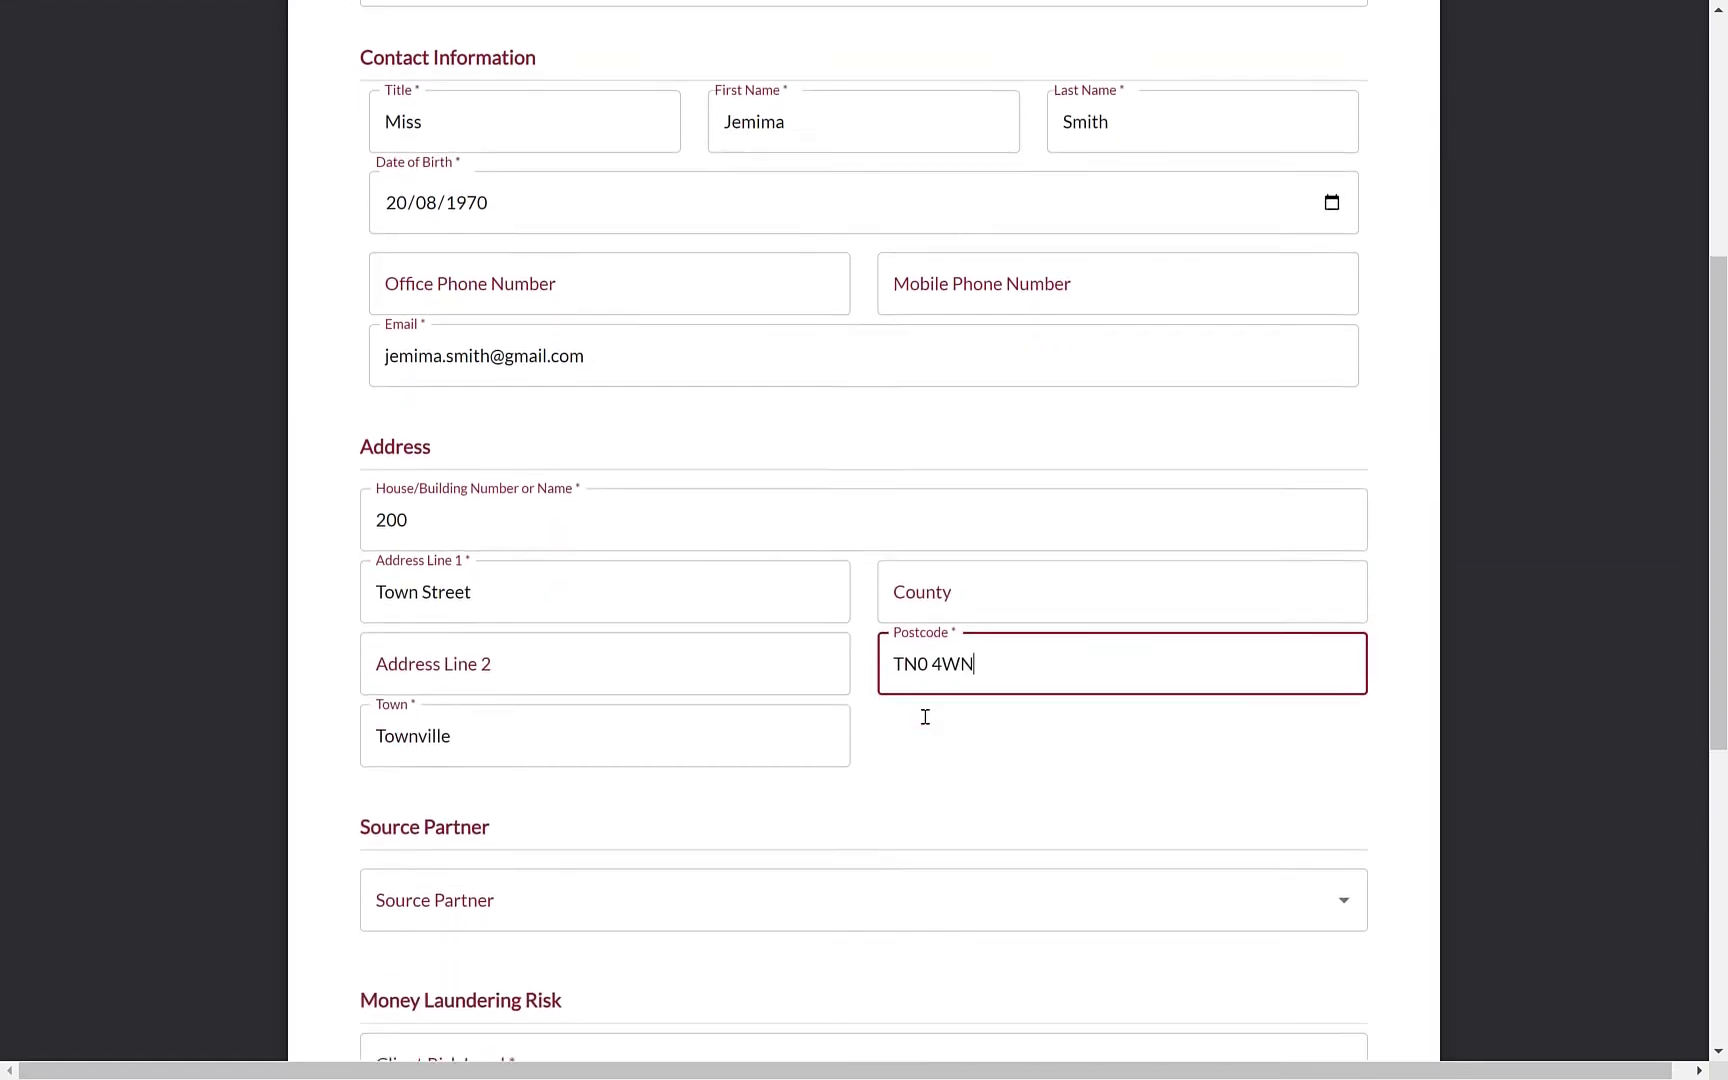
pyautogui.write('fdjfskdfj')
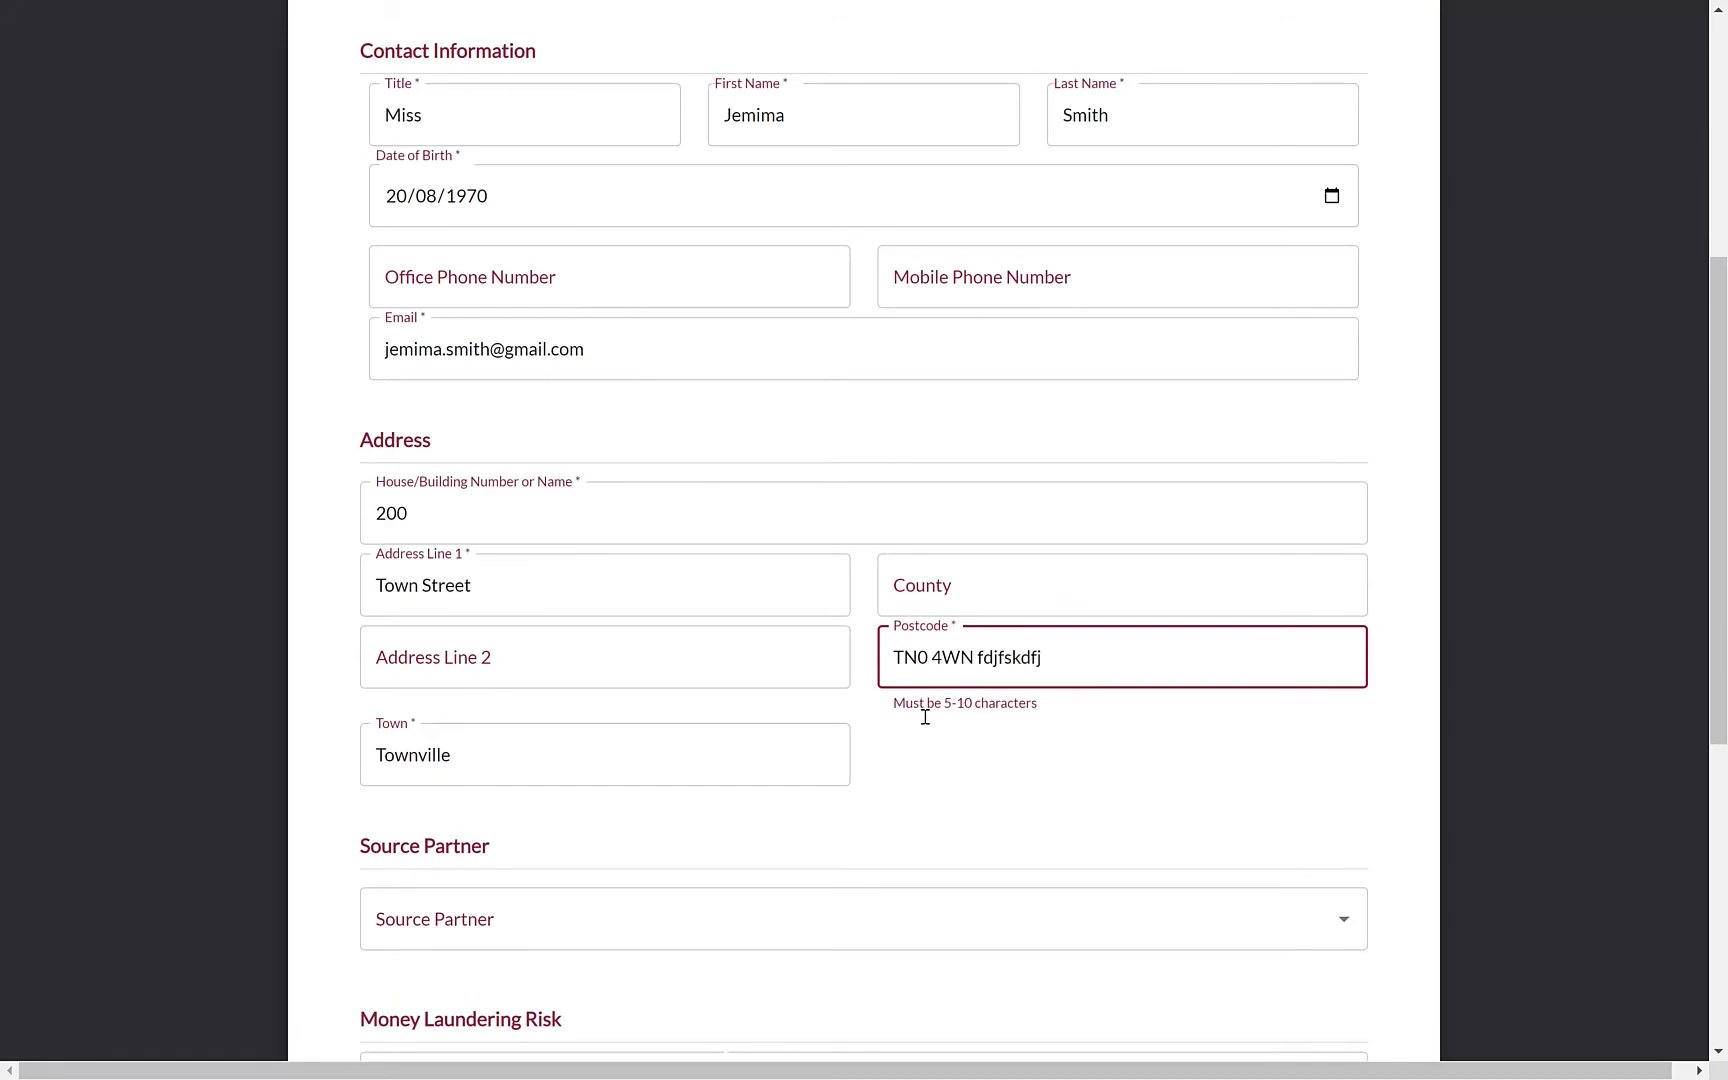
pyautogui.press('BackSpace')
pyautogui.press('BackSpace')
pyautogui.press('BackSpace')
pyautogui.press('BackSpace')
pyautogui.press('BackSpace')
pyautogui.press('BackSpace')
pyautogui.press('BackSpace')
pyautogui.press('BackSpace')
pyautogui.press('BackSpace')
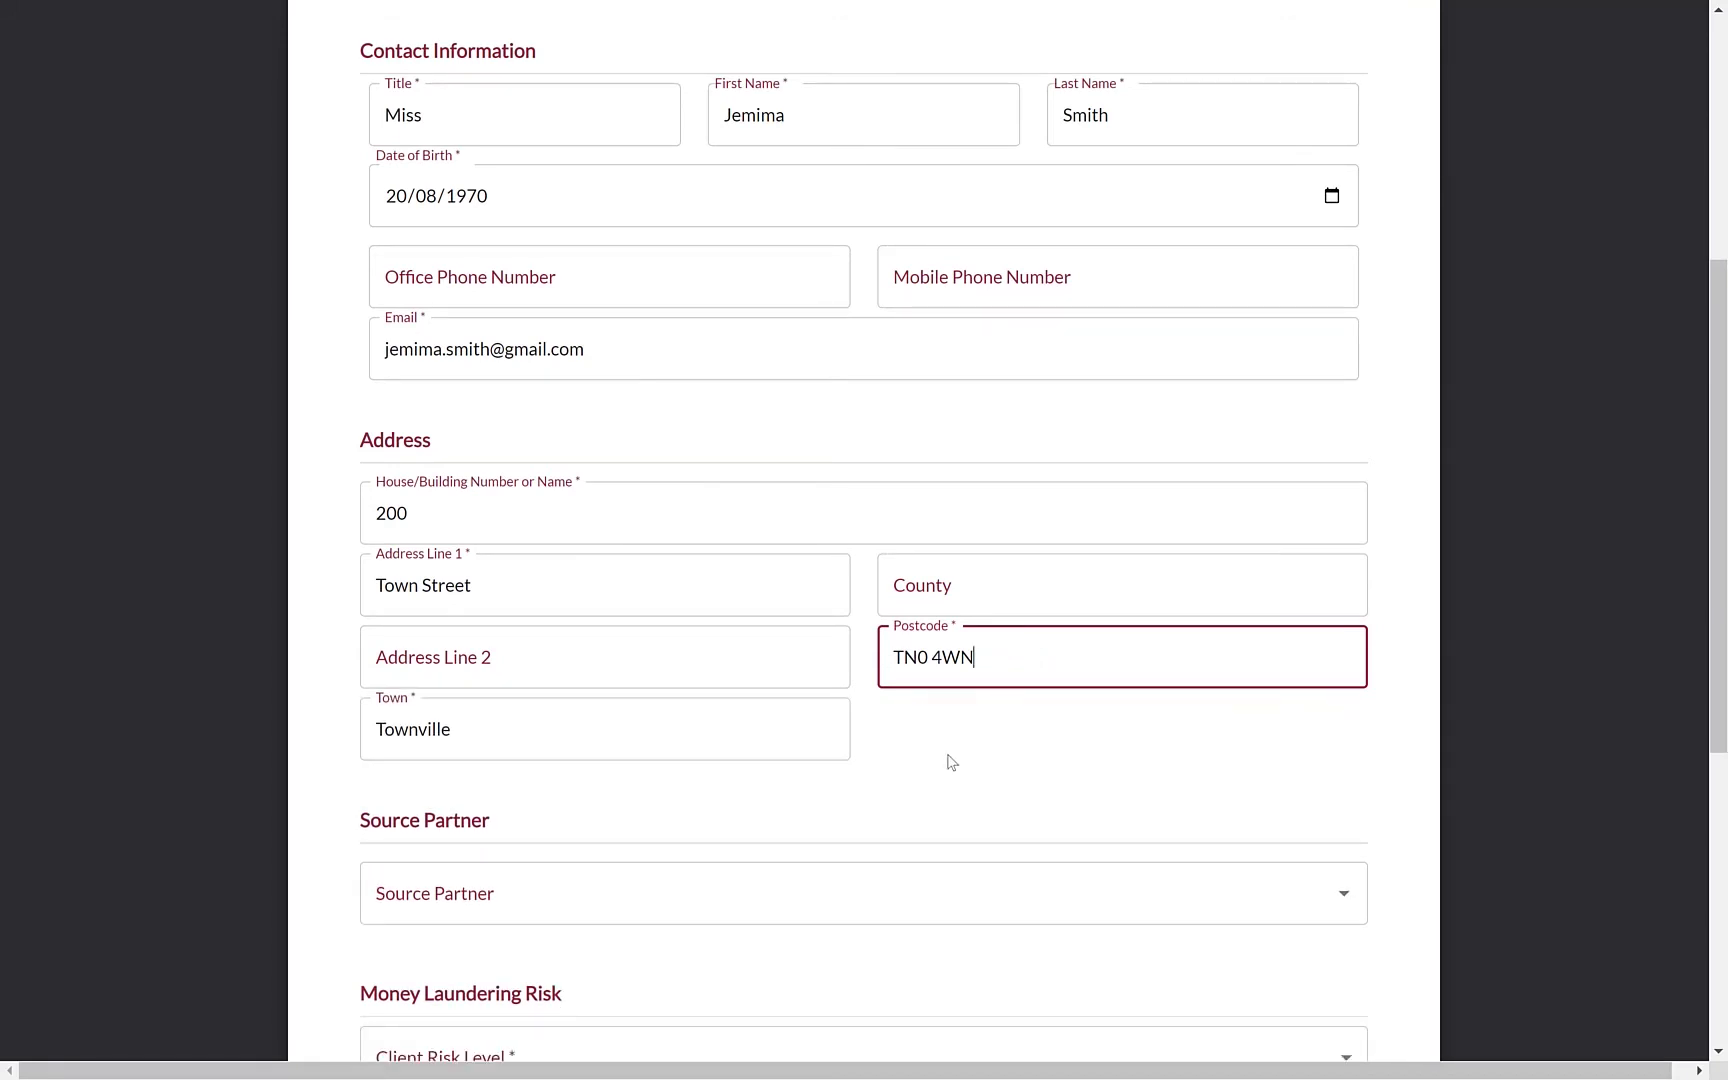
pyautogui.scroll(-3, 945, 760)
# Set the source partner to the first listed partner, 100
pyautogui.scroll(-1, 1023, 699)
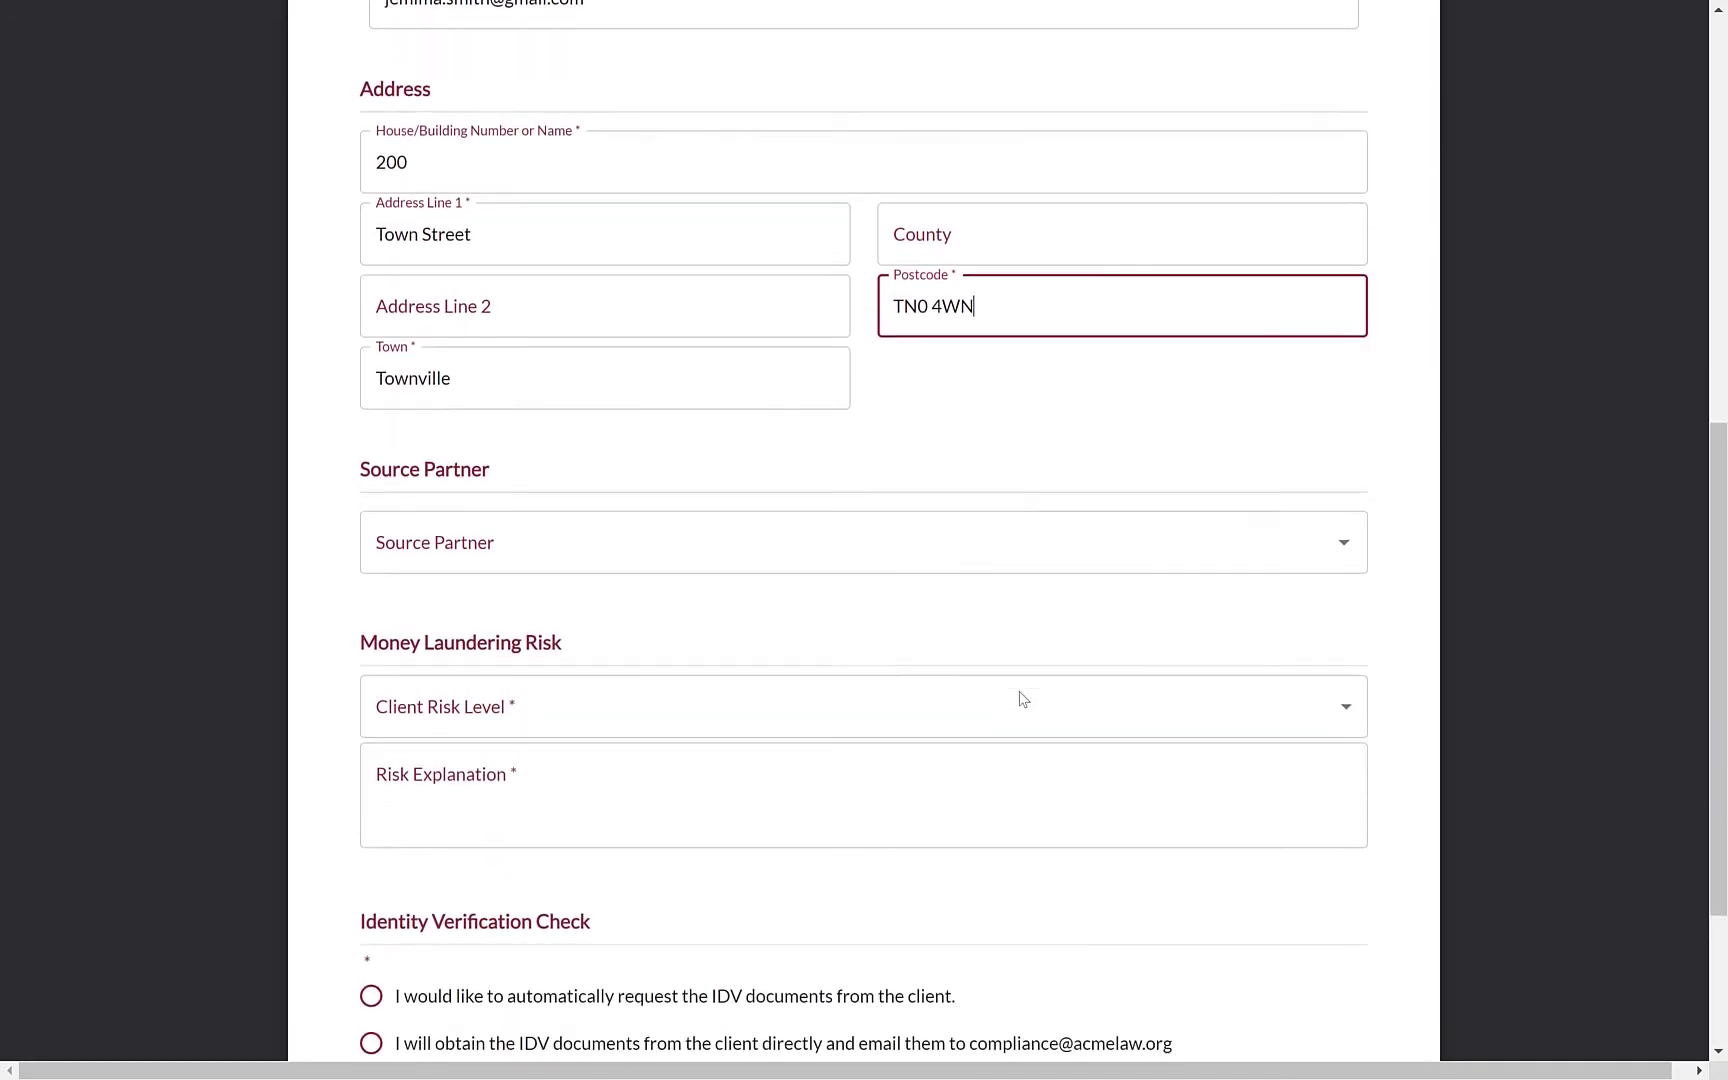
pyautogui.click(1000, 550)
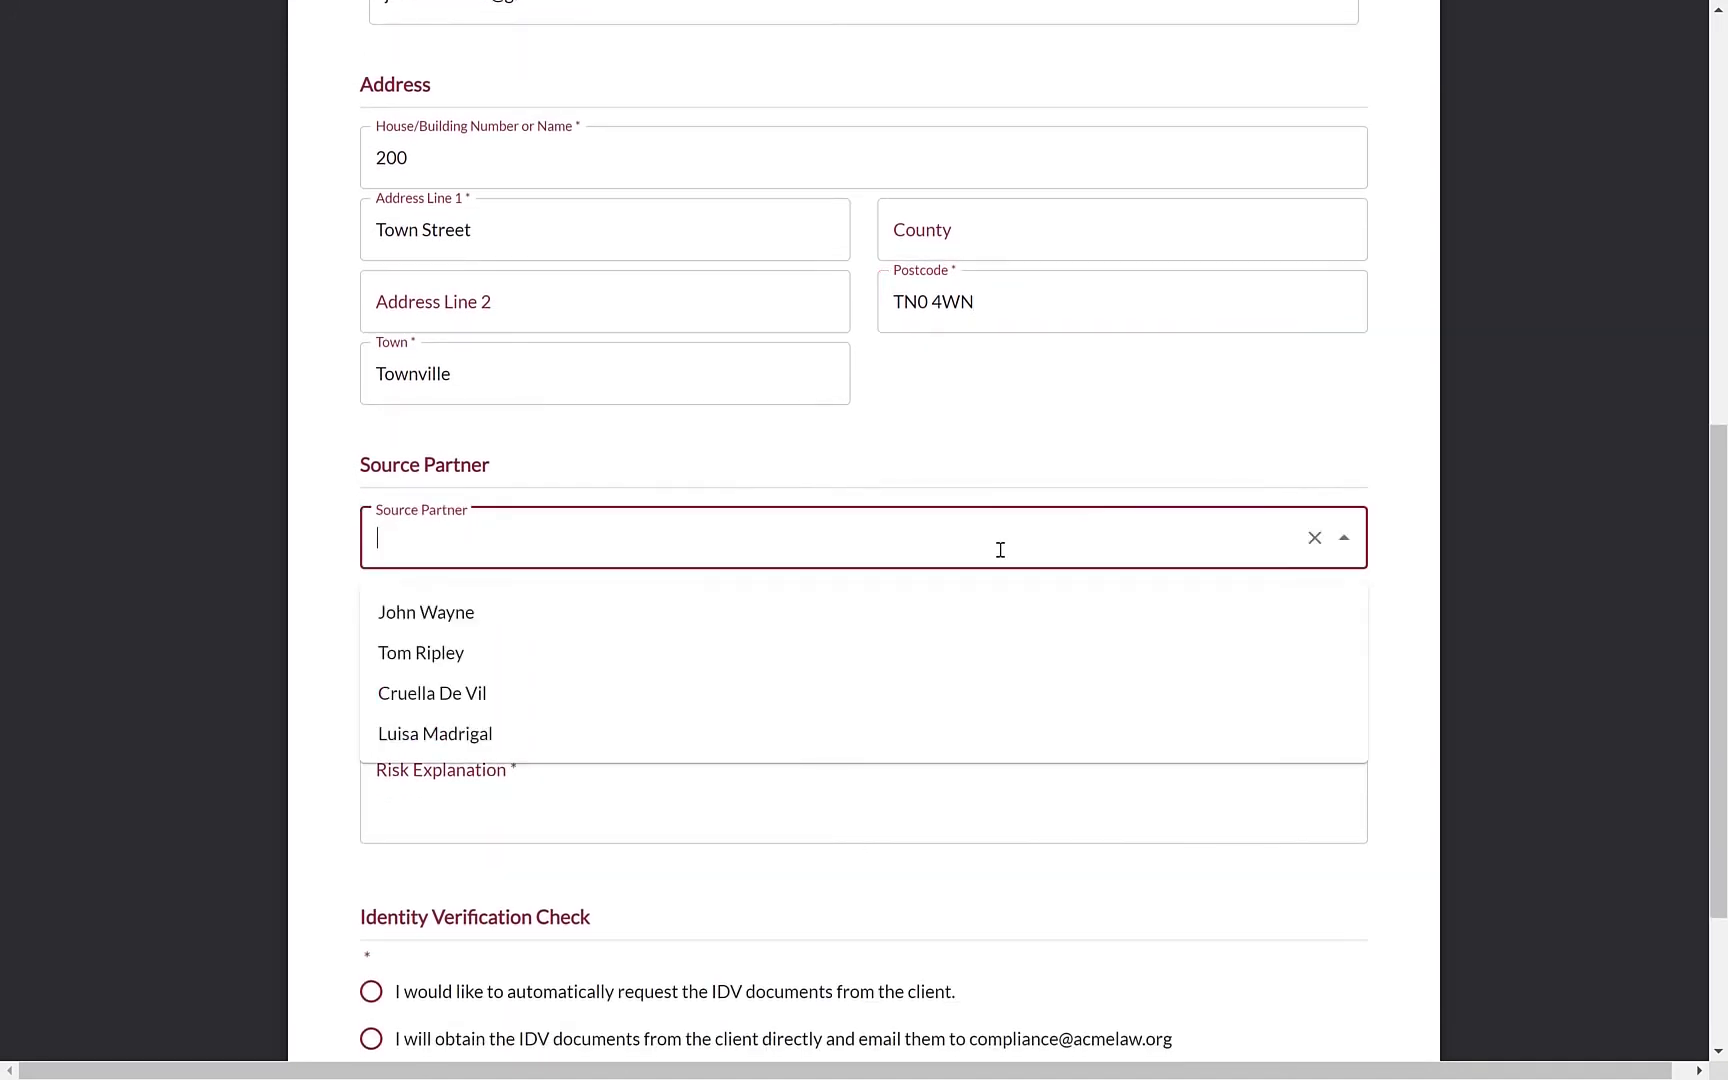
pyautogui.click(850, 628)
pyautogui.click(1270, 655)
# Set the client risk level to Normal with risk explanation 'None'
pyautogui.scroll(-2, 1270, 655)
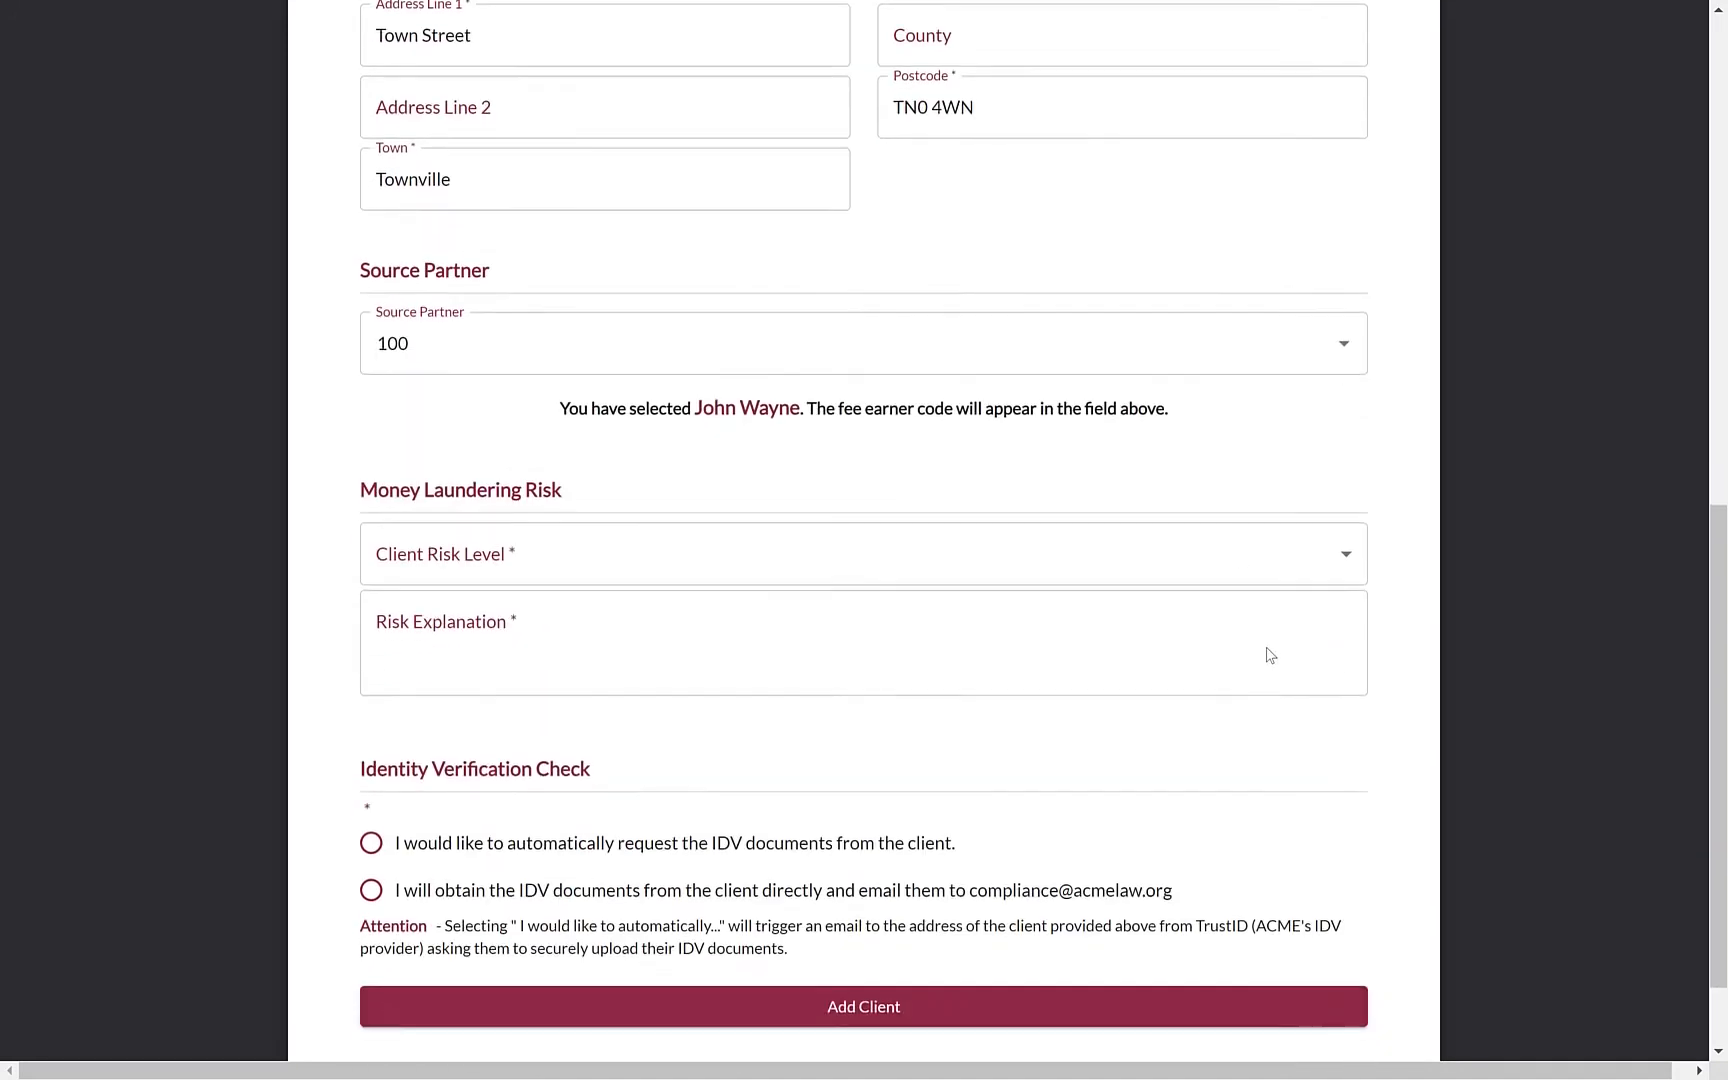
pyautogui.click(866, 540)
pyautogui.click(807, 545)
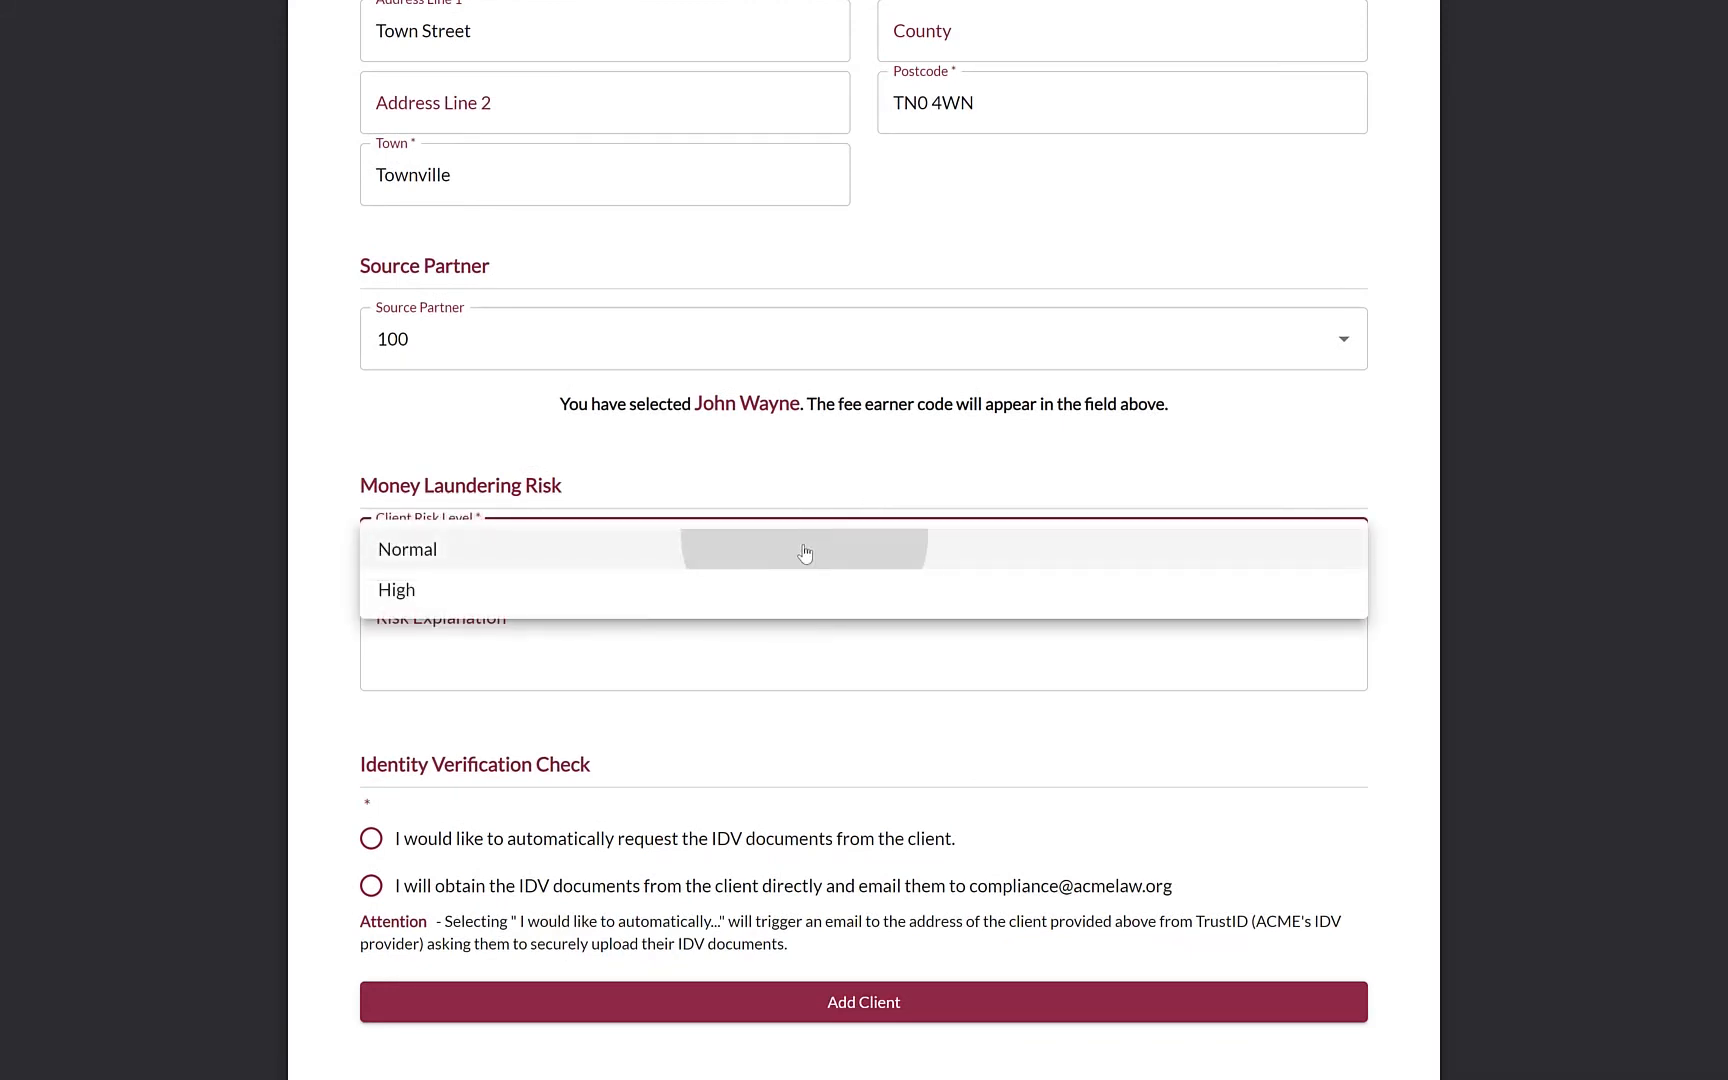
pyautogui.click(780, 632)
pyautogui.write('None')
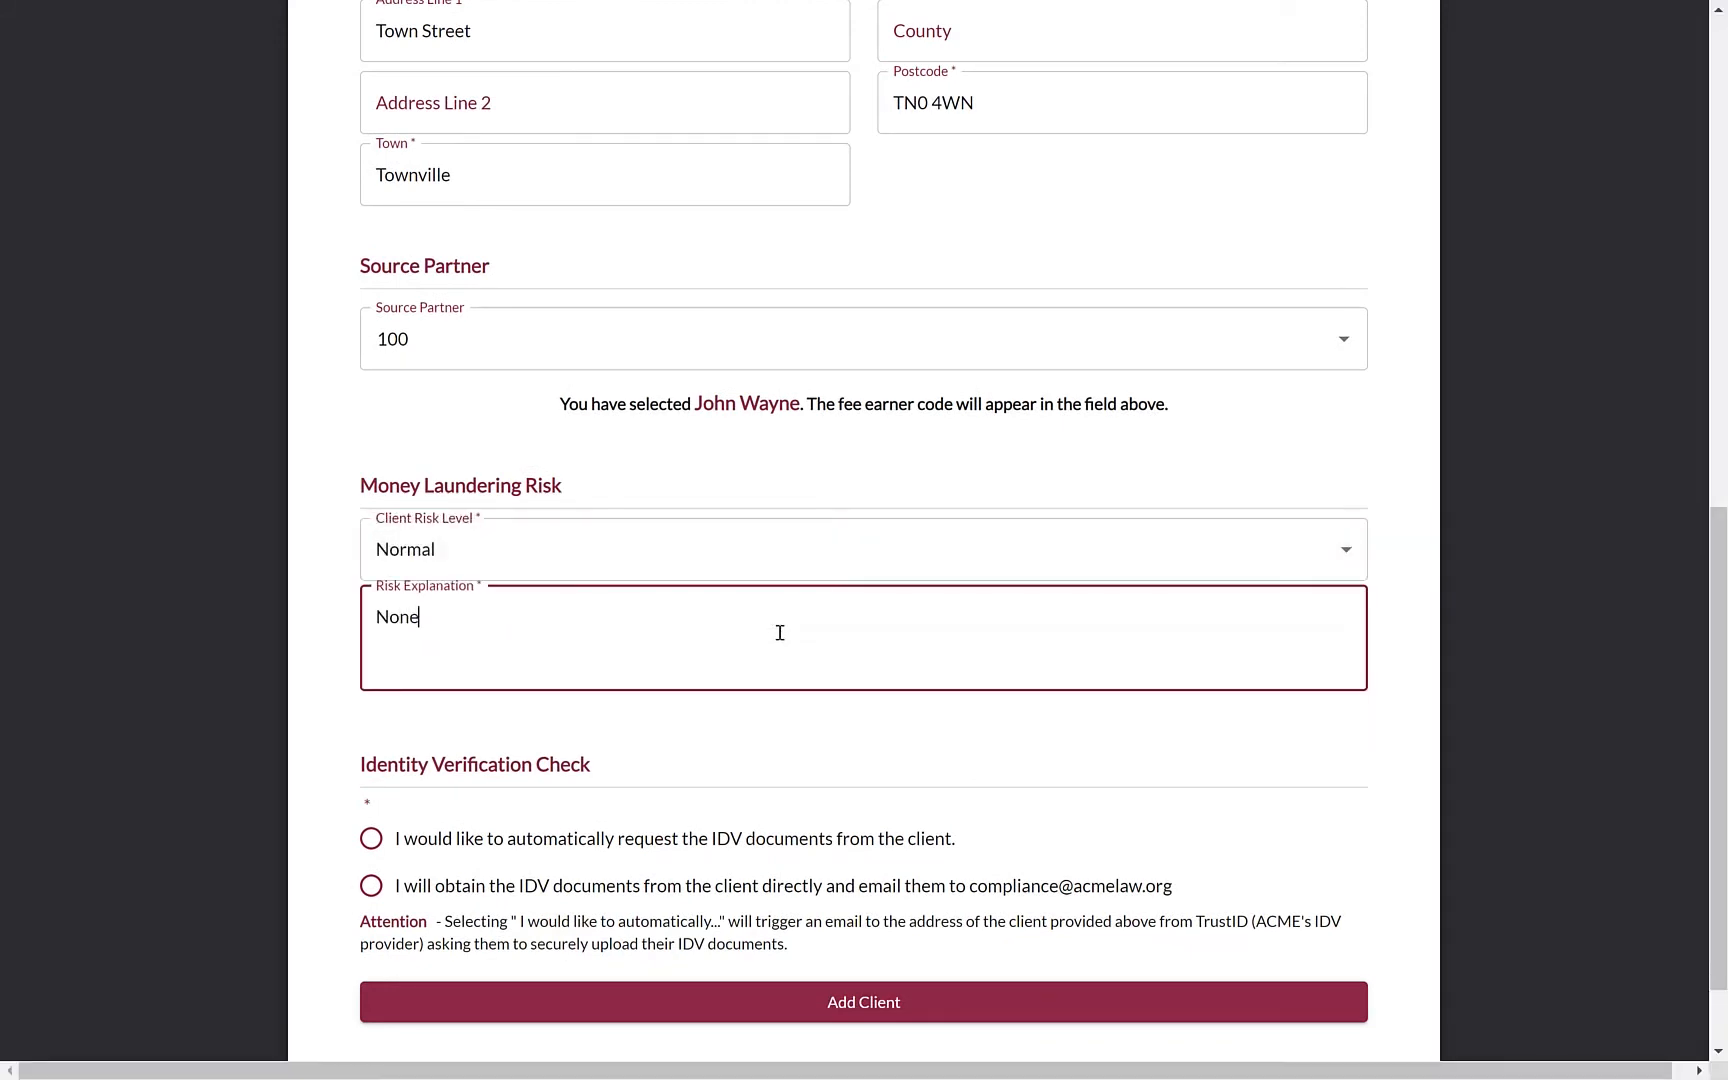
pyautogui.click(1412, 640)
# Choose to obtain the IDV documents directly and submit the new client
pyautogui.scroll(-1, 1412, 640)
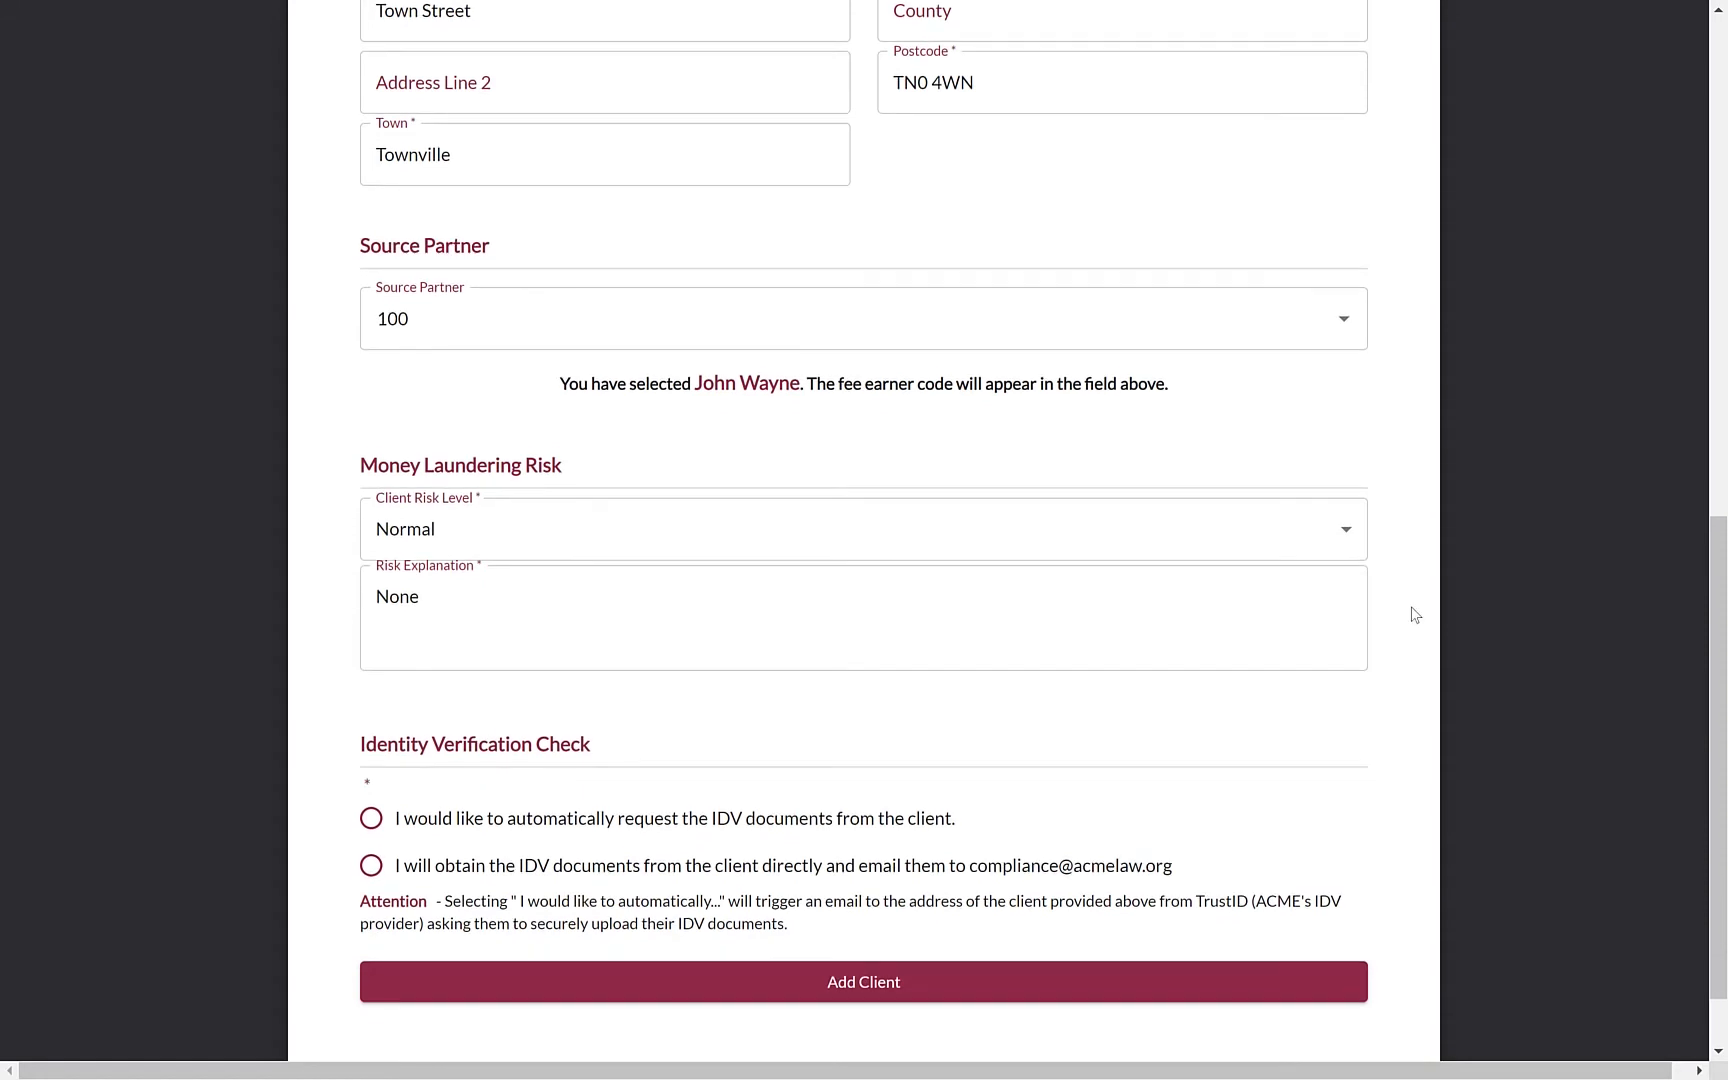
pyautogui.scroll(-3, 1414, 614)
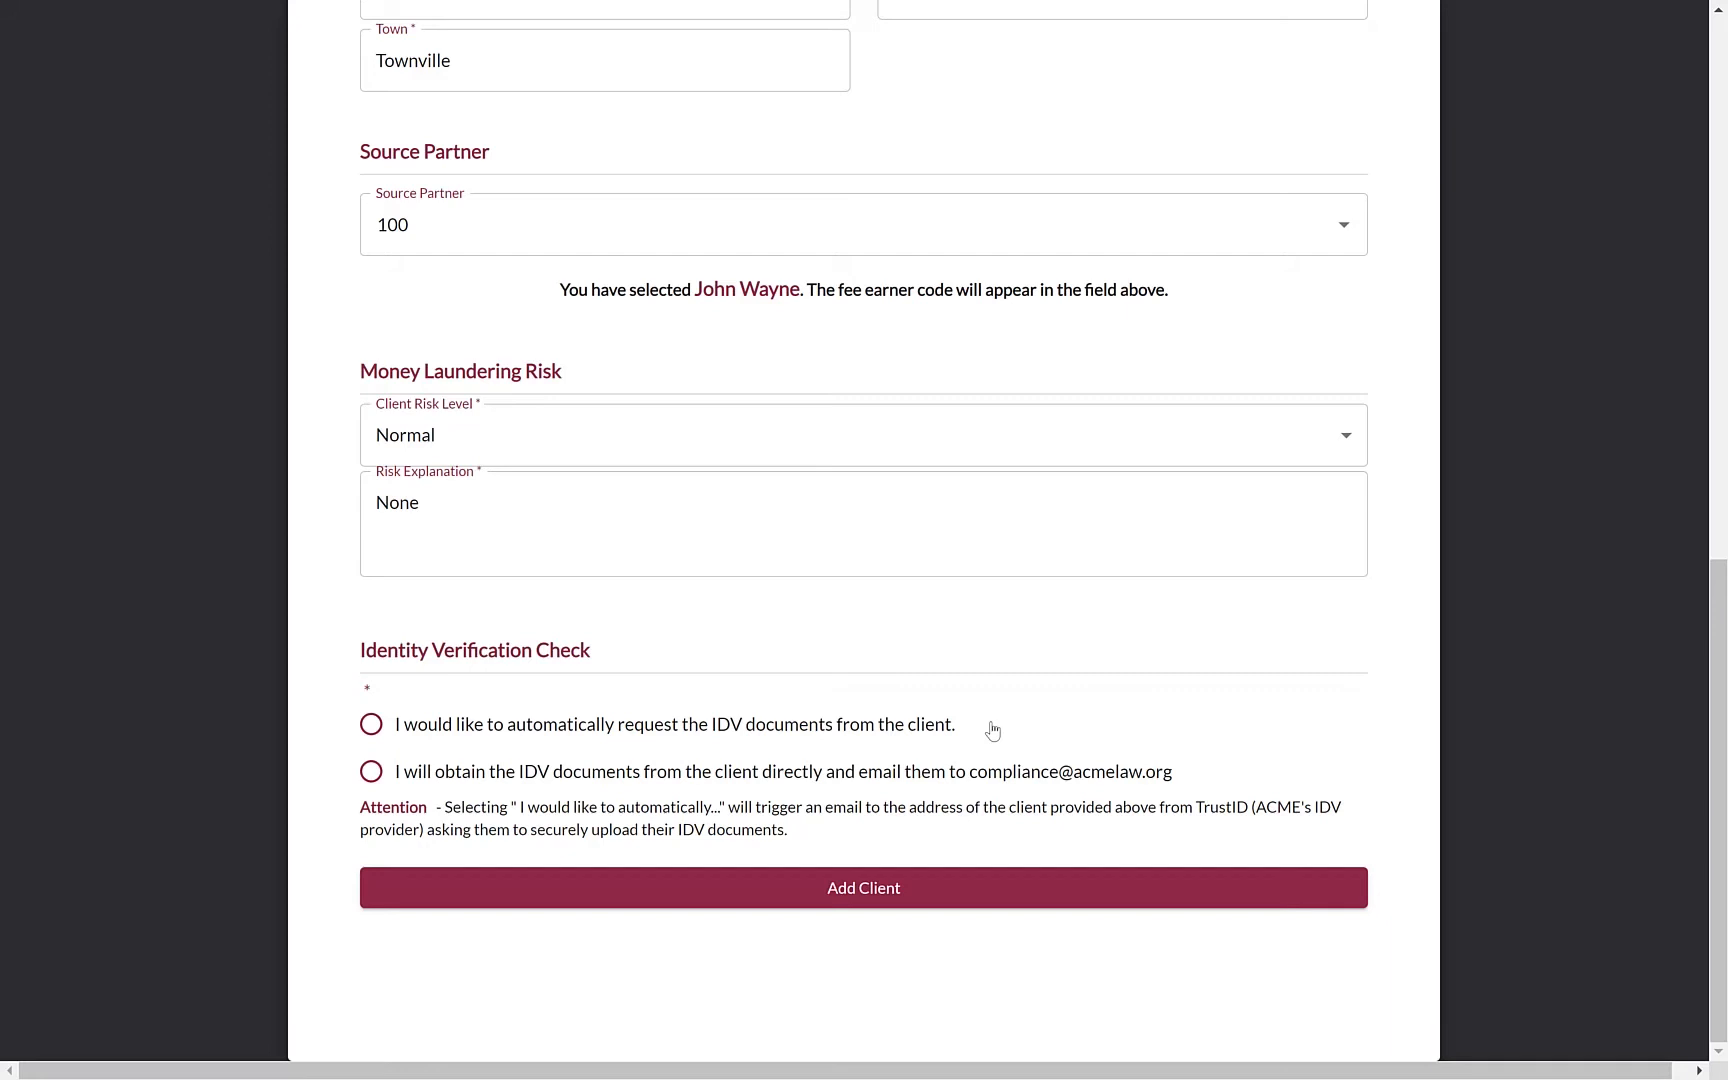
pyautogui.click(922, 772)
pyautogui.click(949, 883)
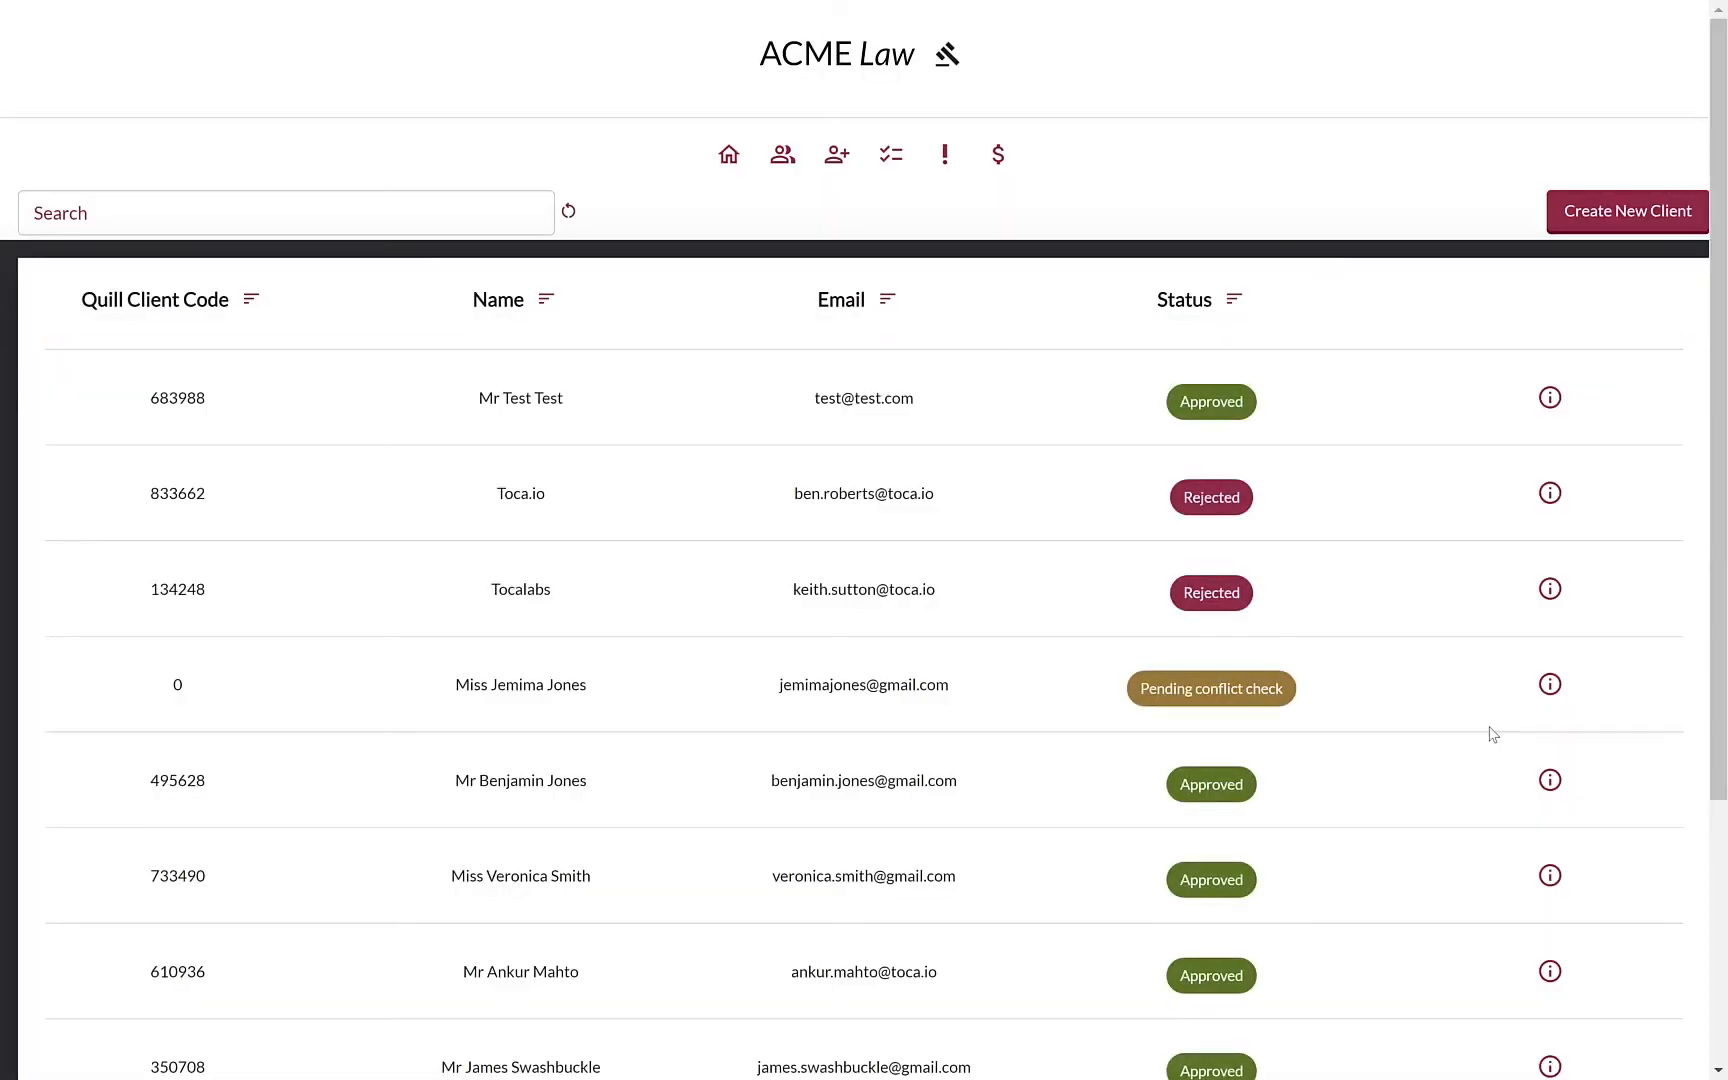
# Show page 2 of clients and check the new client's row reads Pending conflict check
pyautogui.scroll(-4, 1492, 735)
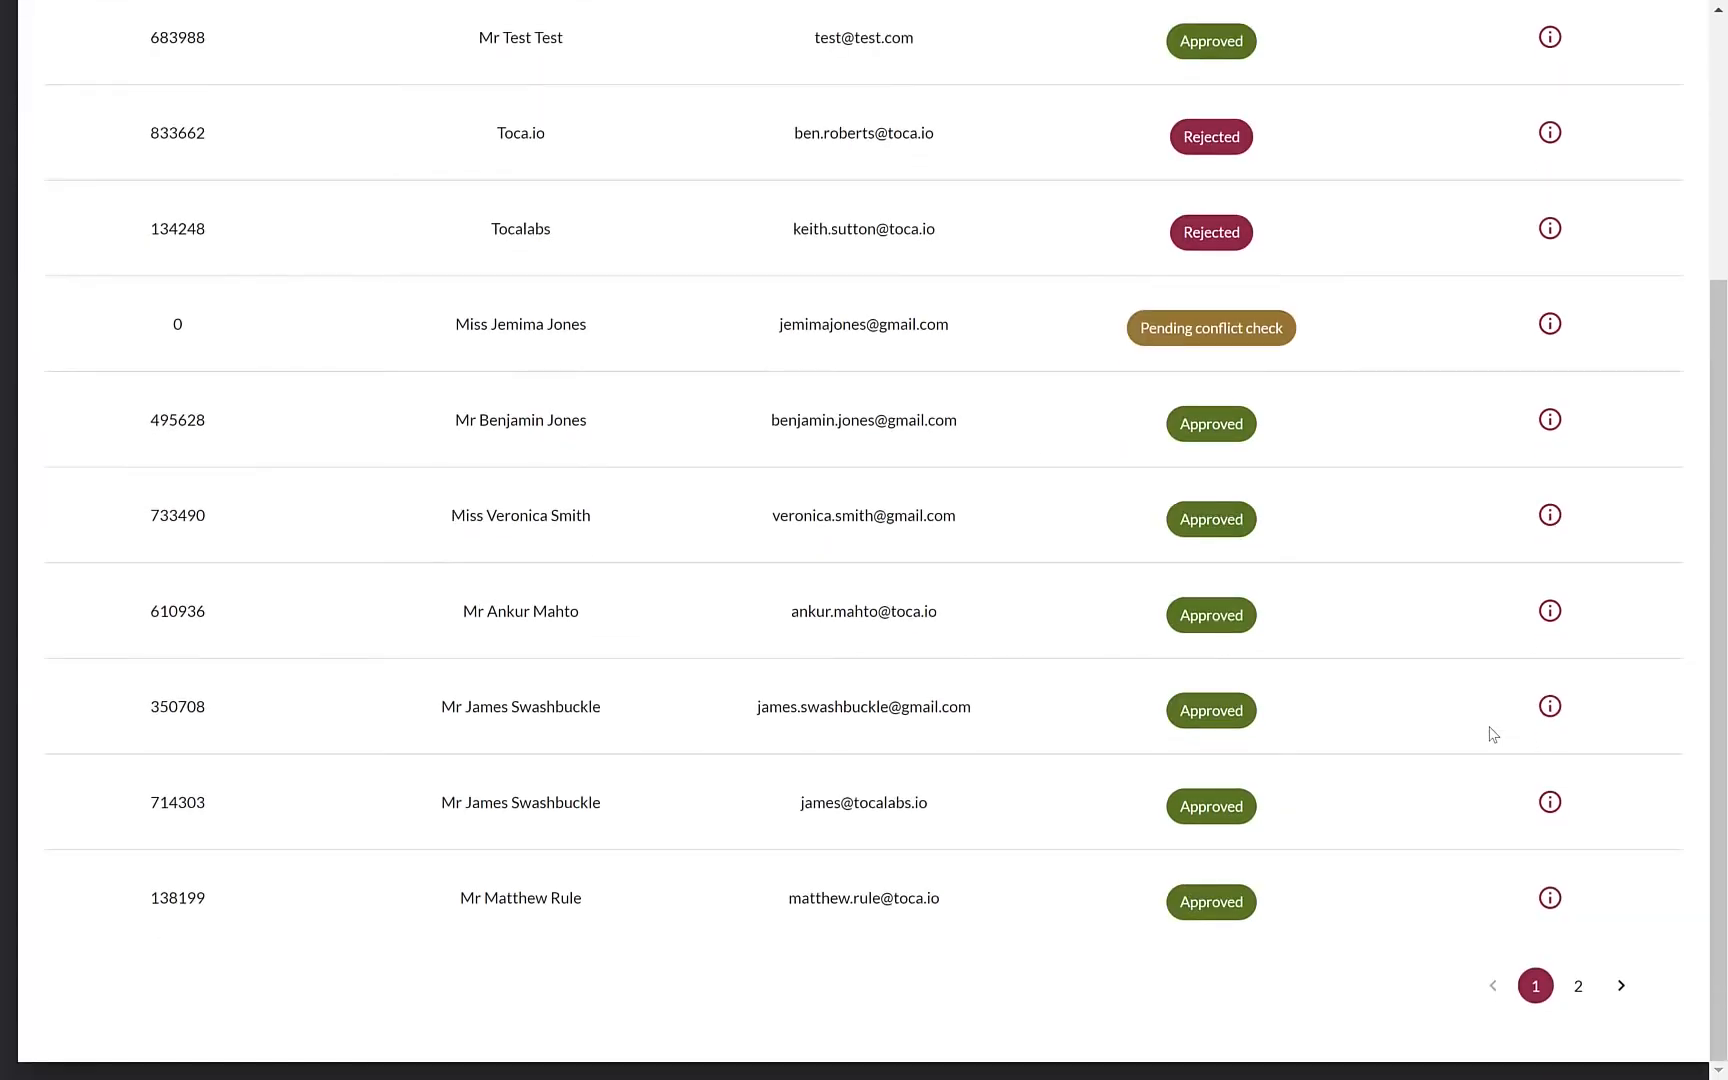
pyautogui.click(1579, 987)
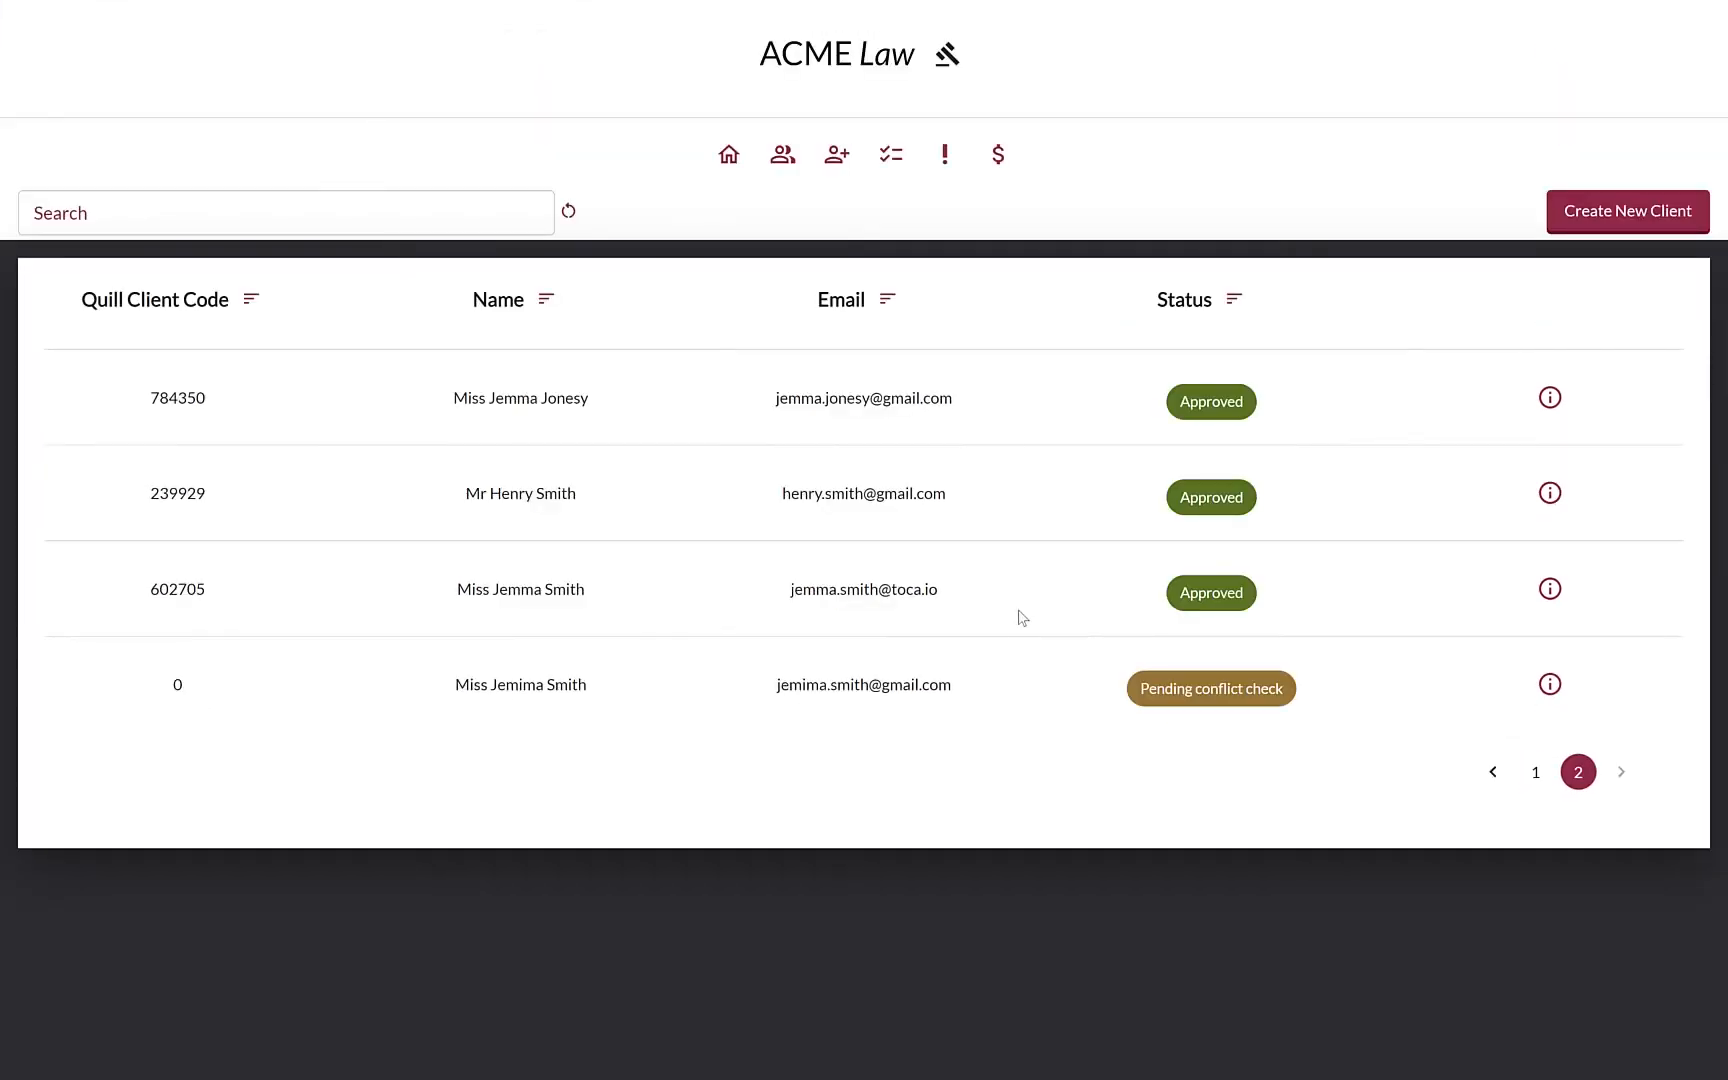
pyautogui.moveTo(446, 686); pyautogui.dragTo(957, 694)
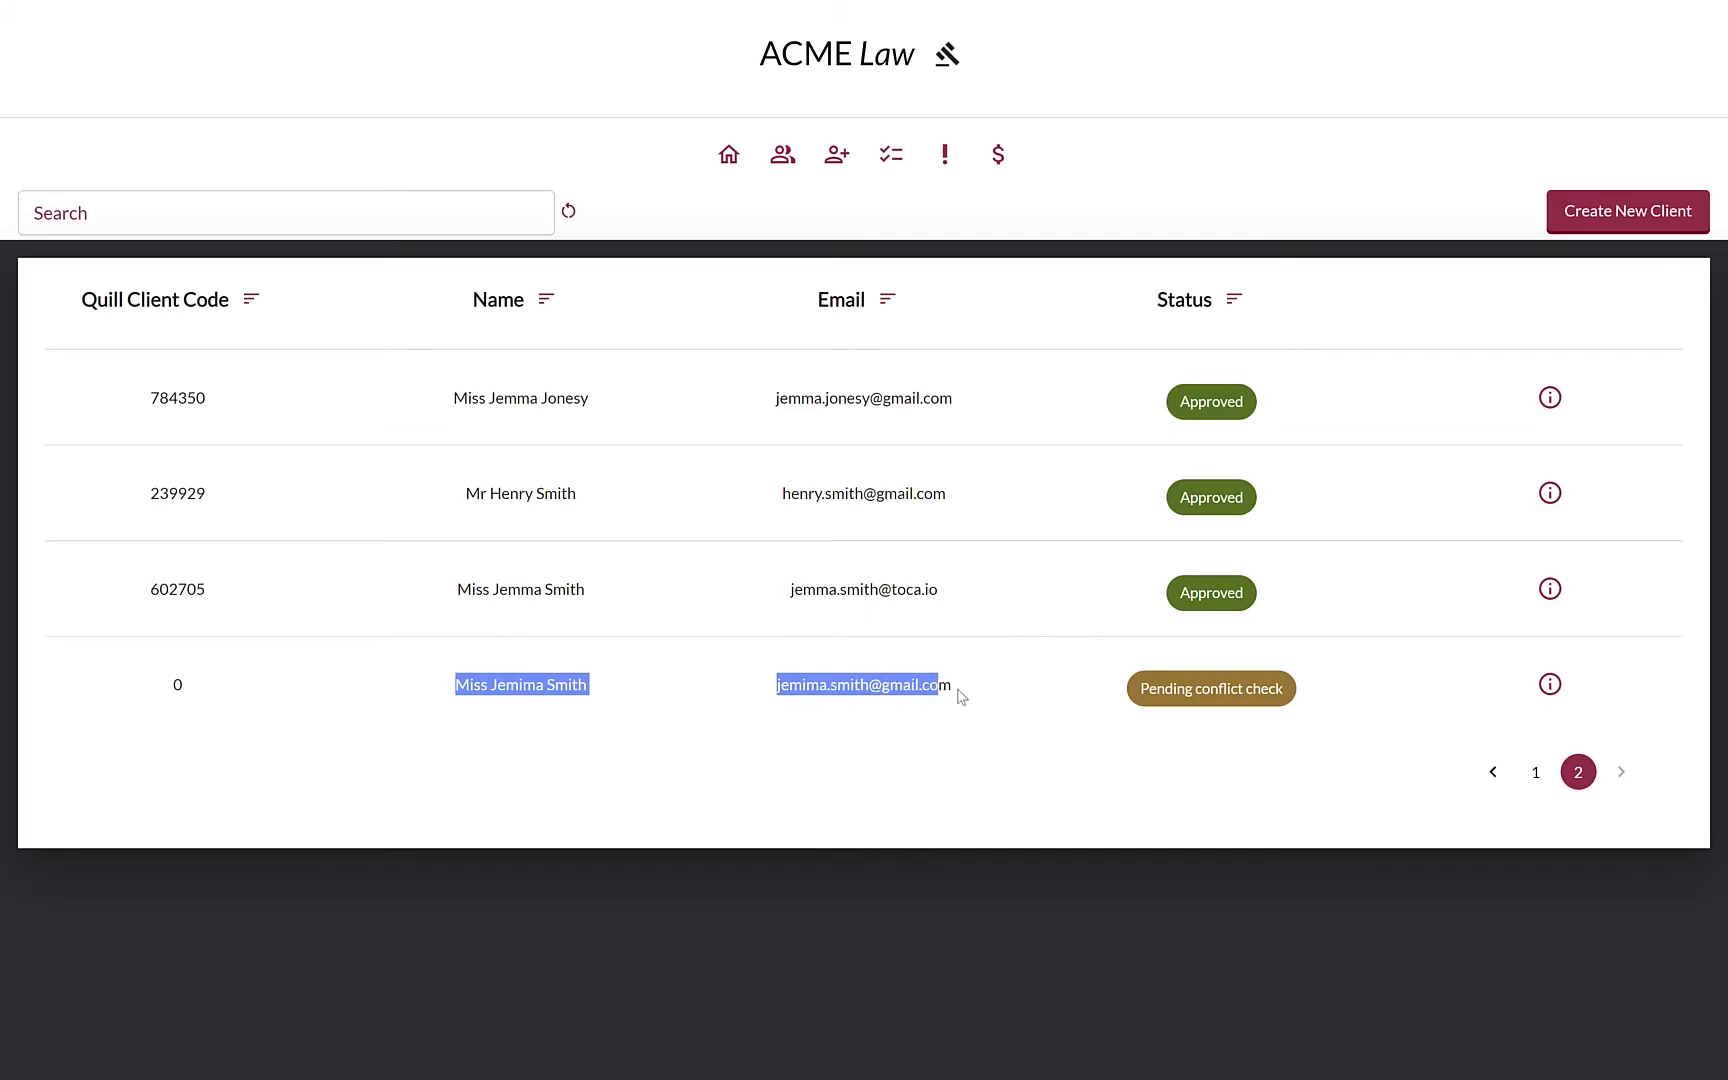
pyautogui.click(961, 697)
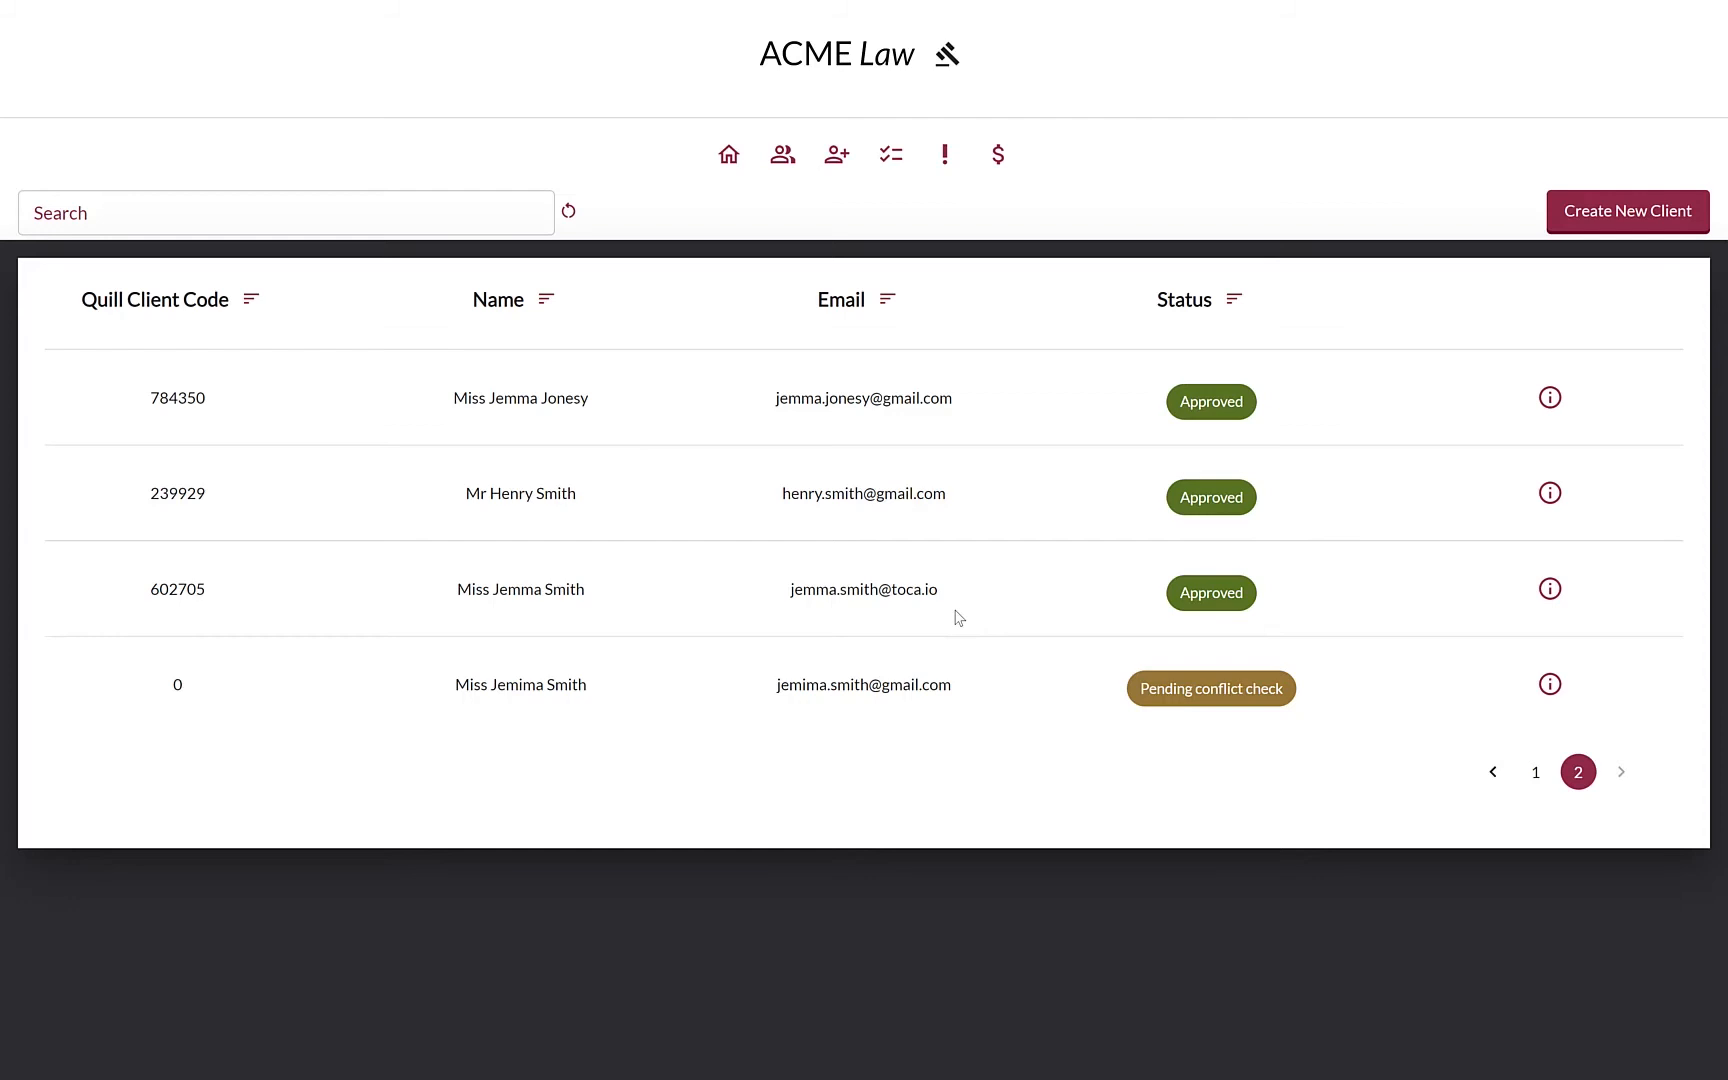
# Open compliance tasks, review the new client's conflict check results, then approve it
pyautogui.click(890, 156)
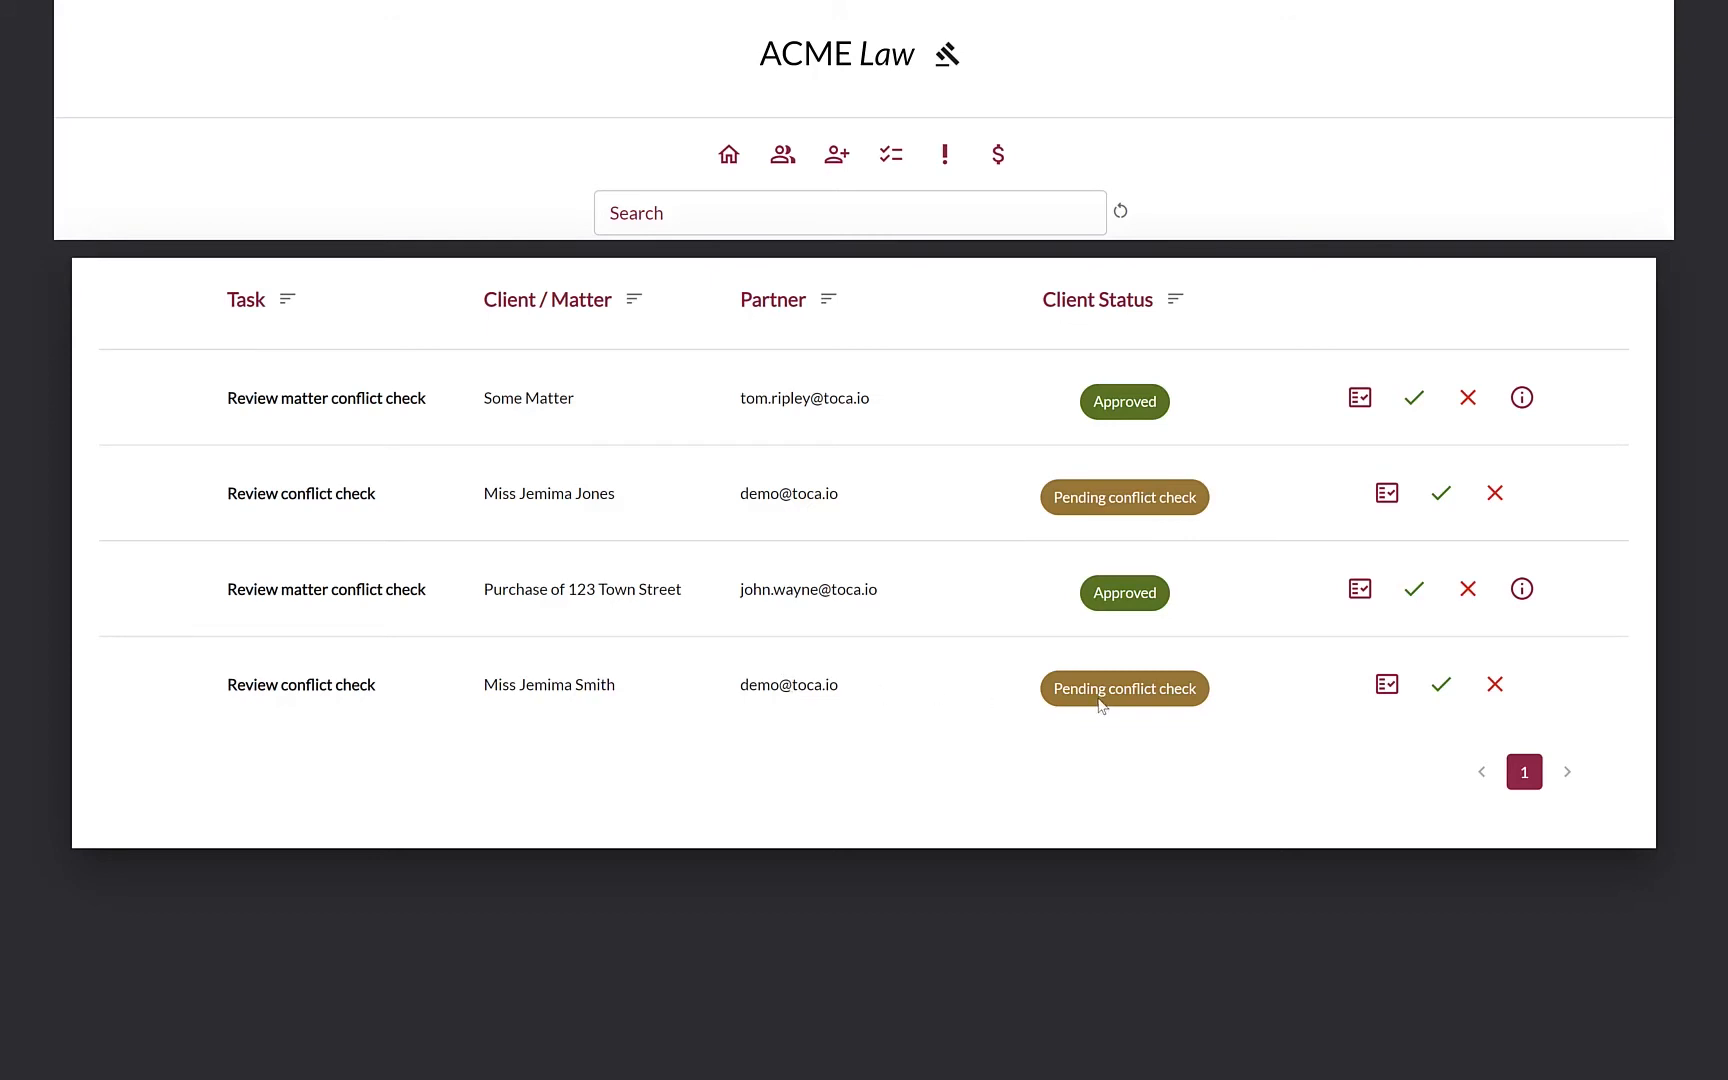
pyautogui.click(1386, 685)
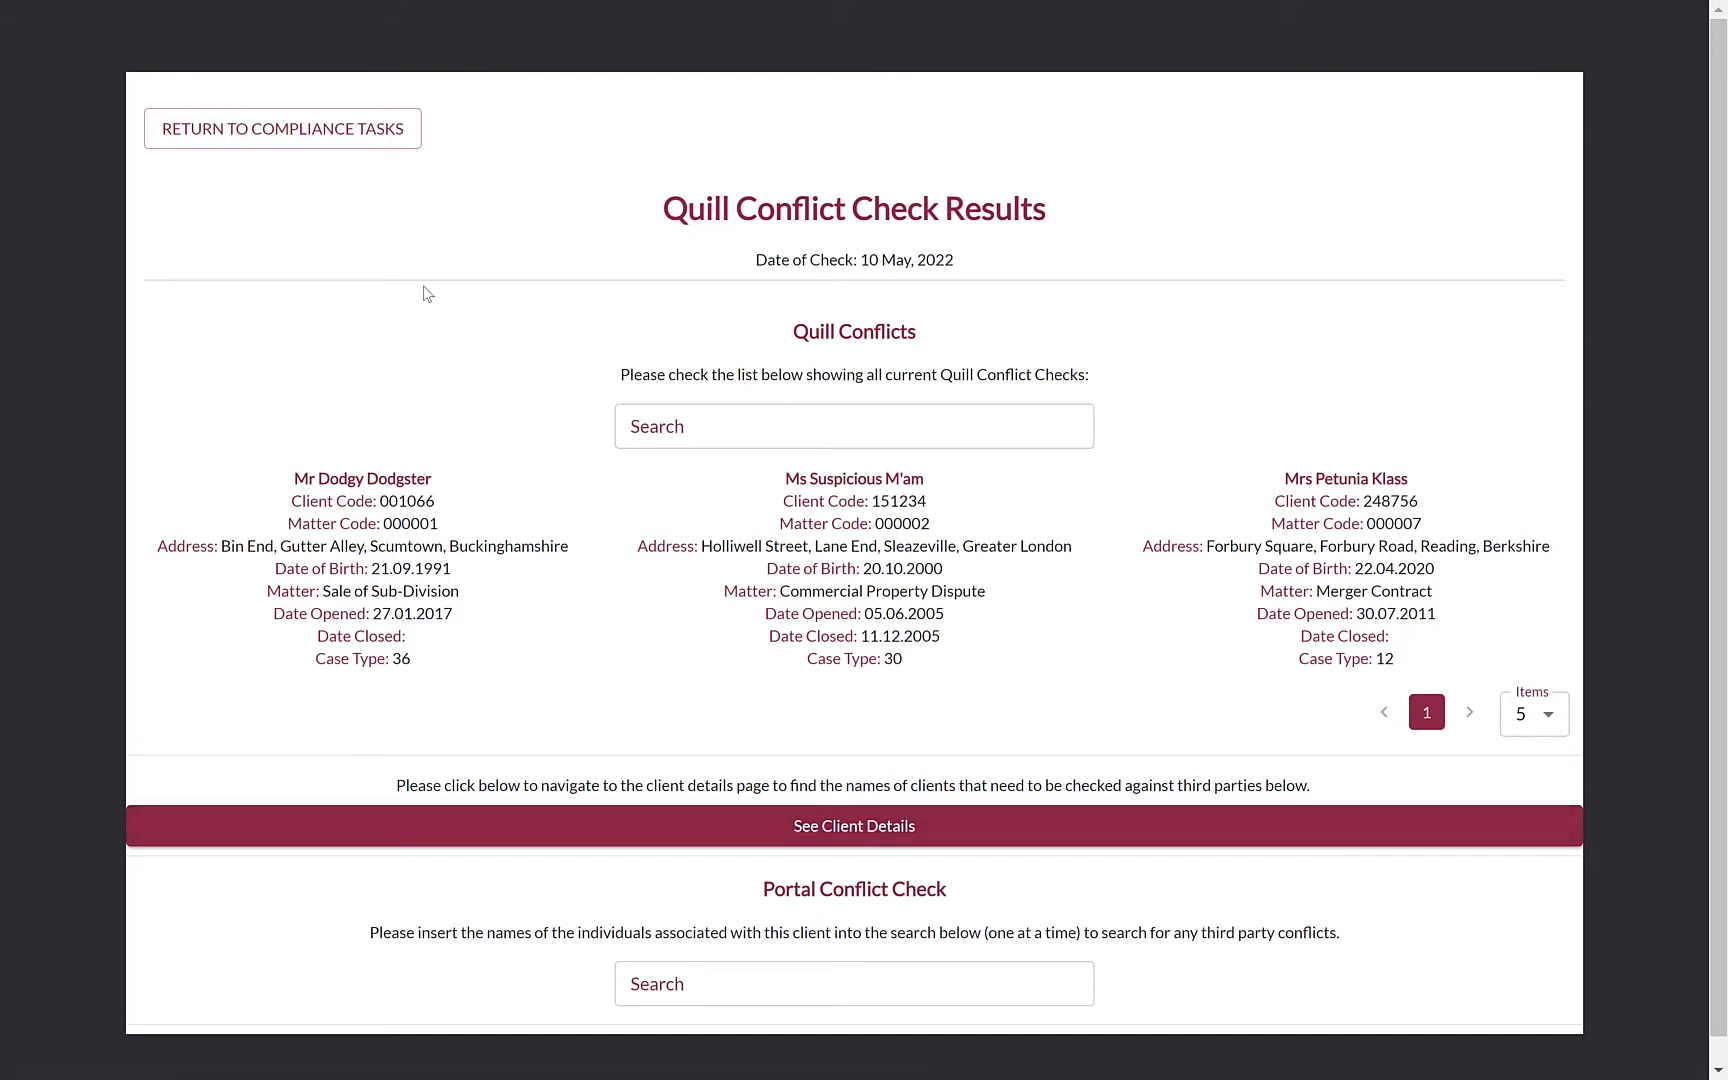
pyautogui.click(360, 136)
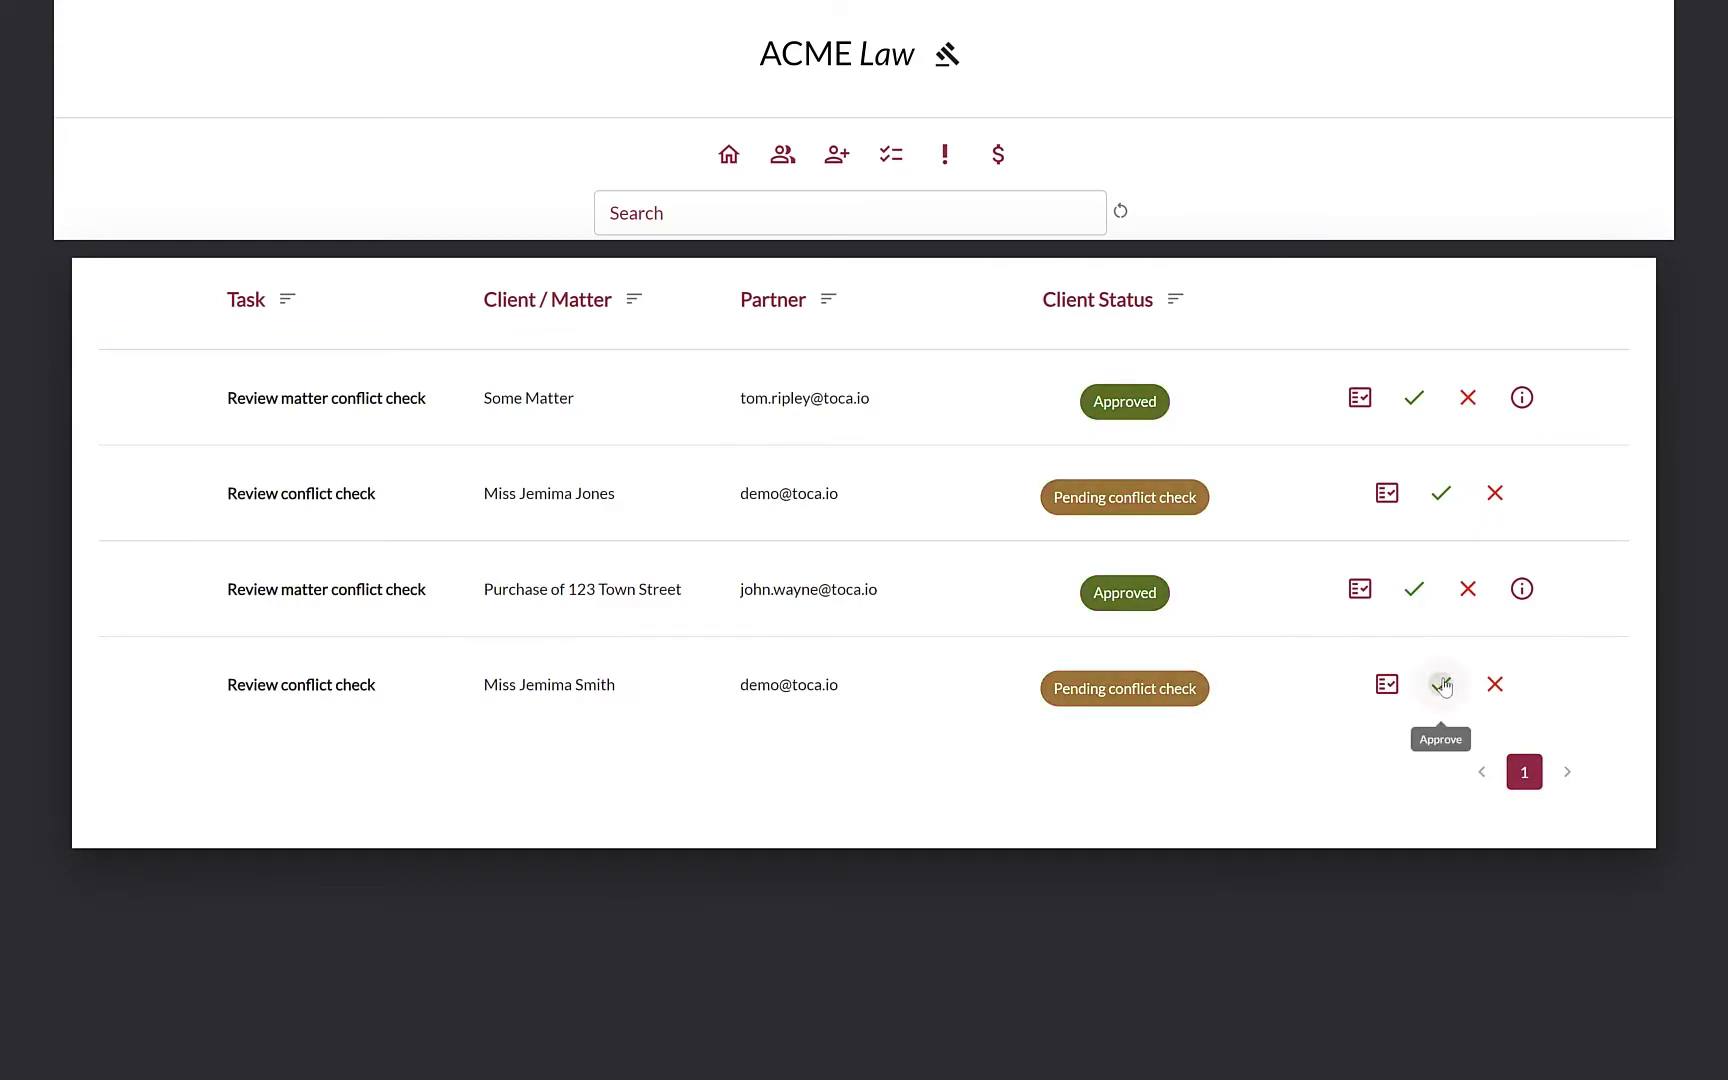
pyautogui.click(1443, 687)
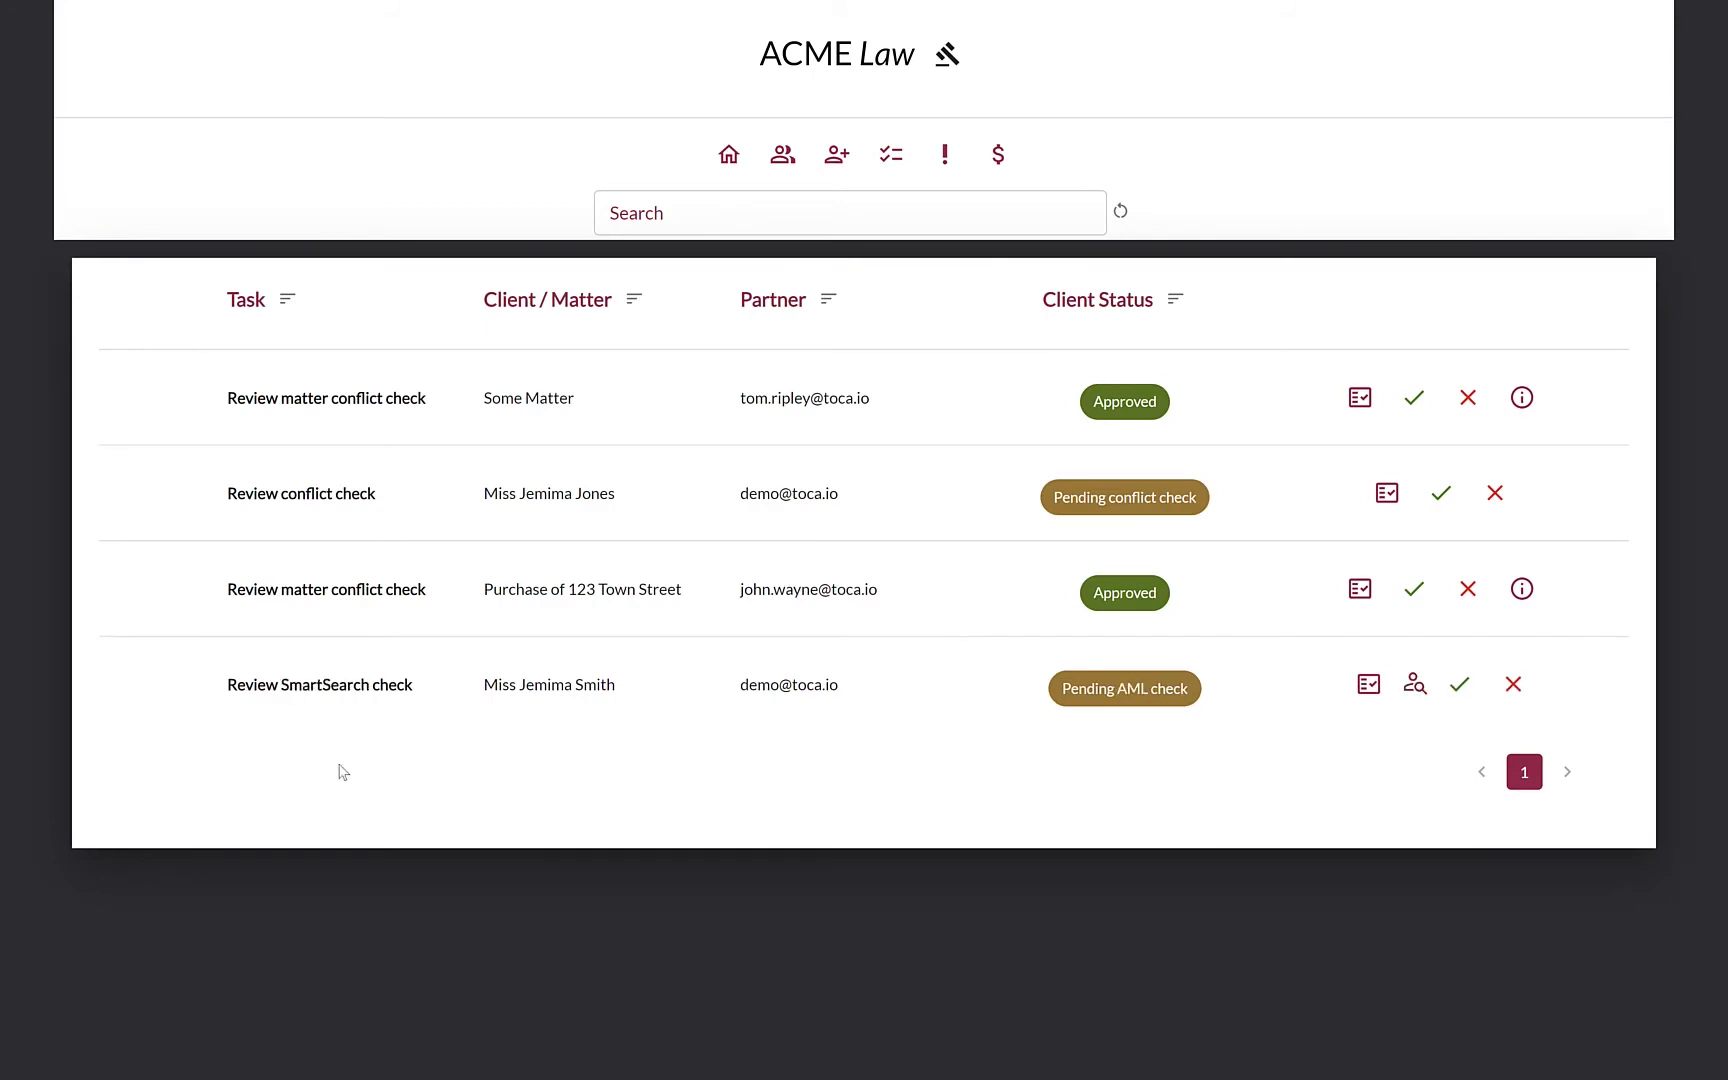
# Confirm the new client's task now reads Review SmartSearch check, Pending AML check
pyautogui.moveTo(228, 697); pyautogui.dragTo(417, 699)
pyautogui.click(420, 701)
# Download and open the SmartSearch report PDF, then approve and accept the SmartSearch check
pyautogui.click(1413, 703)
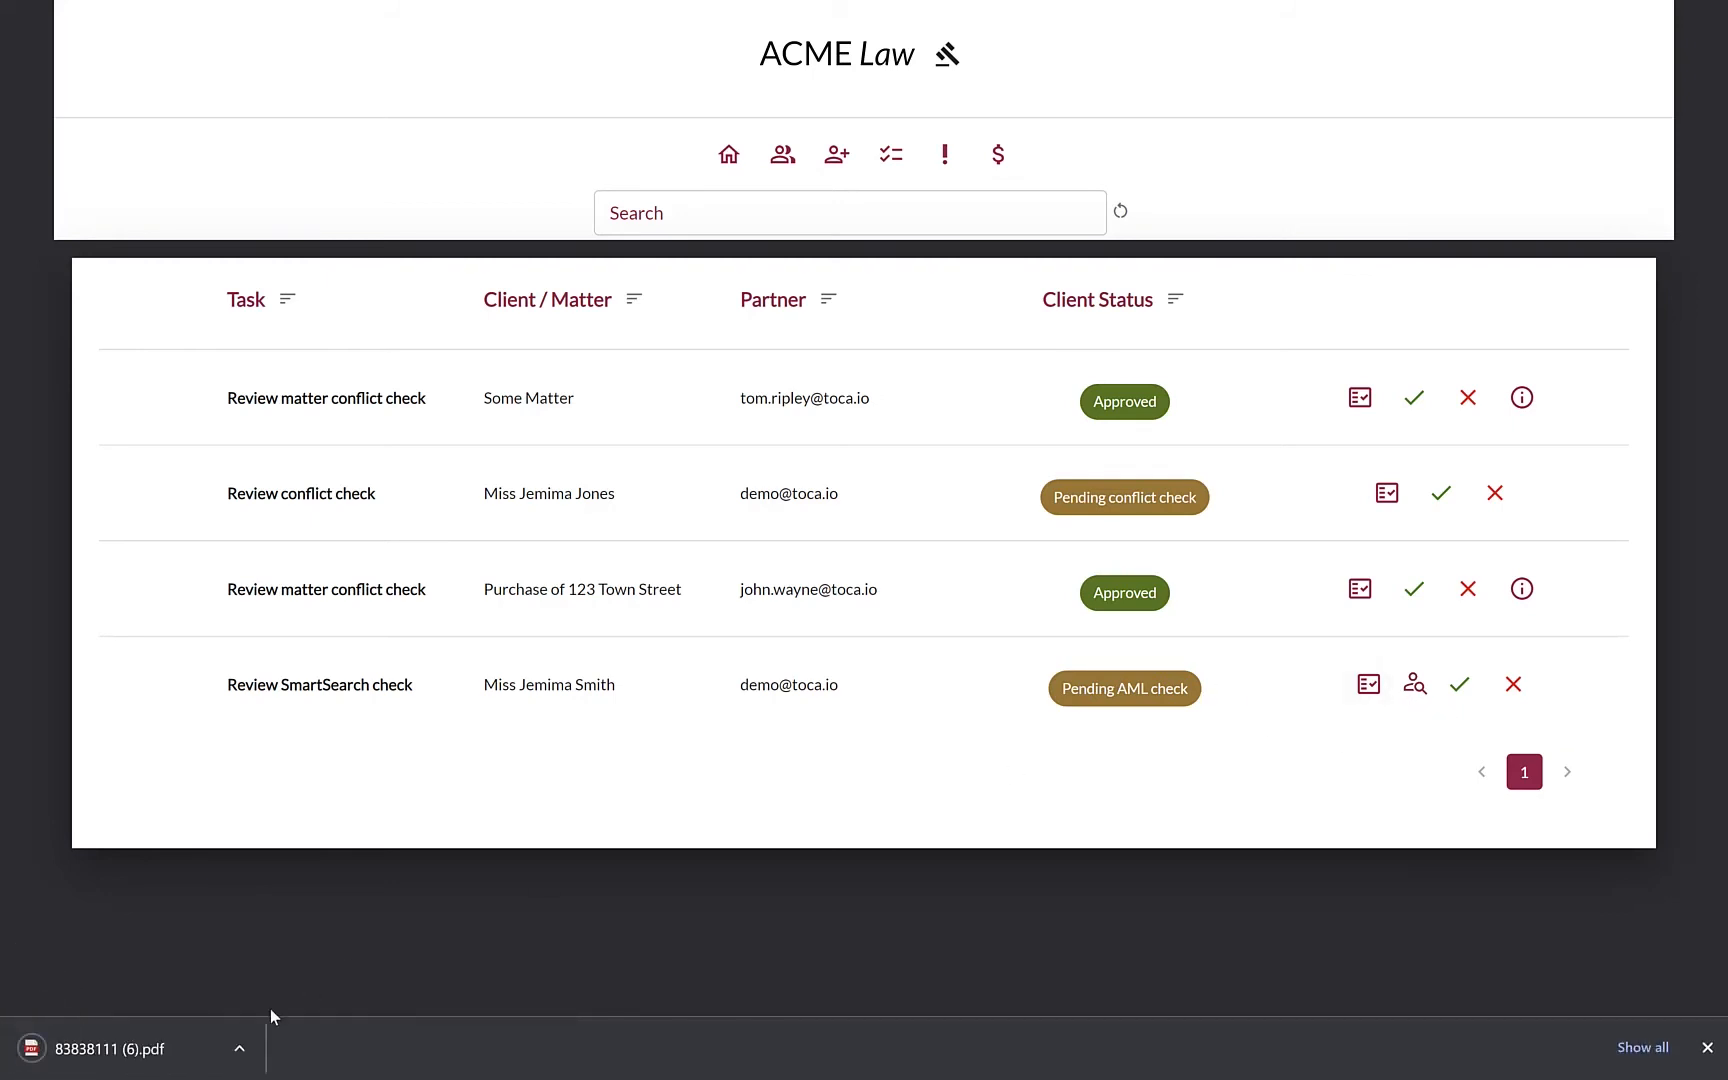
pyautogui.click(160, 1055)
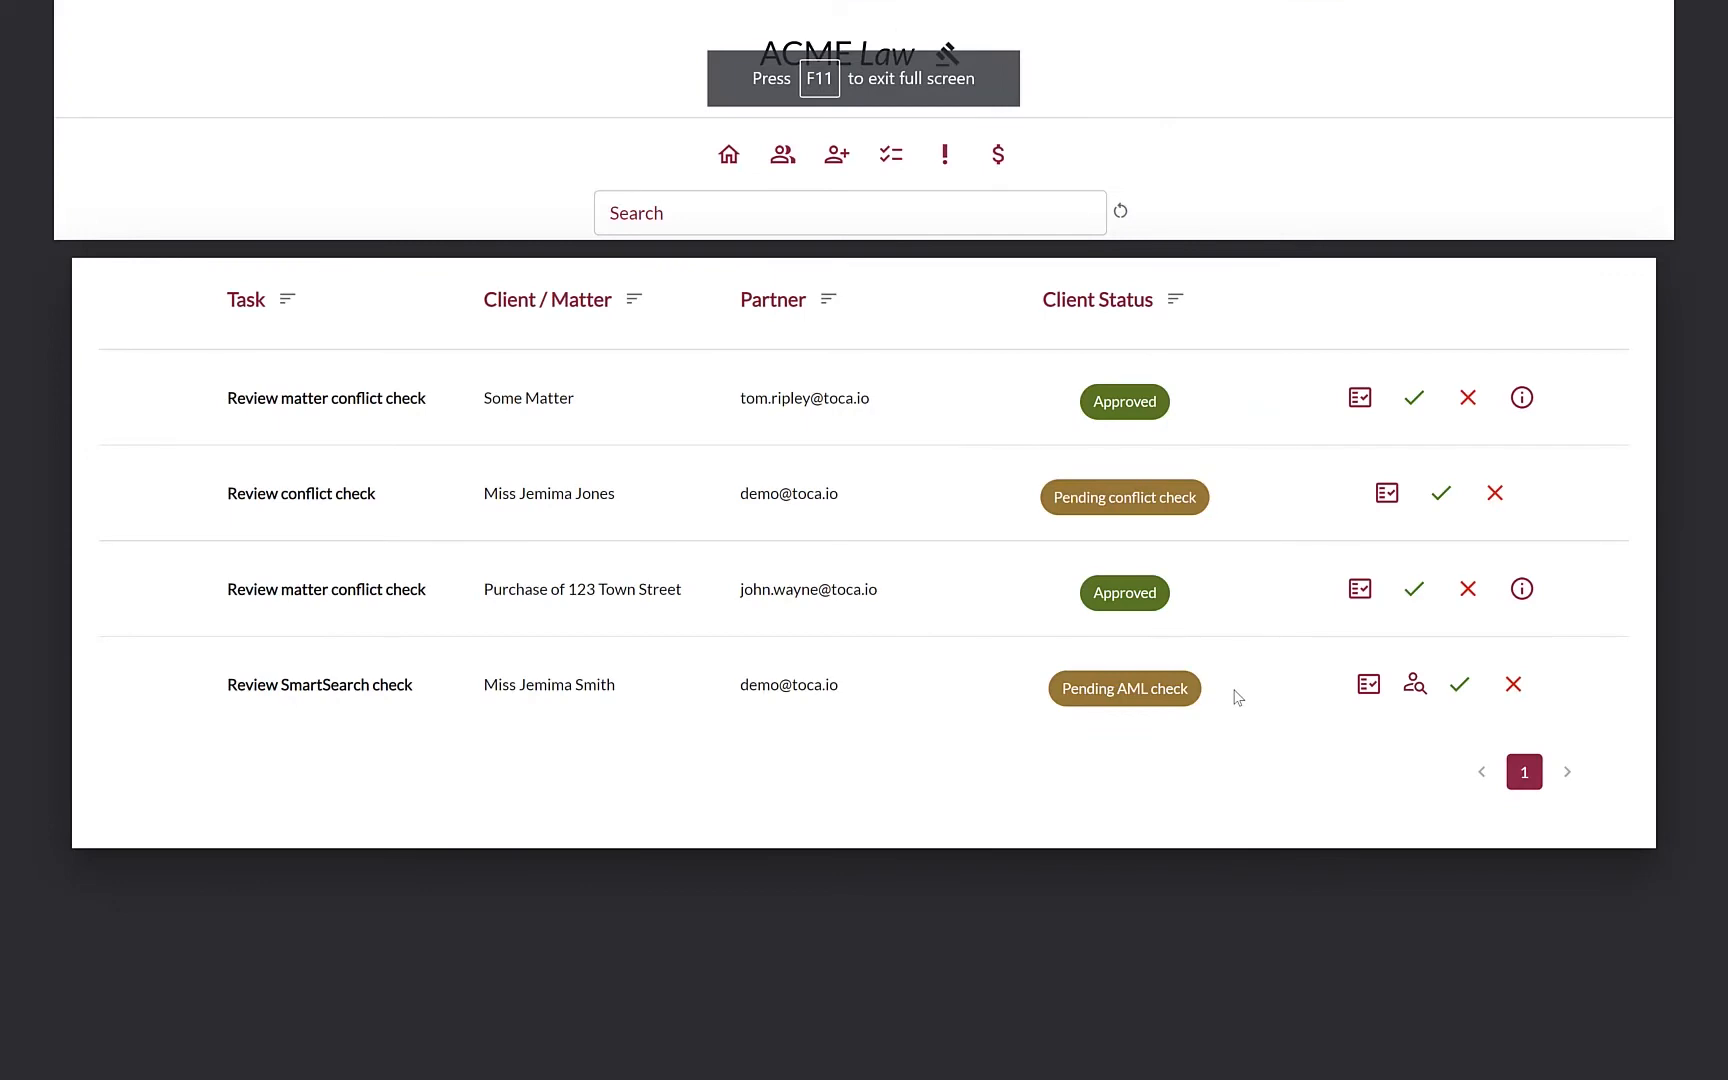
pyautogui.click(1473, 687)
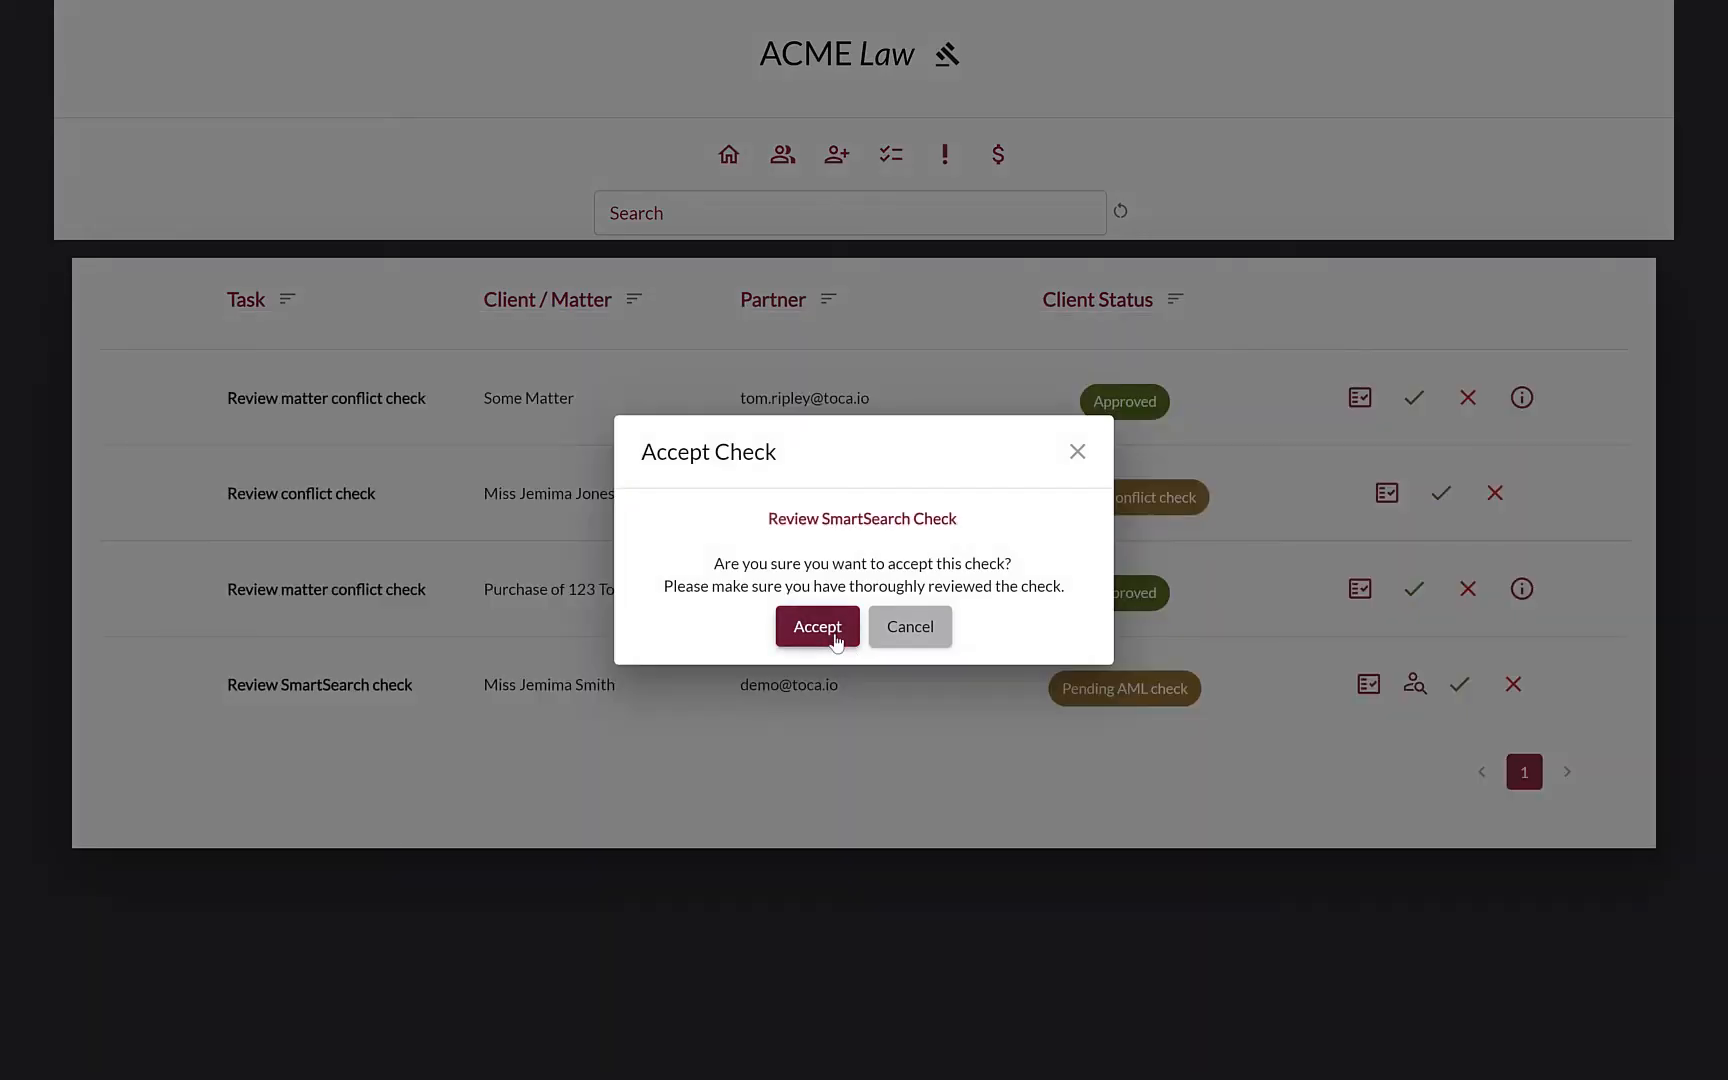
pyautogui.click(817, 627)
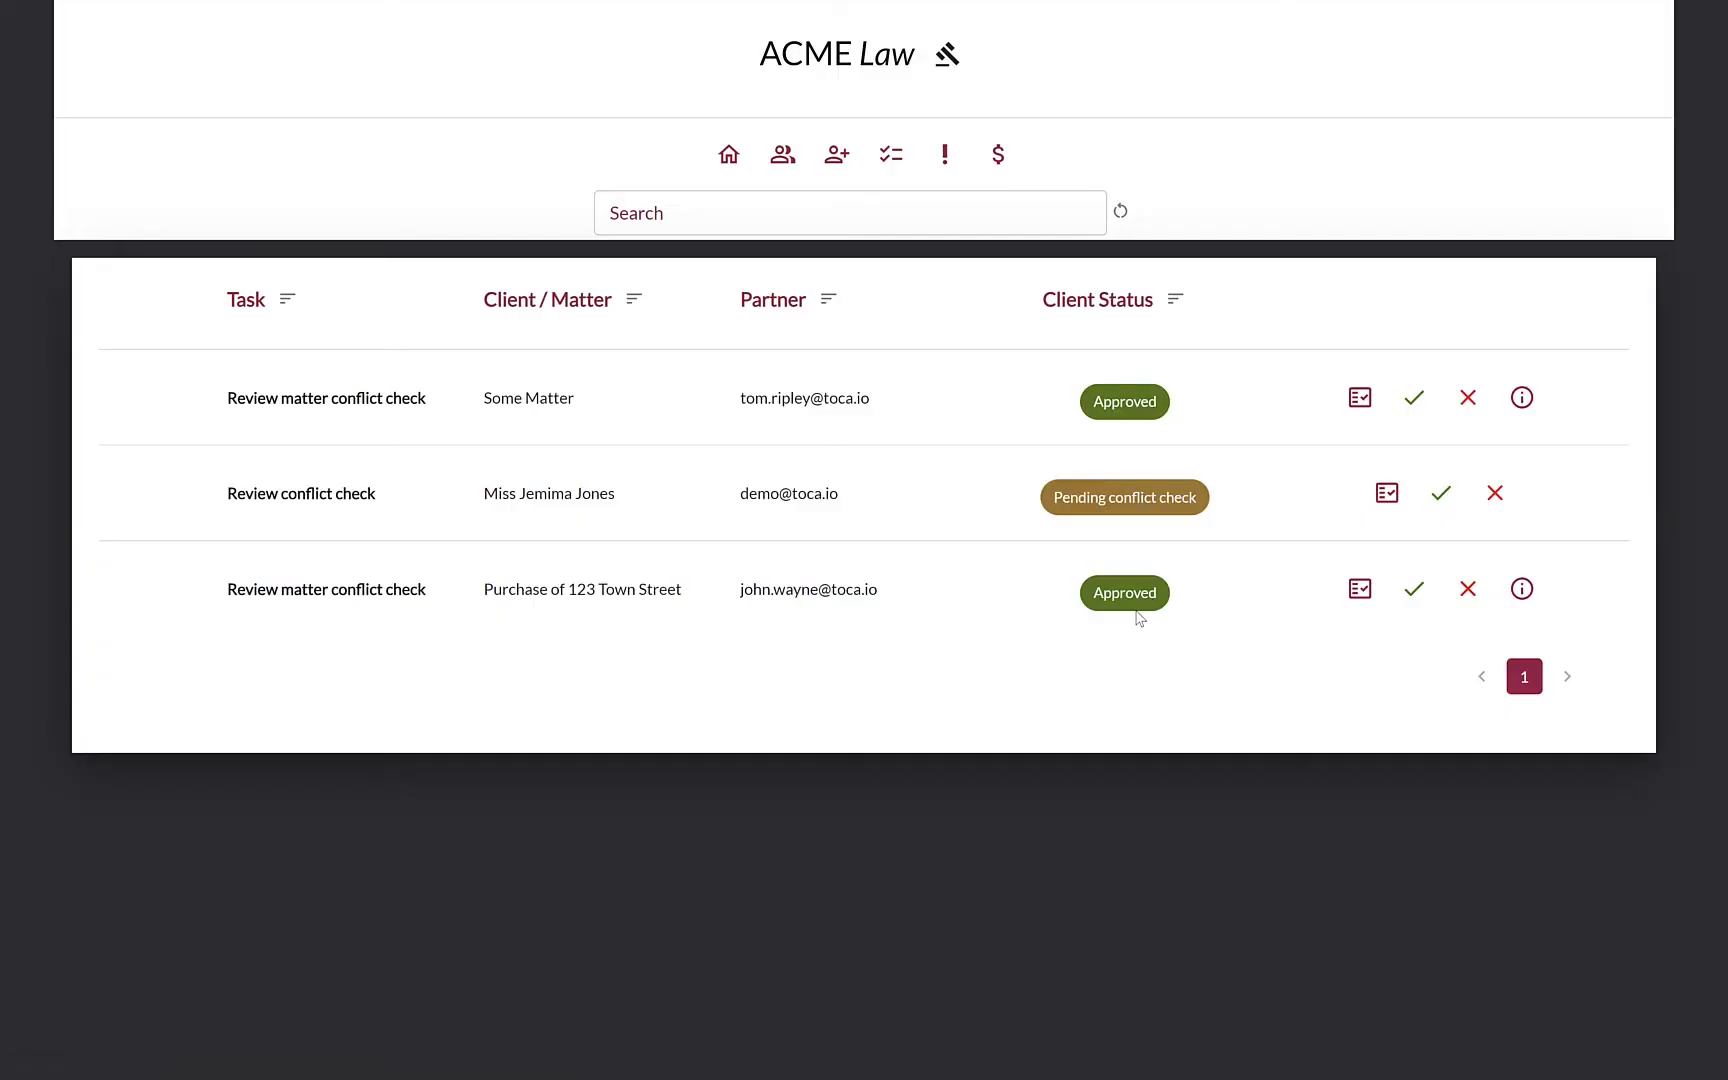
# On page 2 of the client list, check the new client's Approved status and Quill client code
pyautogui.click(786, 166)
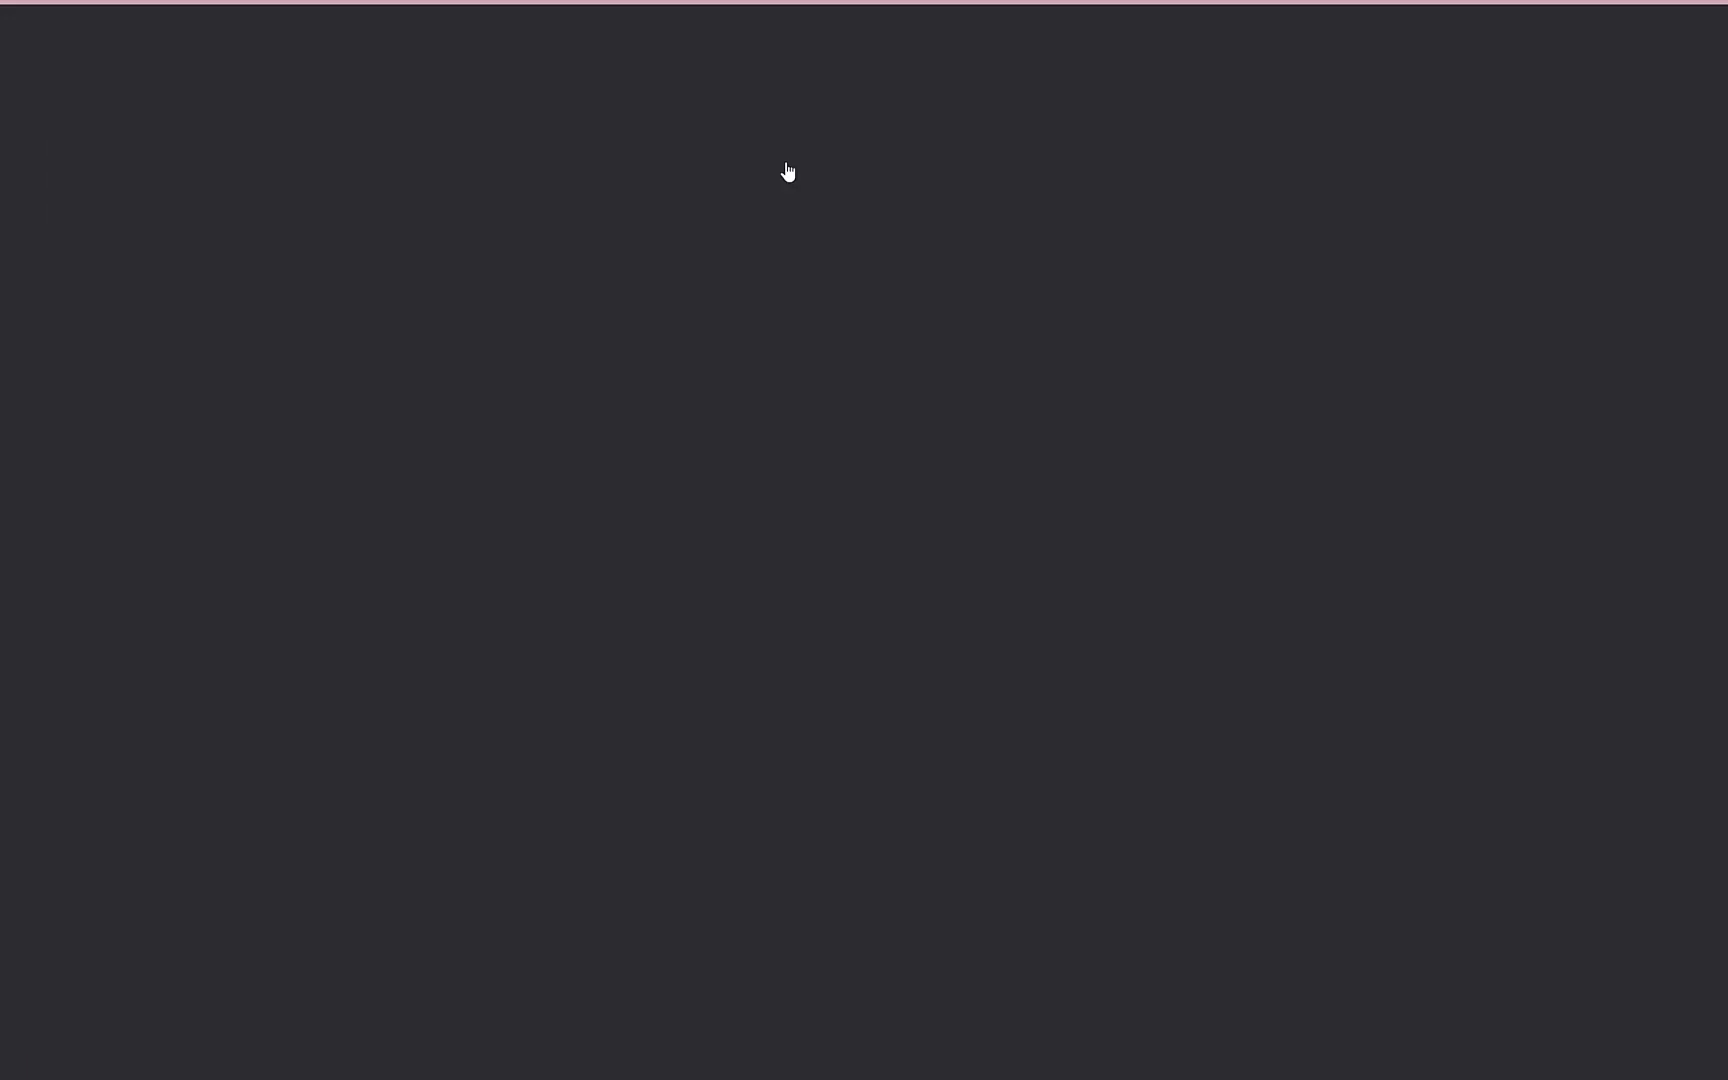
pyautogui.scroll(-4, 1160, 617)
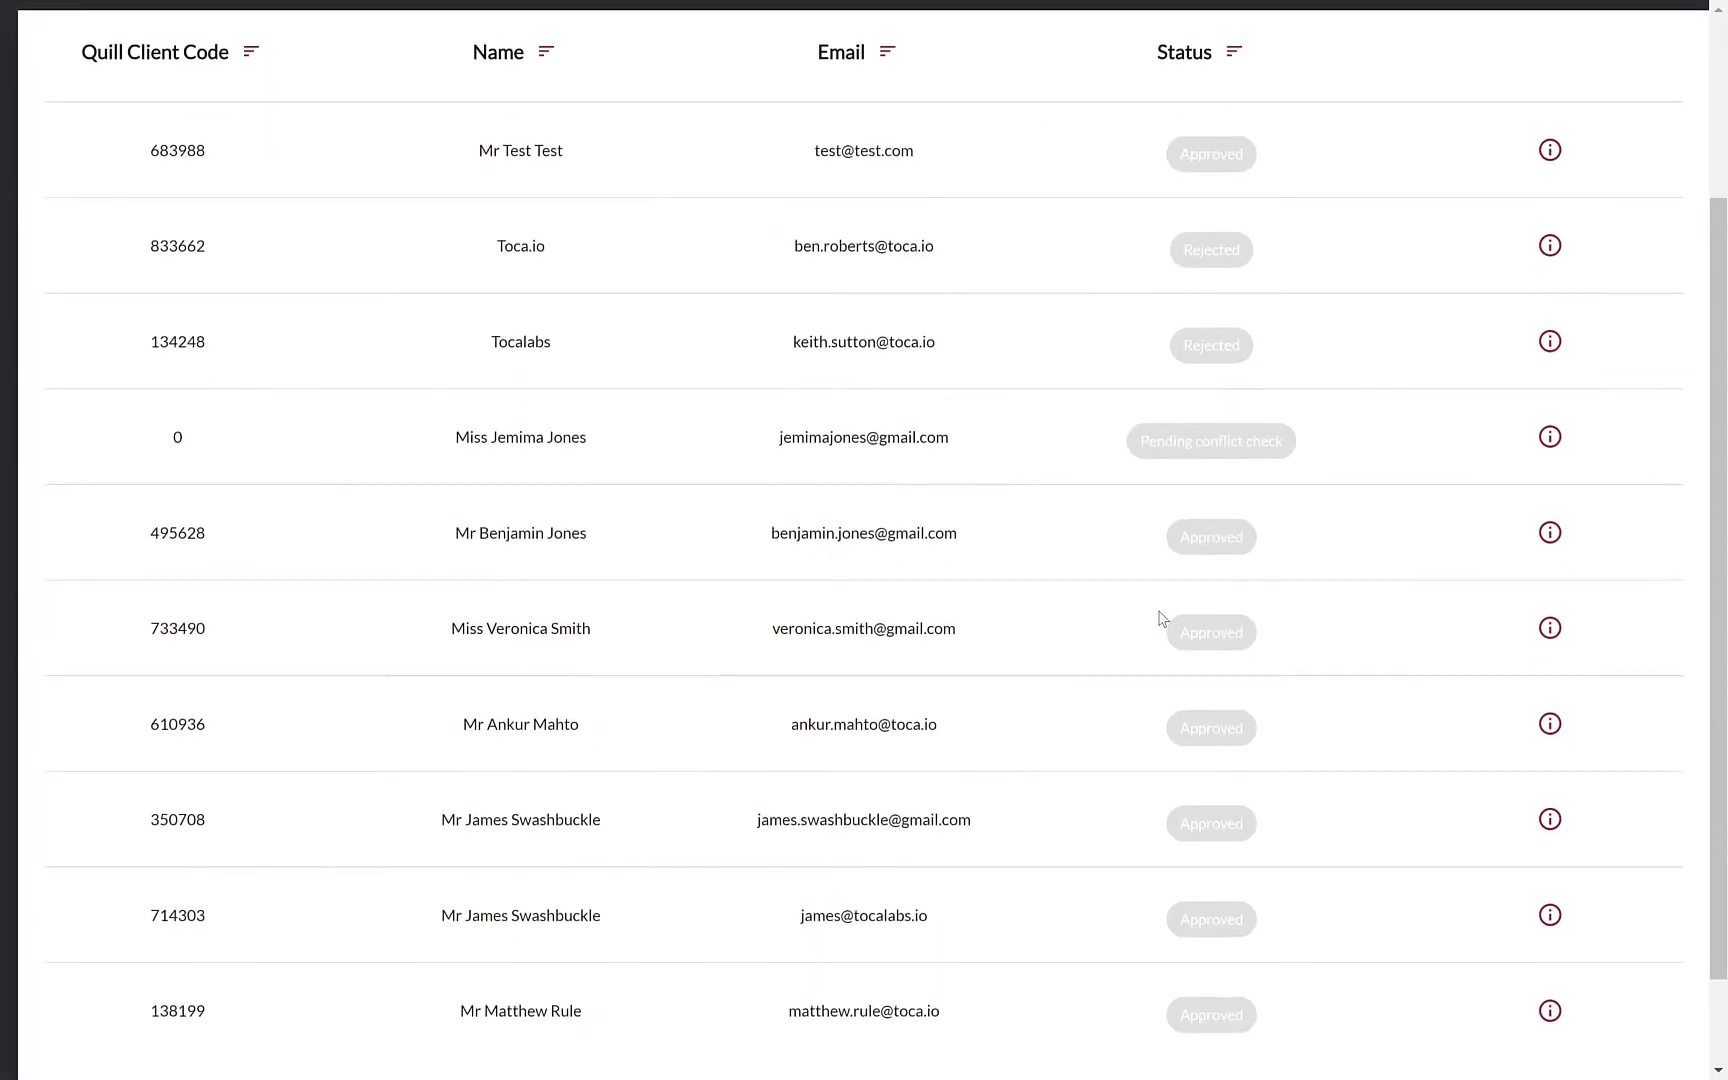
pyautogui.click(1584, 987)
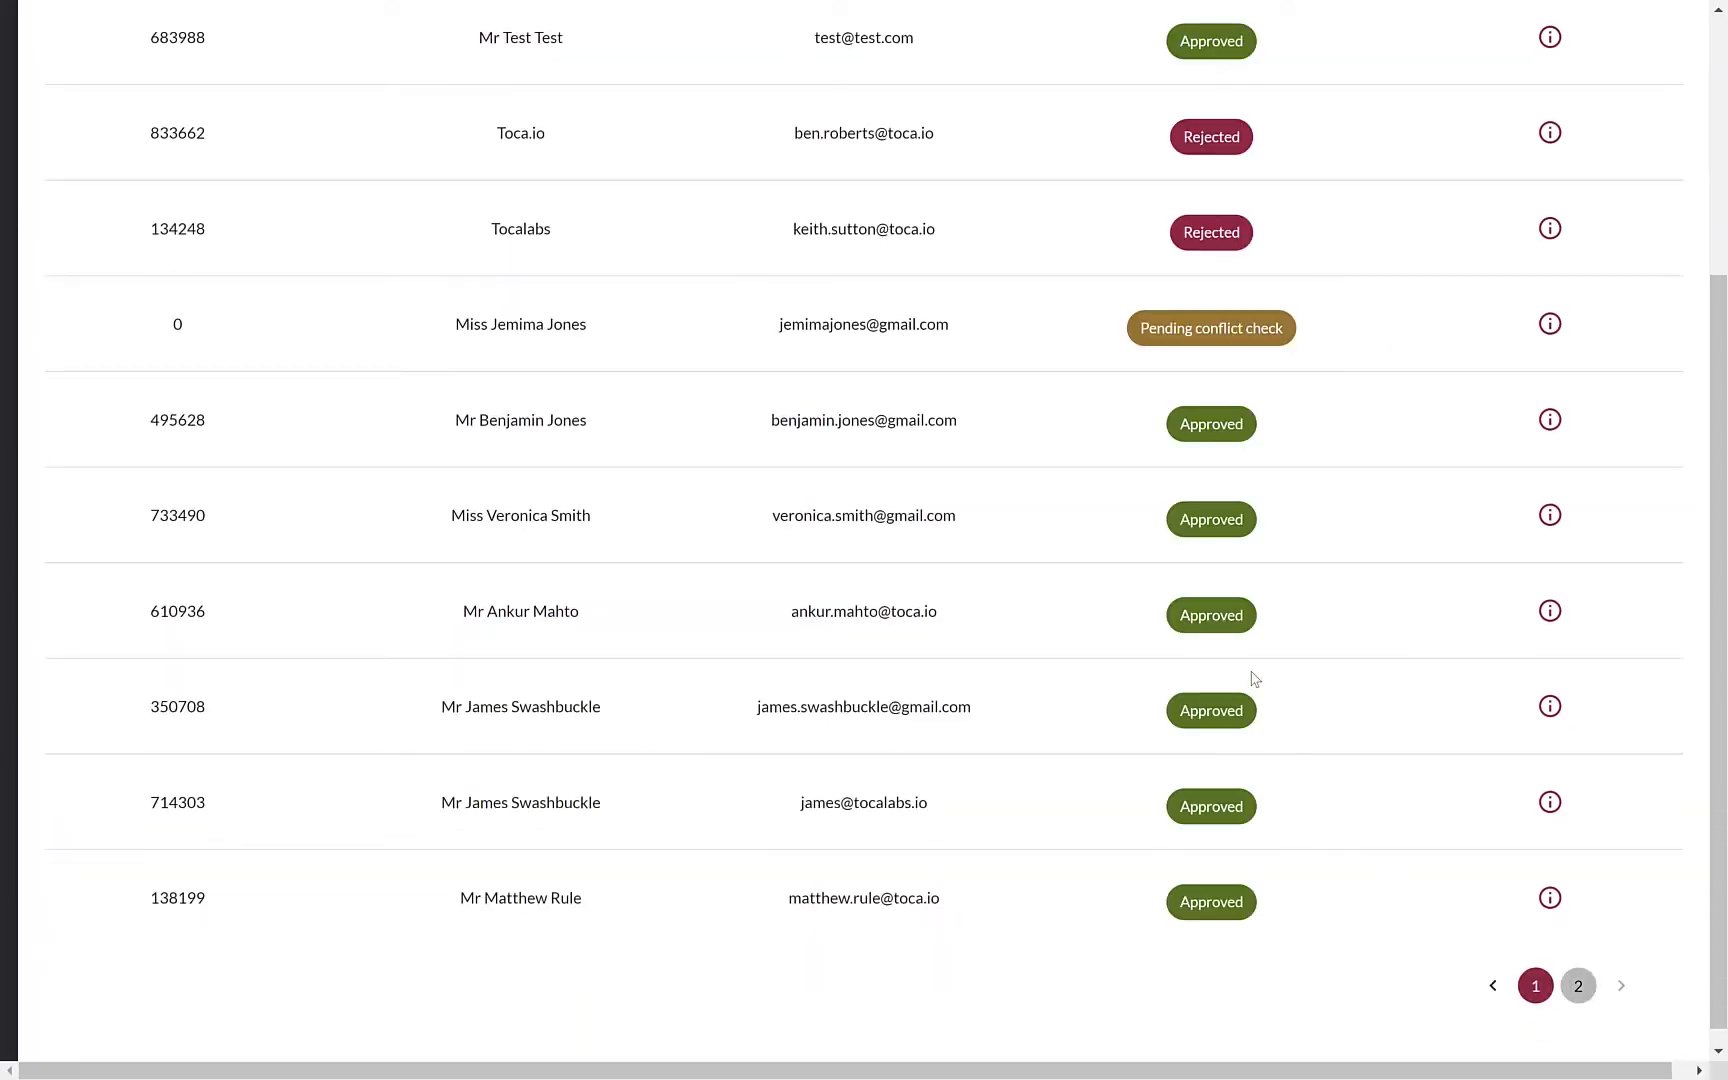
pyautogui.moveTo(1160, 684); pyautogui.dragTo(1249, 694)
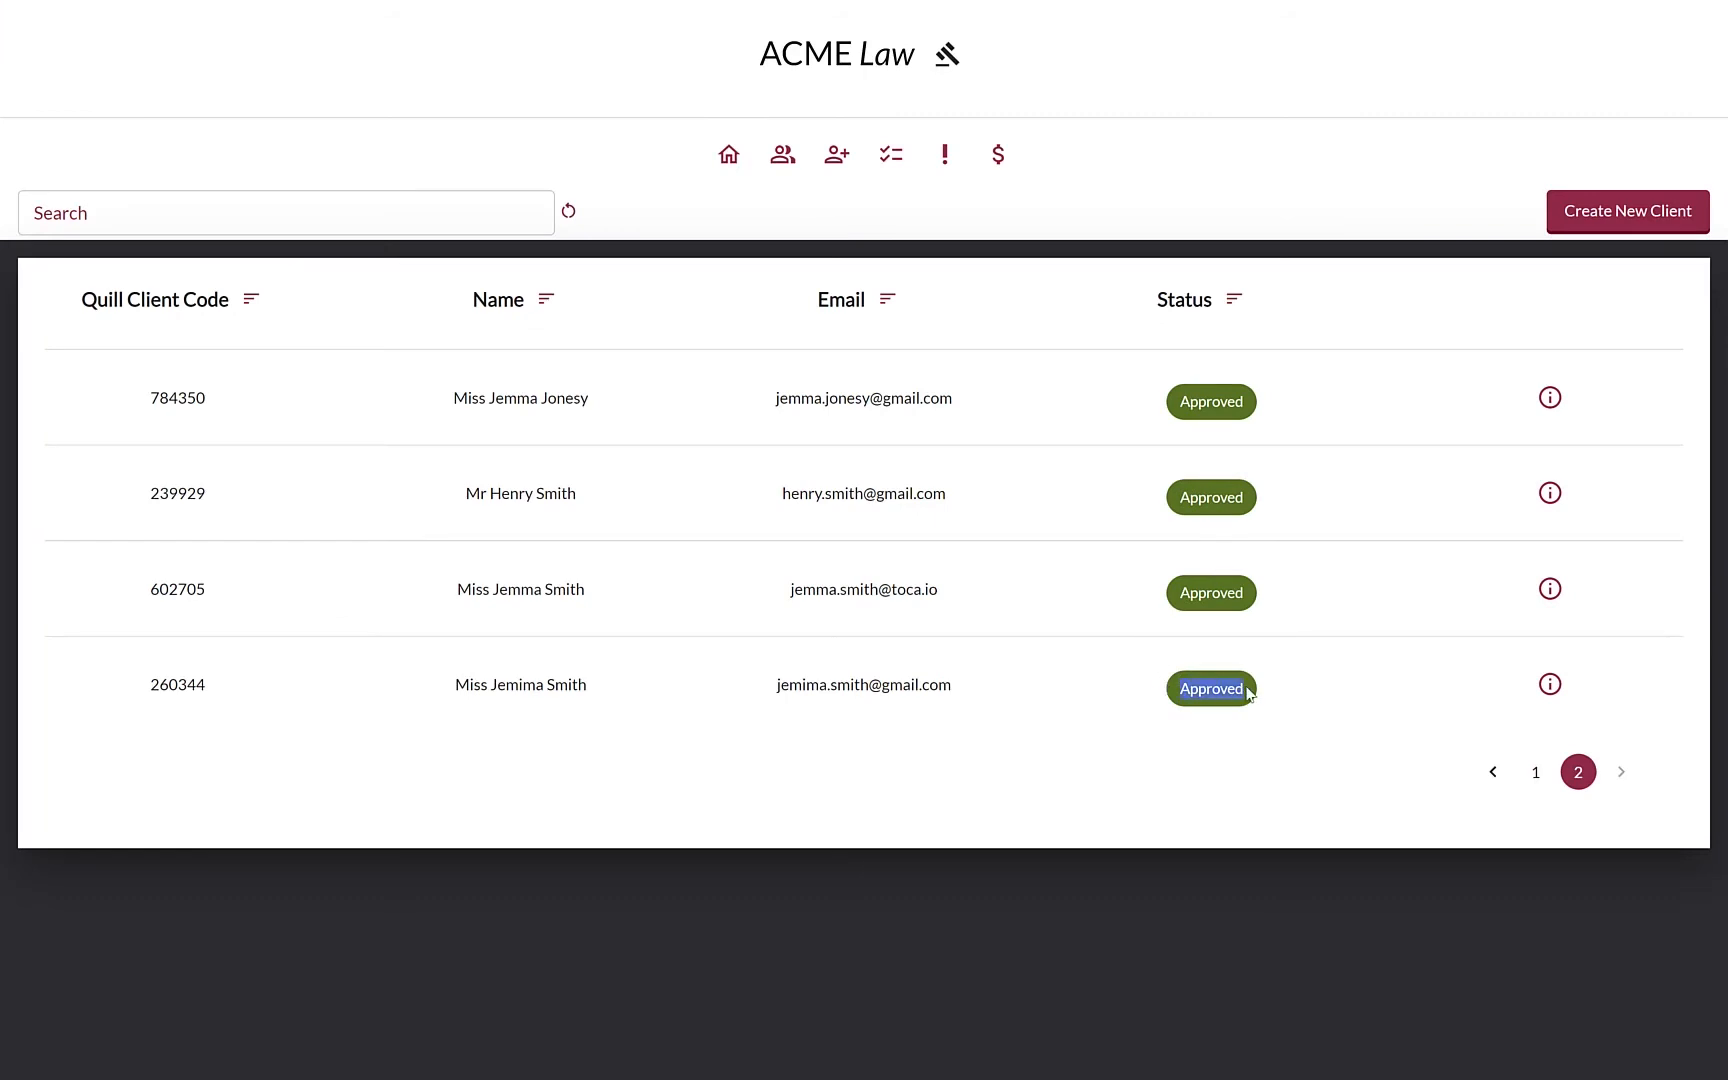
pyautogui.rightClick(1247, 690)
pyautogui.click(583, 647)
pyautogui.doubleClick(170, 684)
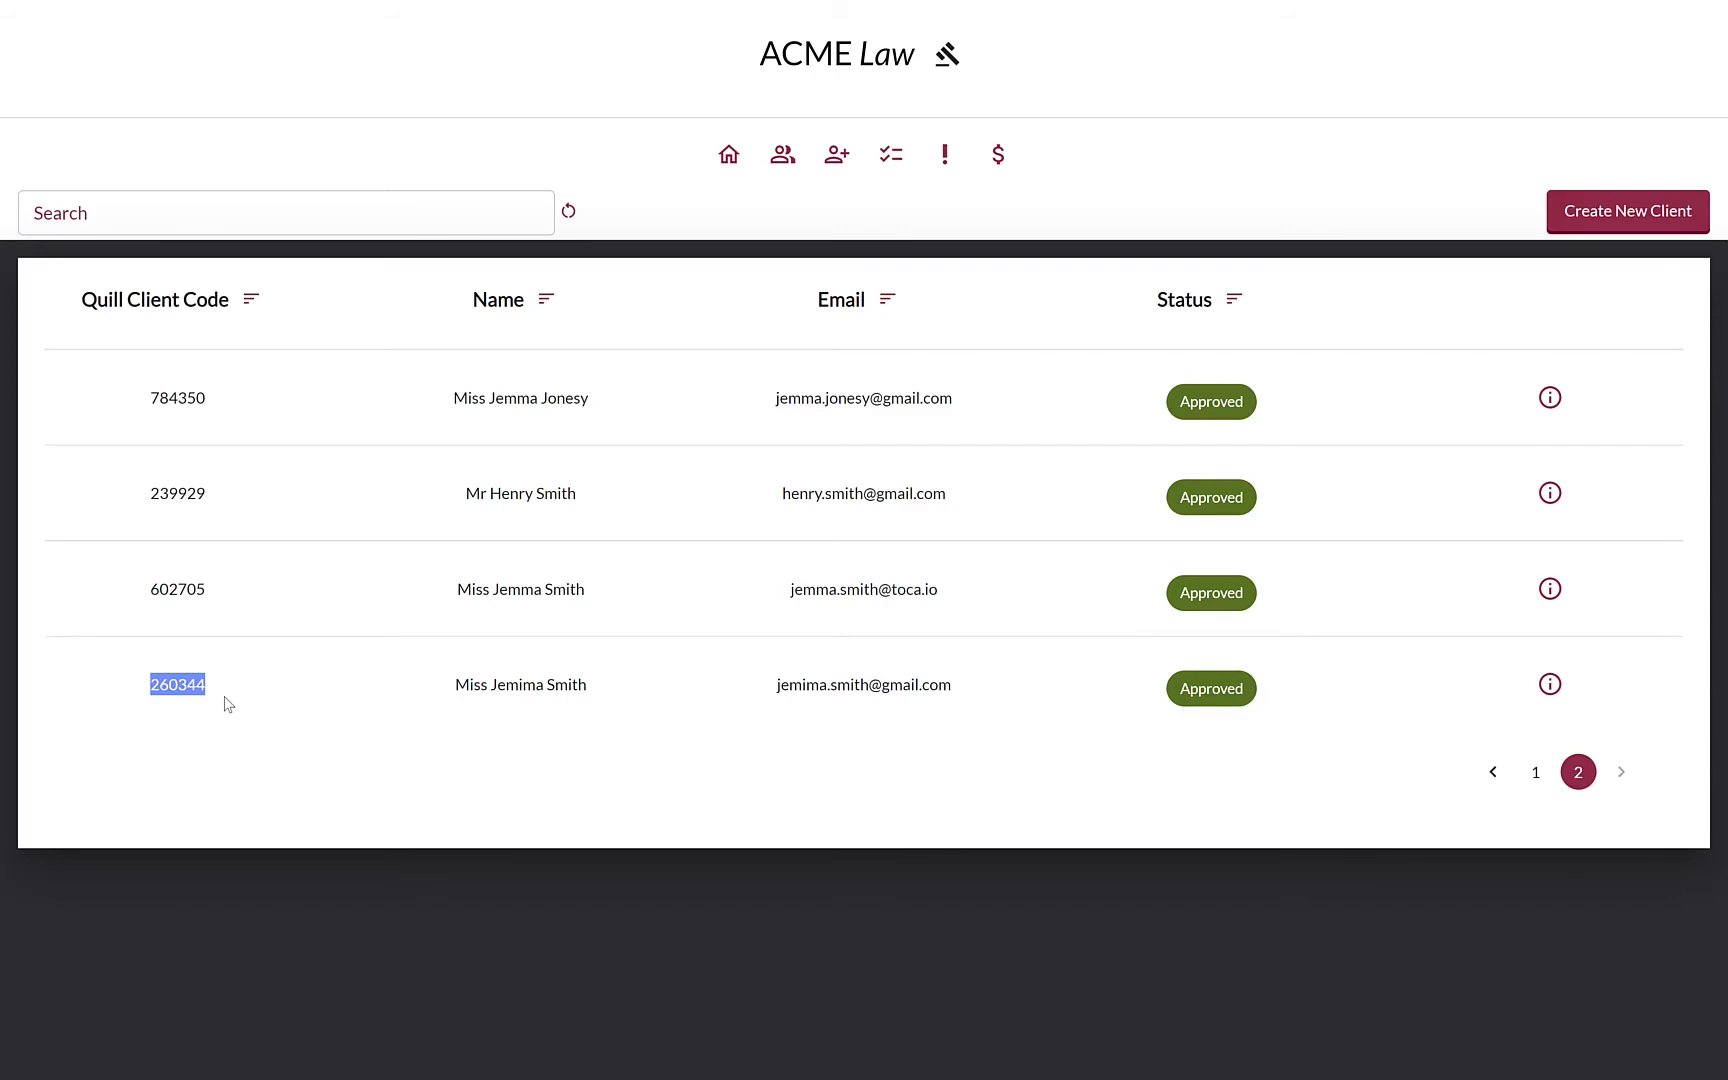
pyautogui.click(228, 704)
# Open the new client's details page showing Normal risk level
pyautogui.click(1549, 686)
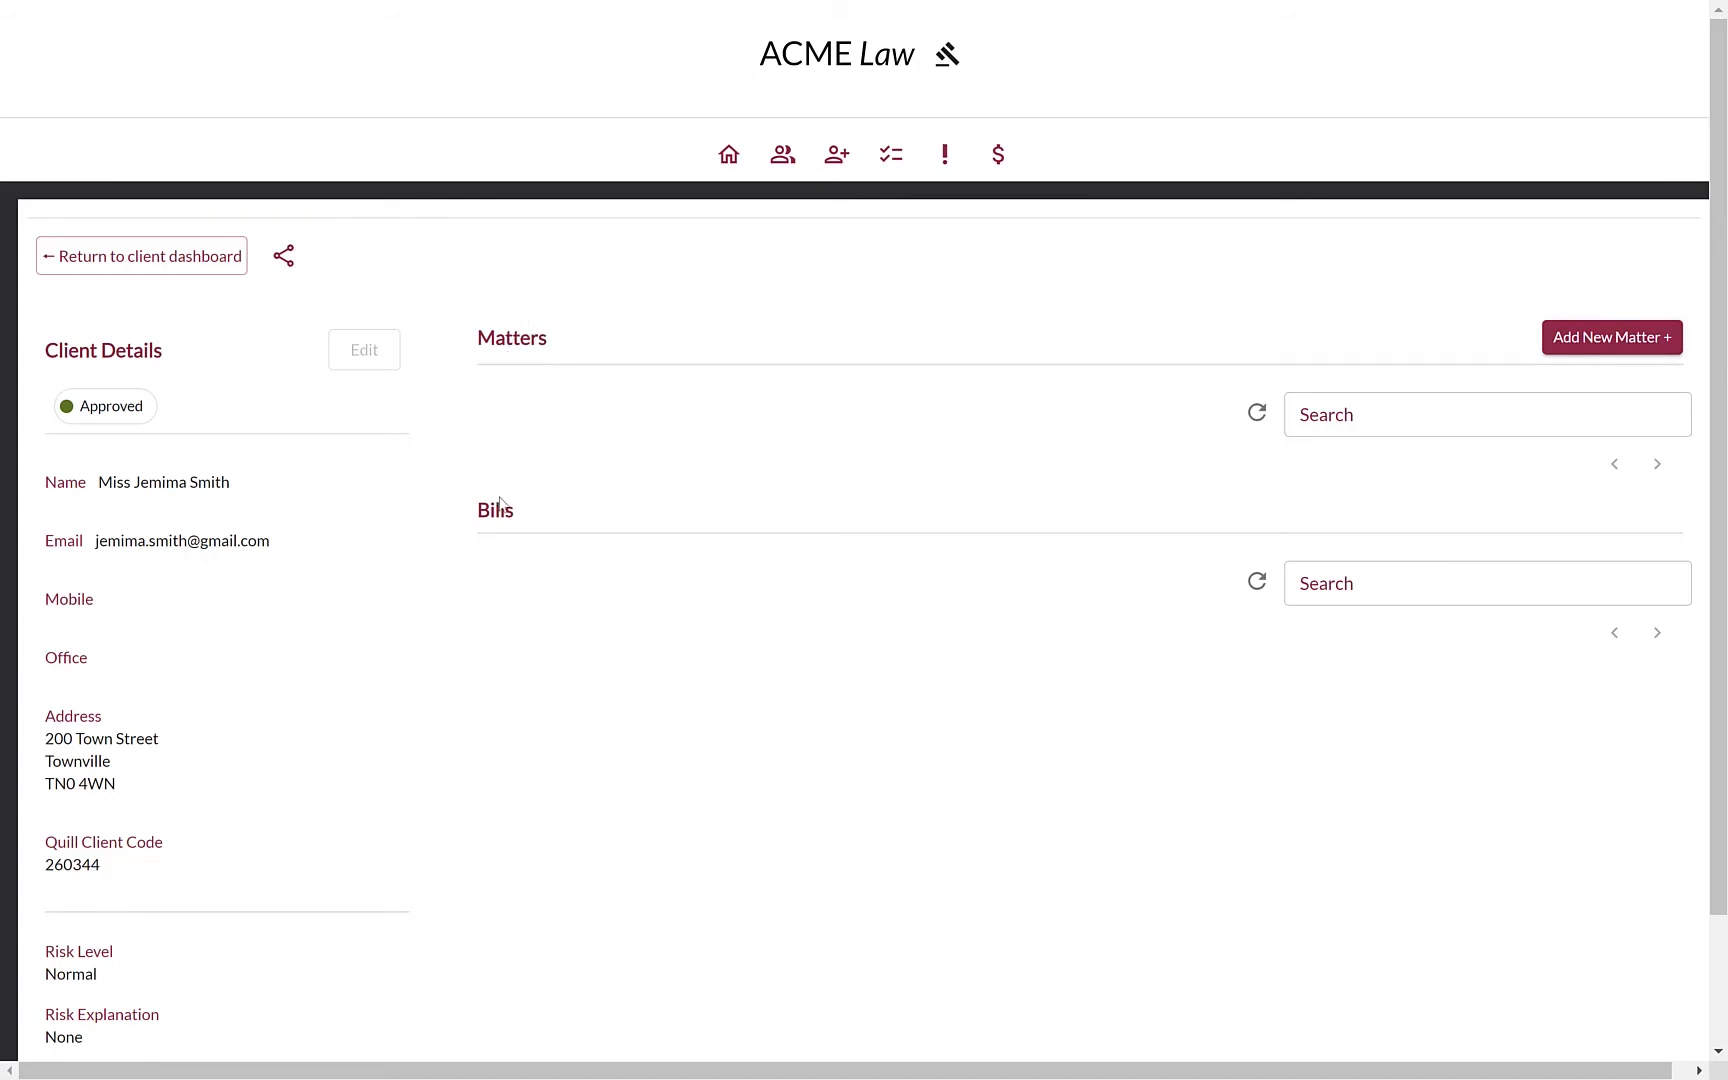
pyautogui.scroll(-1, 511, 514)
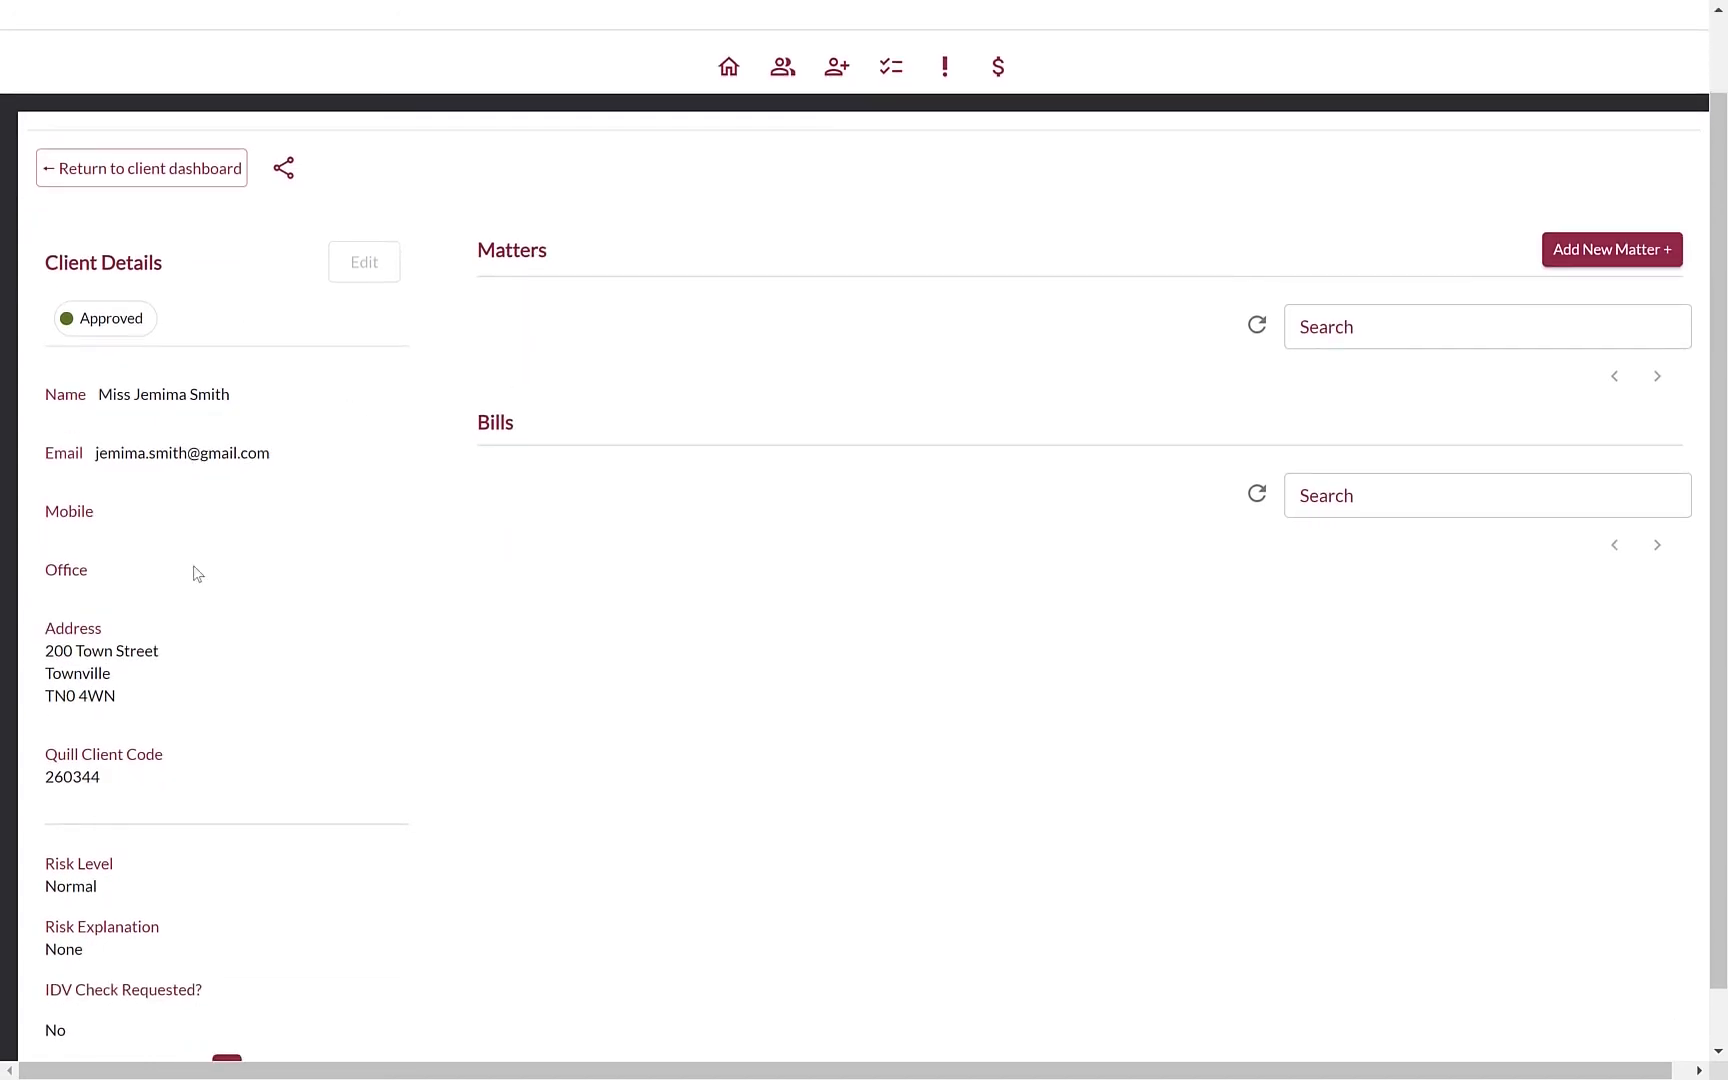
pyautogui.scroll(1, 940, 402)
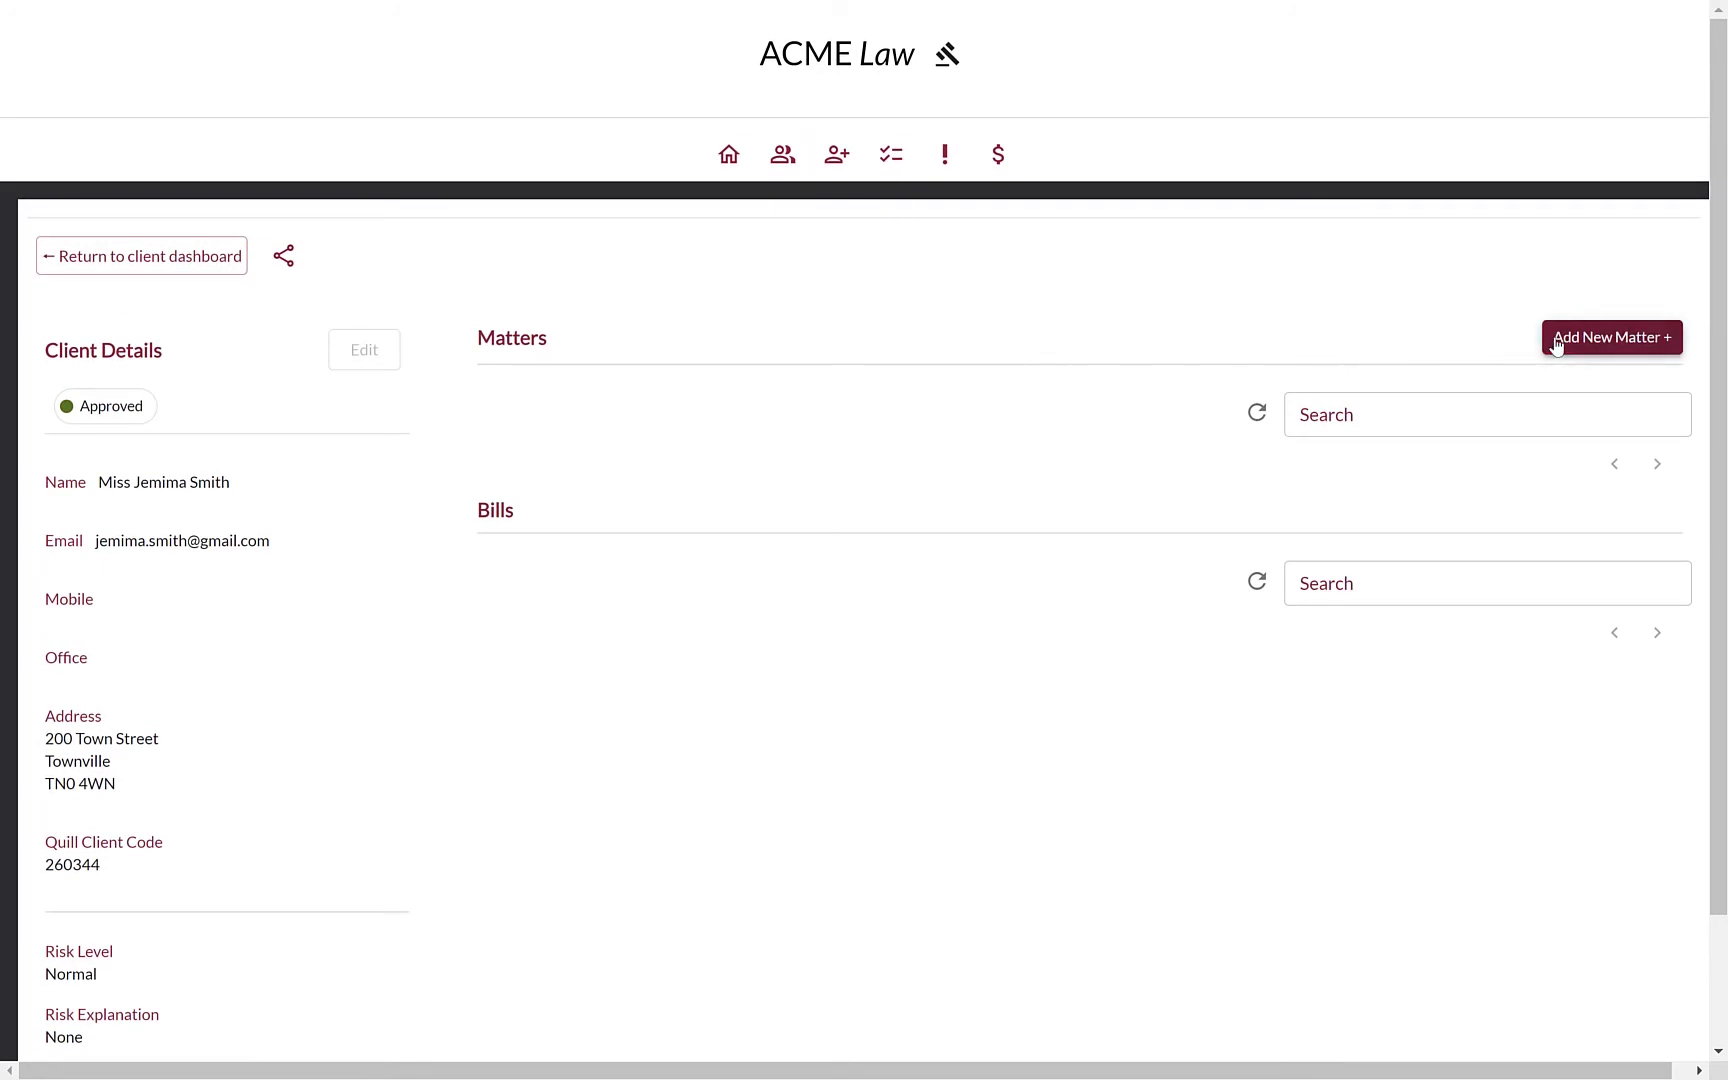
# Start the Purchase of 123 New Street matter with office Leeds and case type Commercial Property Advice
pyautogui.click(1556, 341)
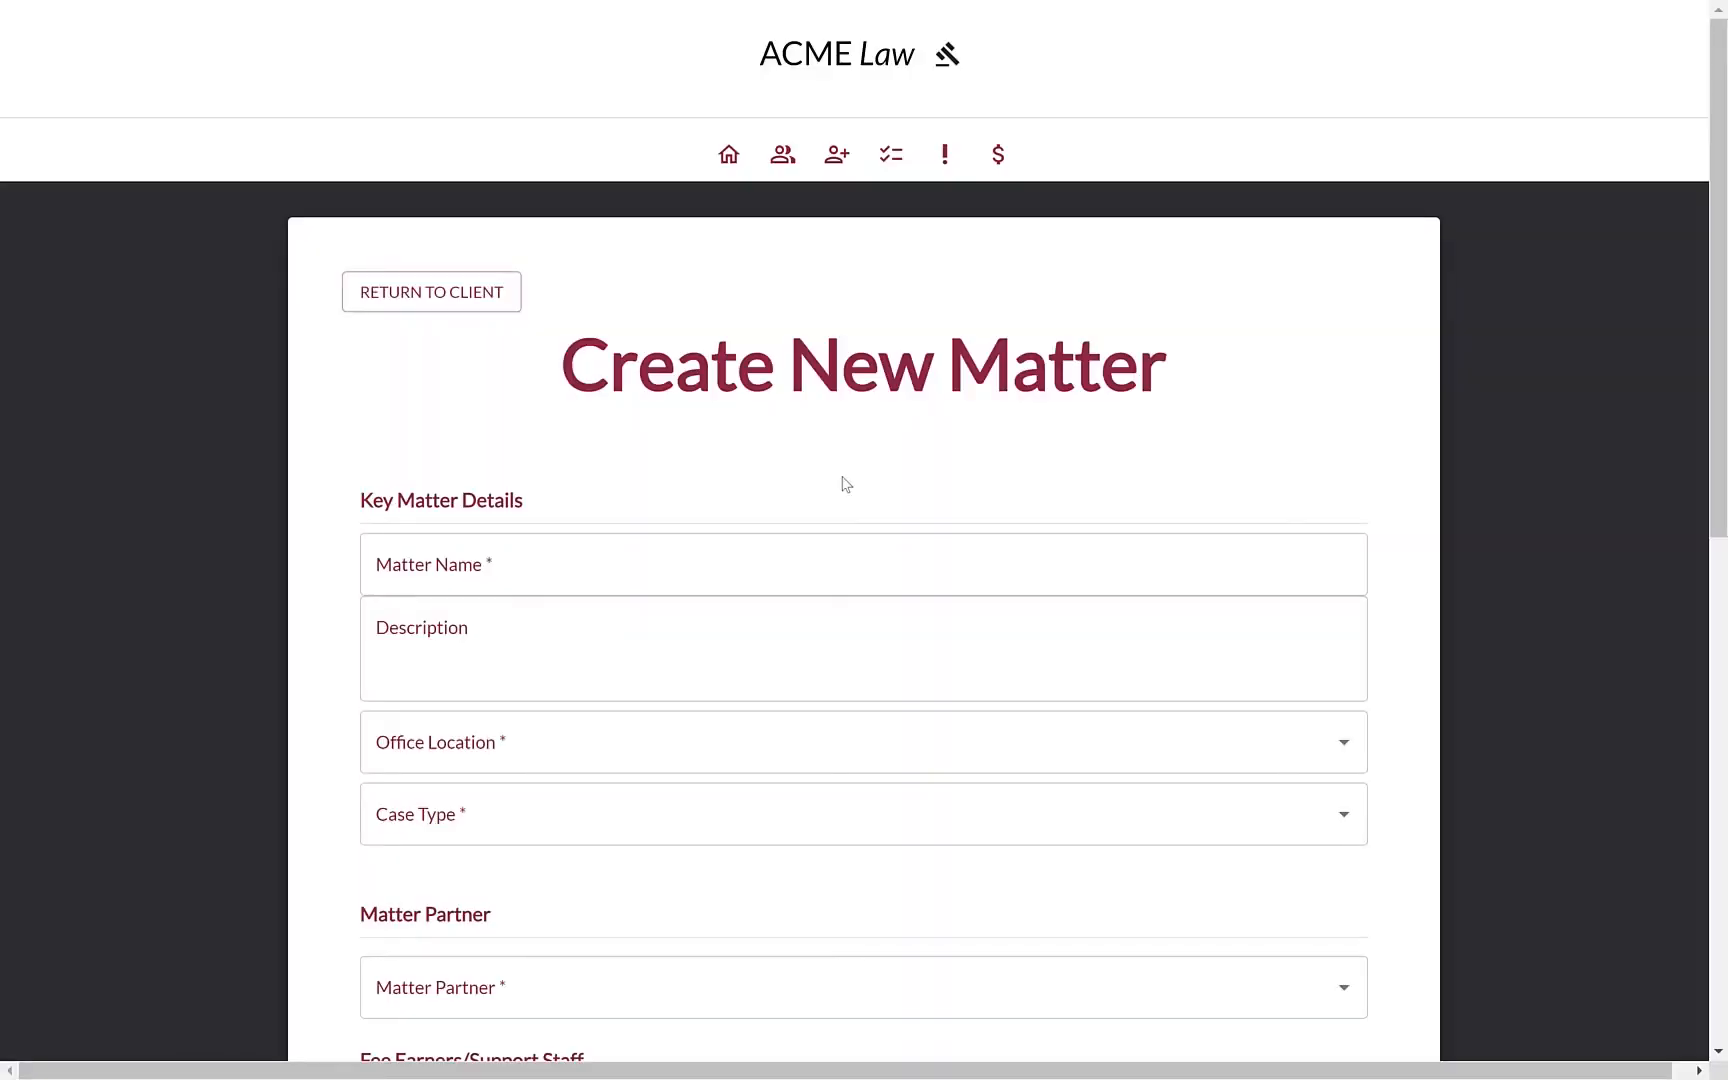
pyautogui.click(772, 567)
pyautogui.write('P')
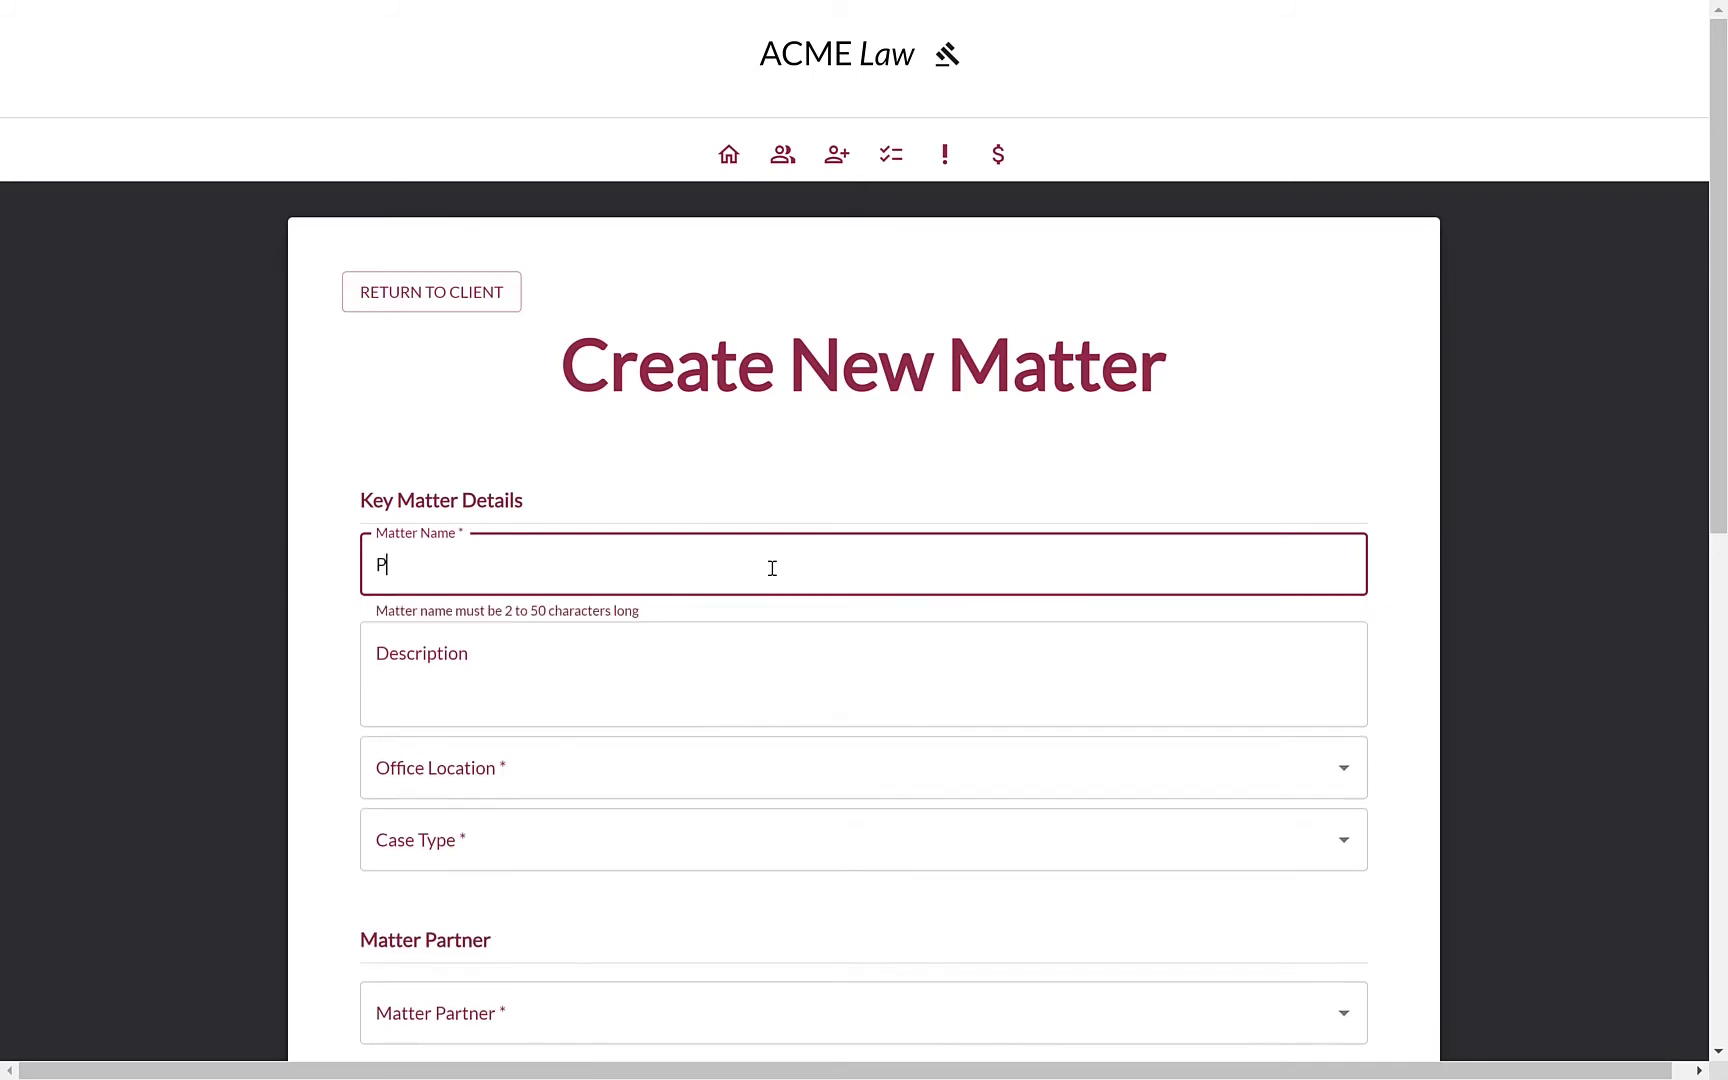
pyautogui.write('urhcahase ')
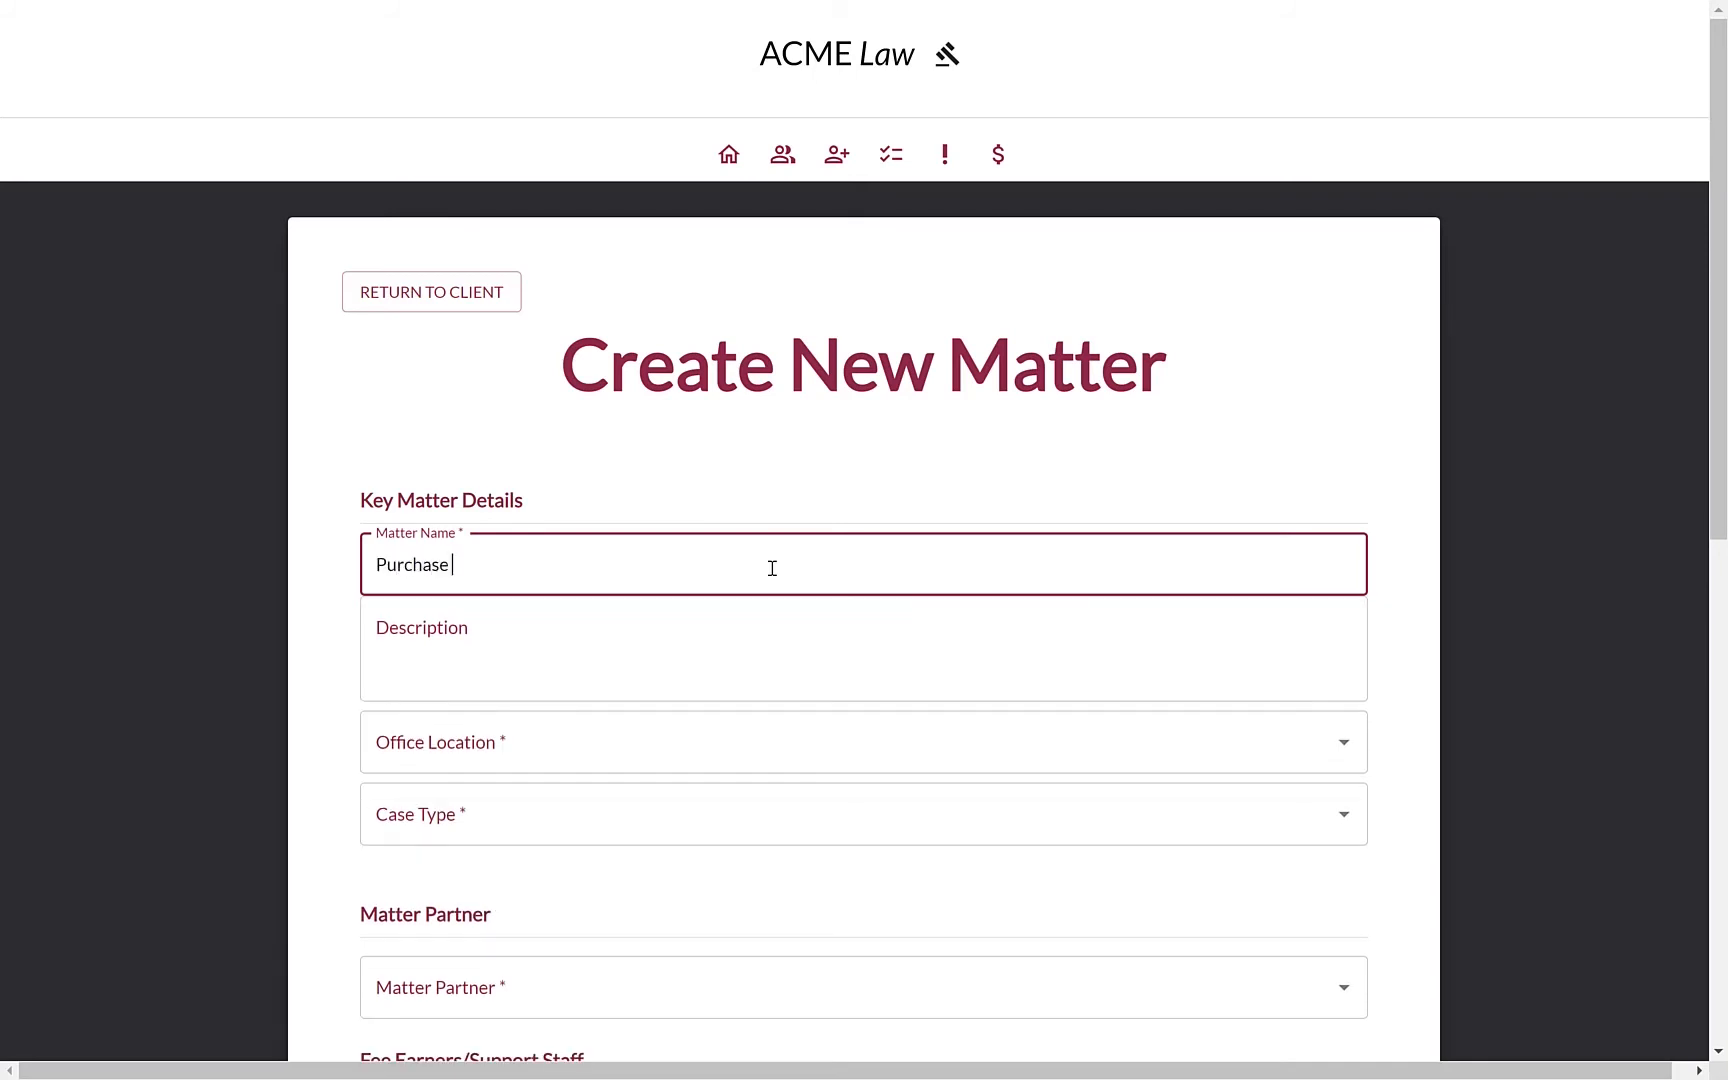
pyautogui.write('of 123 New Street')
pyautogui.scroll(-2, 745, 733)
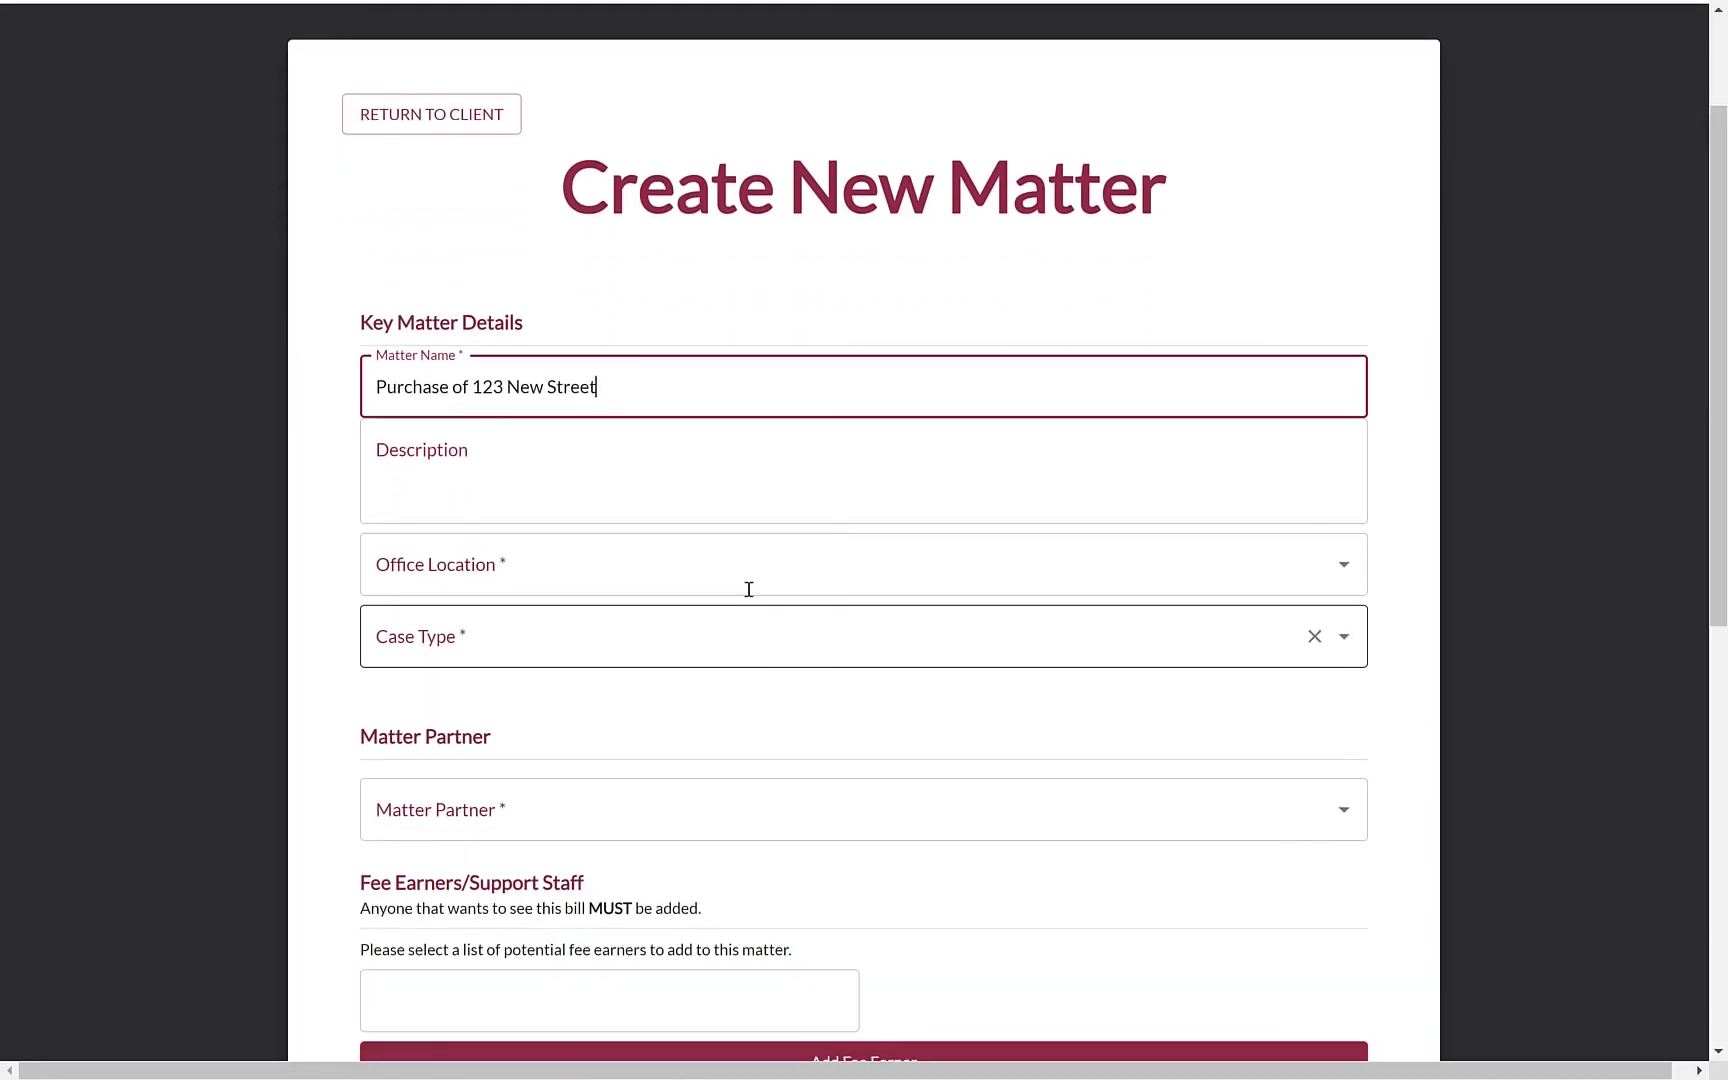
pyautogui.click(750, 577)
pyautogui.click(680, 724)
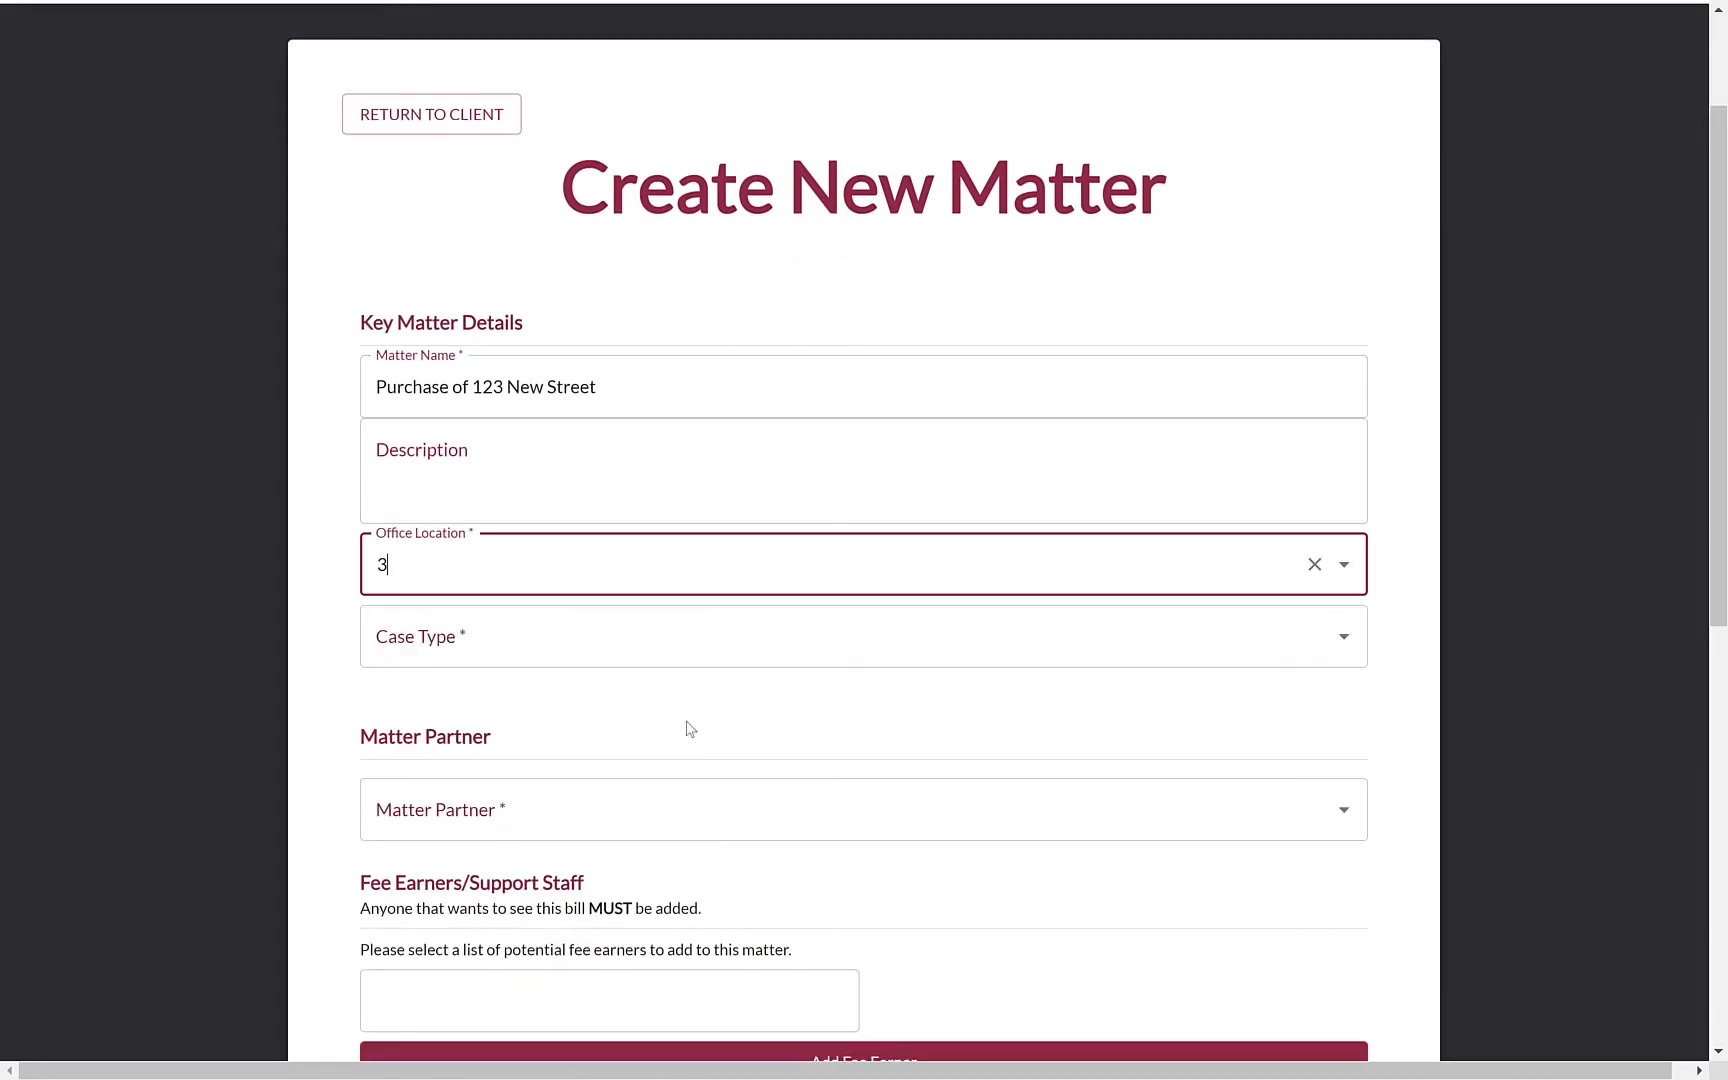
pyautogui.click(760, 682)
pyautogui.write('prop')
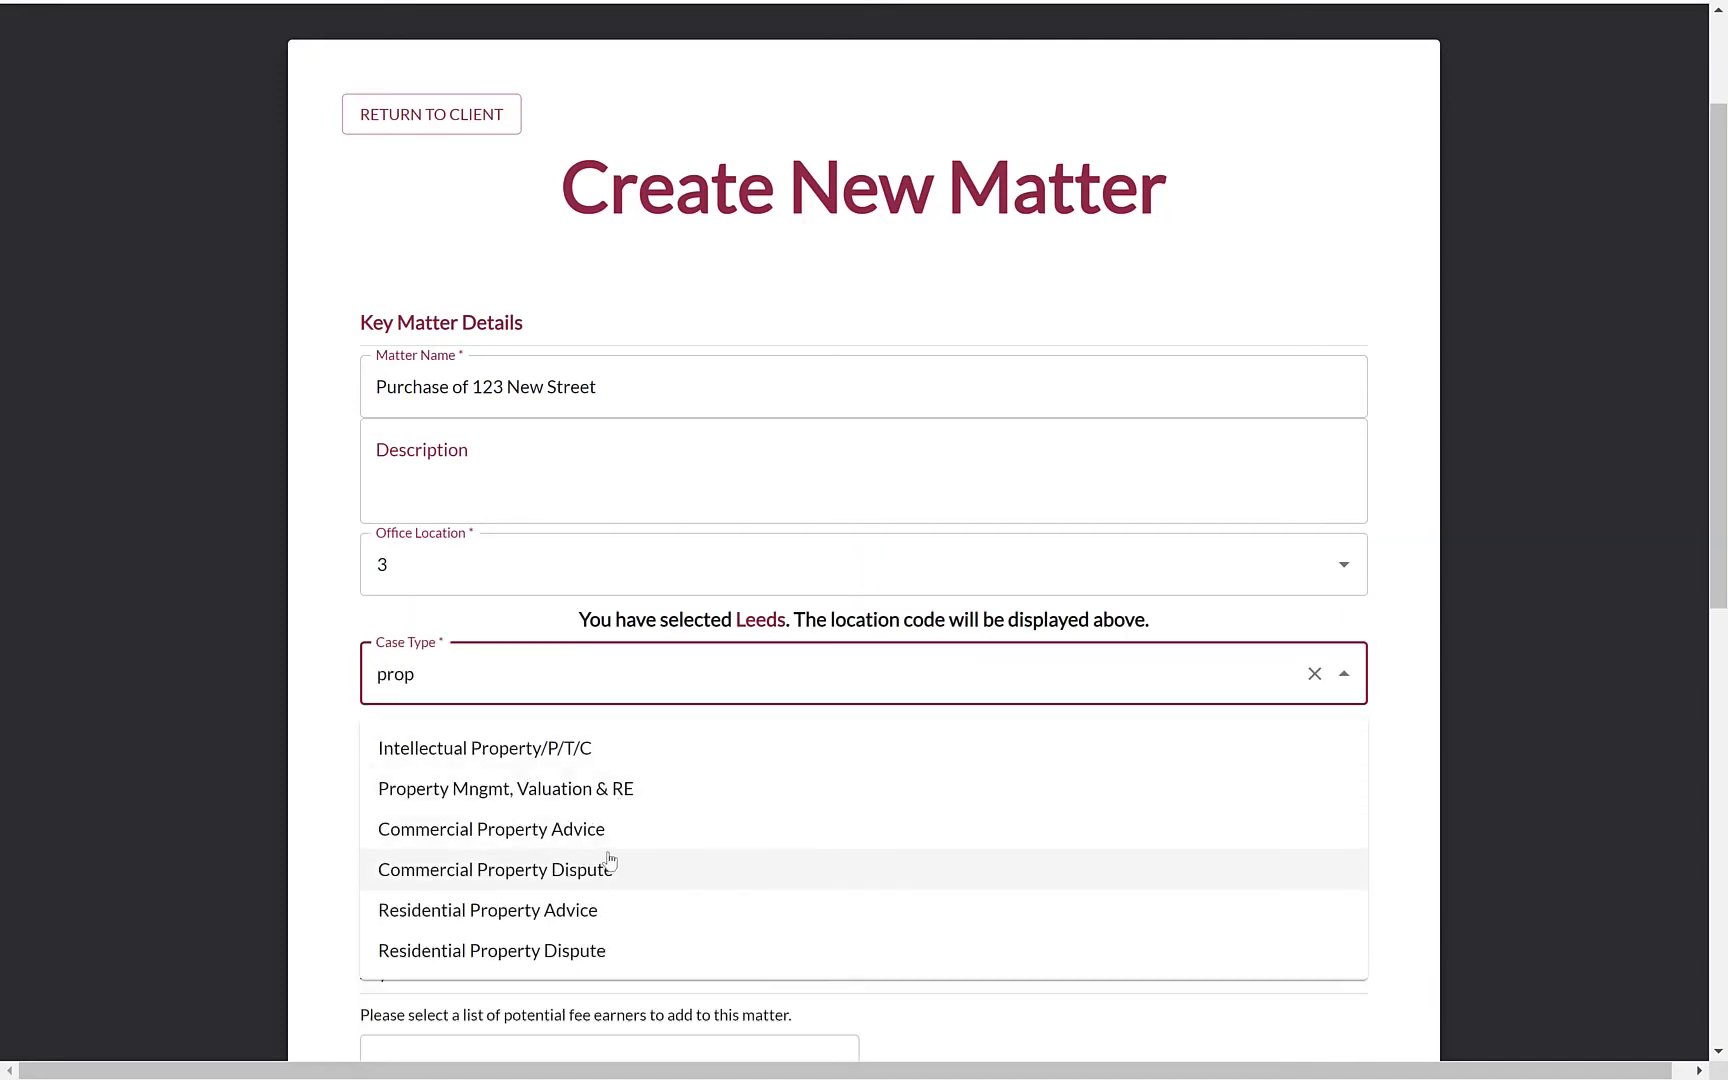
pyautogui.click(610, 848)
# Assign the first listed matter partner and add two fee earners to the matter
pyautogui.scroll(-3, 870, 864)
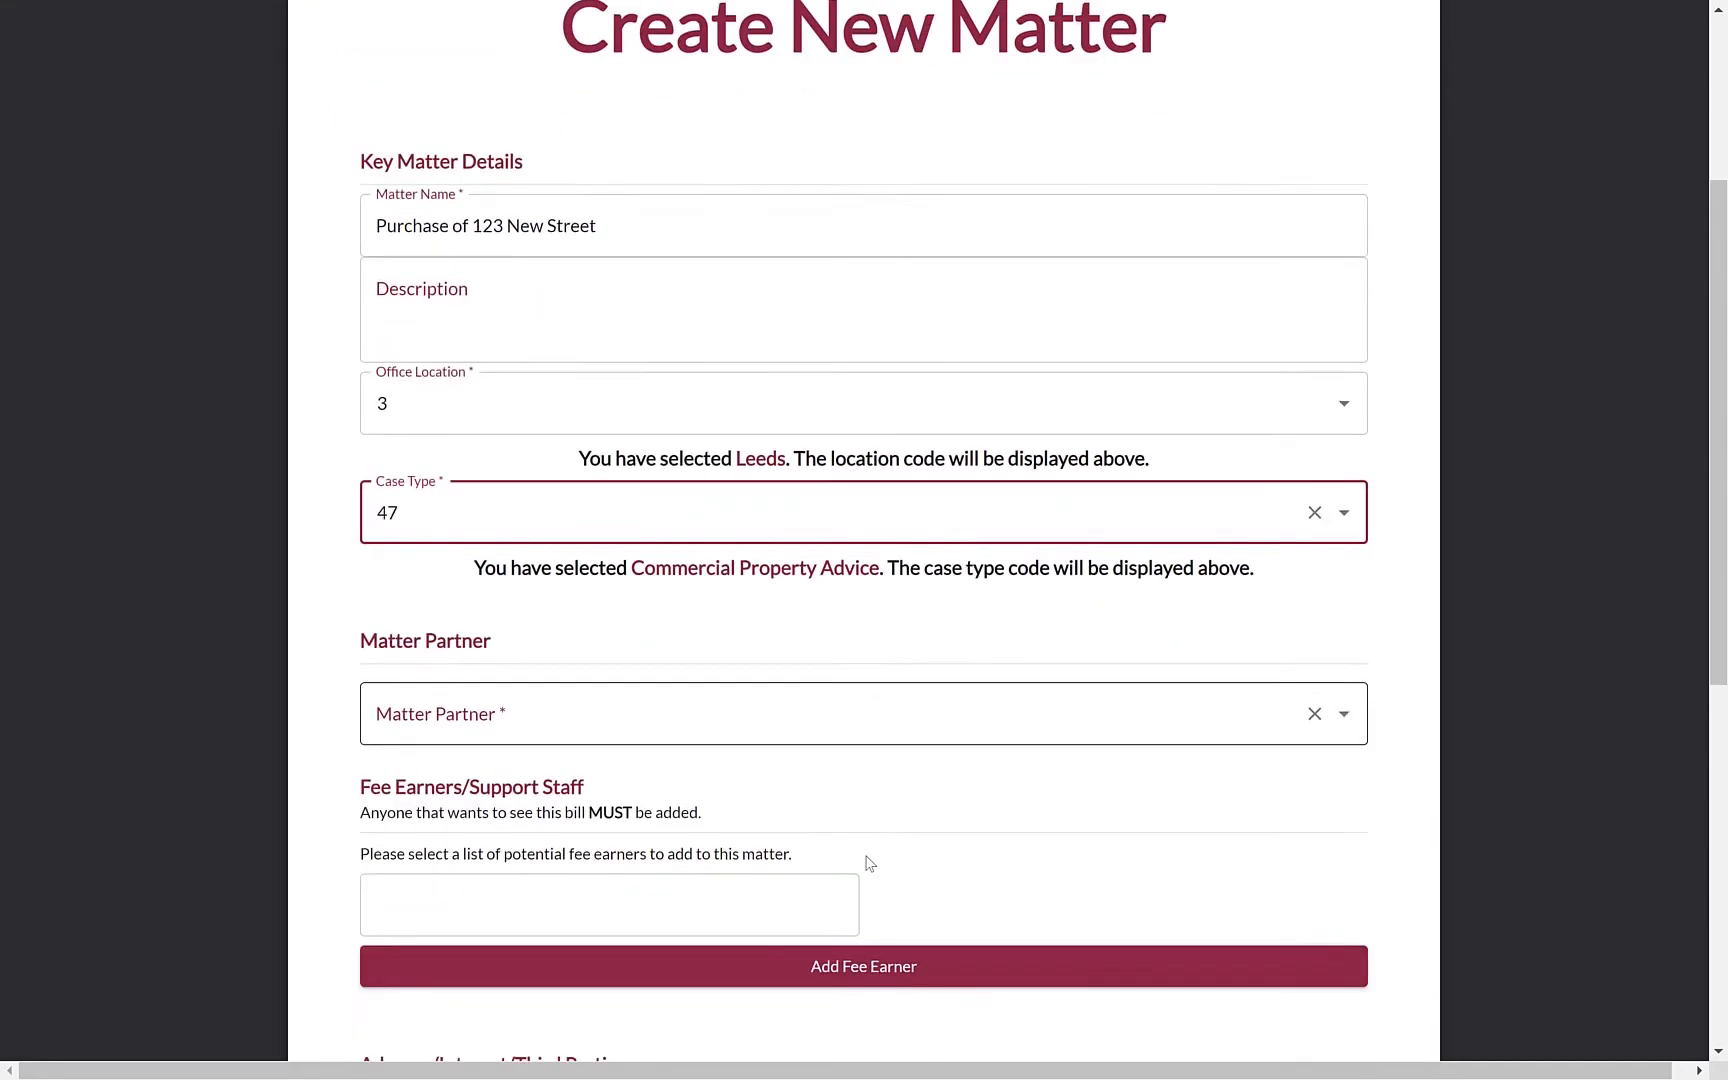
pyautogui.scroll(-1, 868, 862)
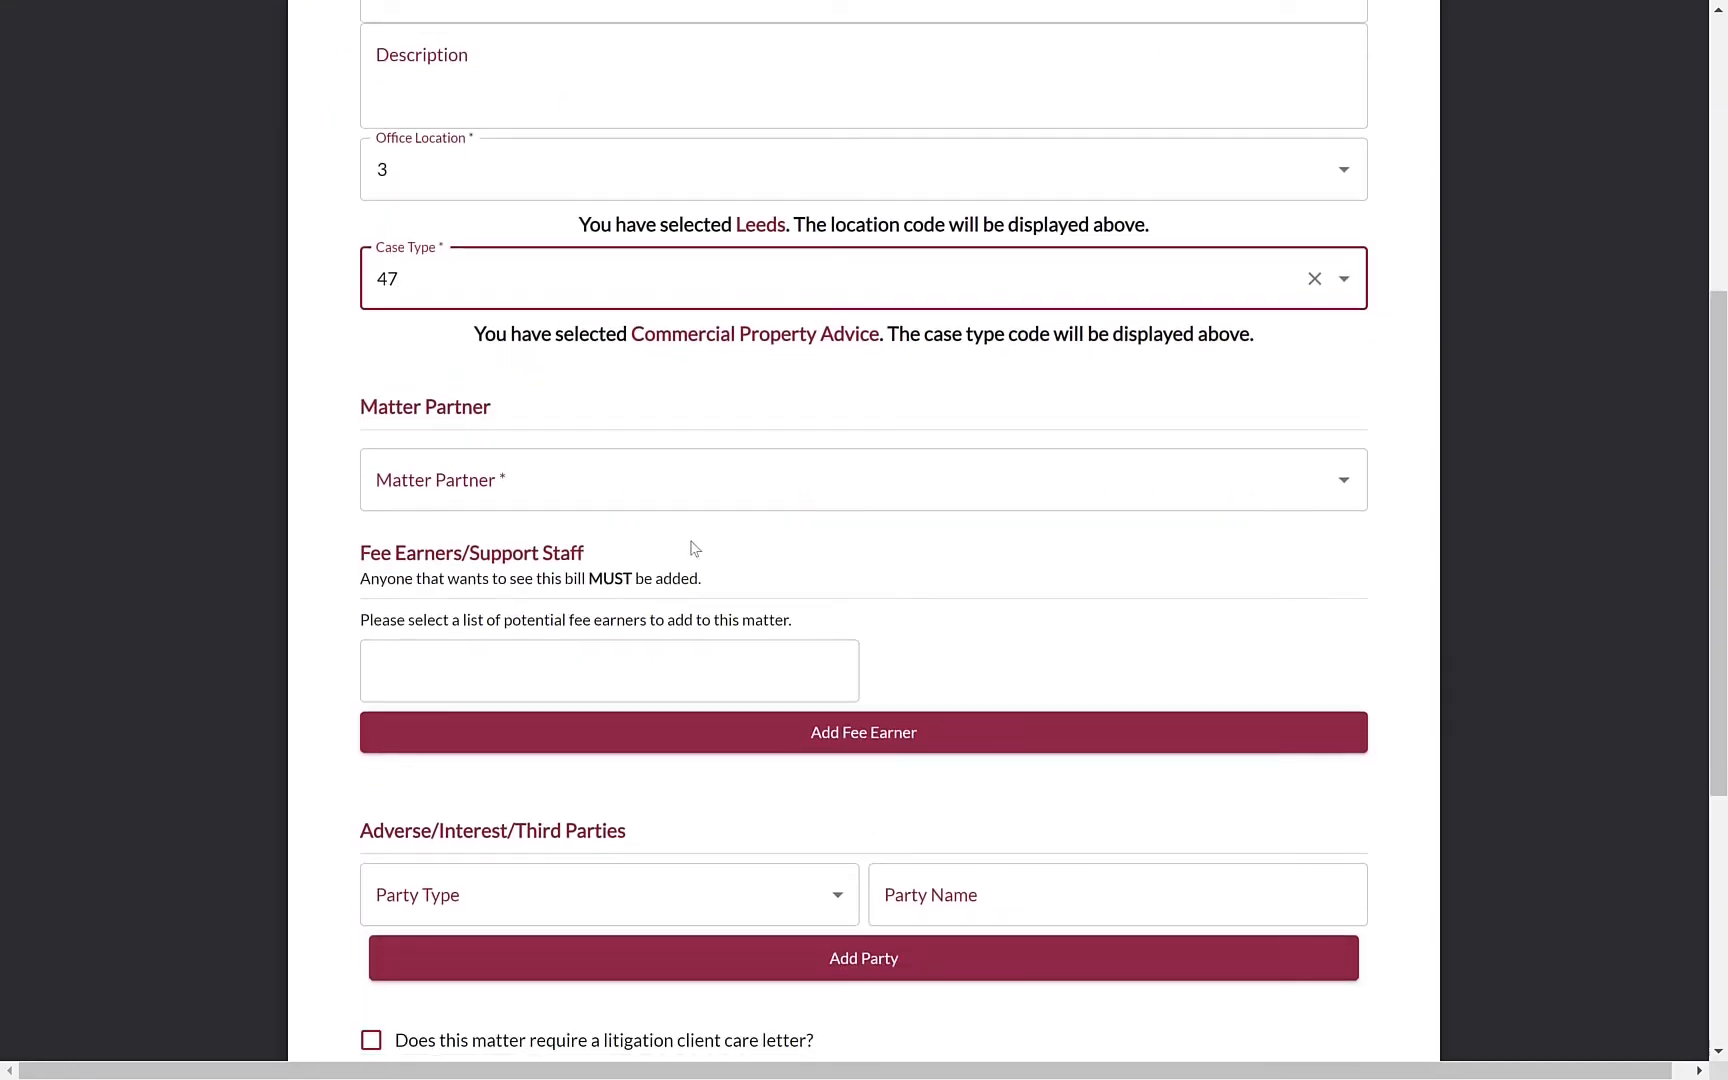
pyautogui.click(675, 466)
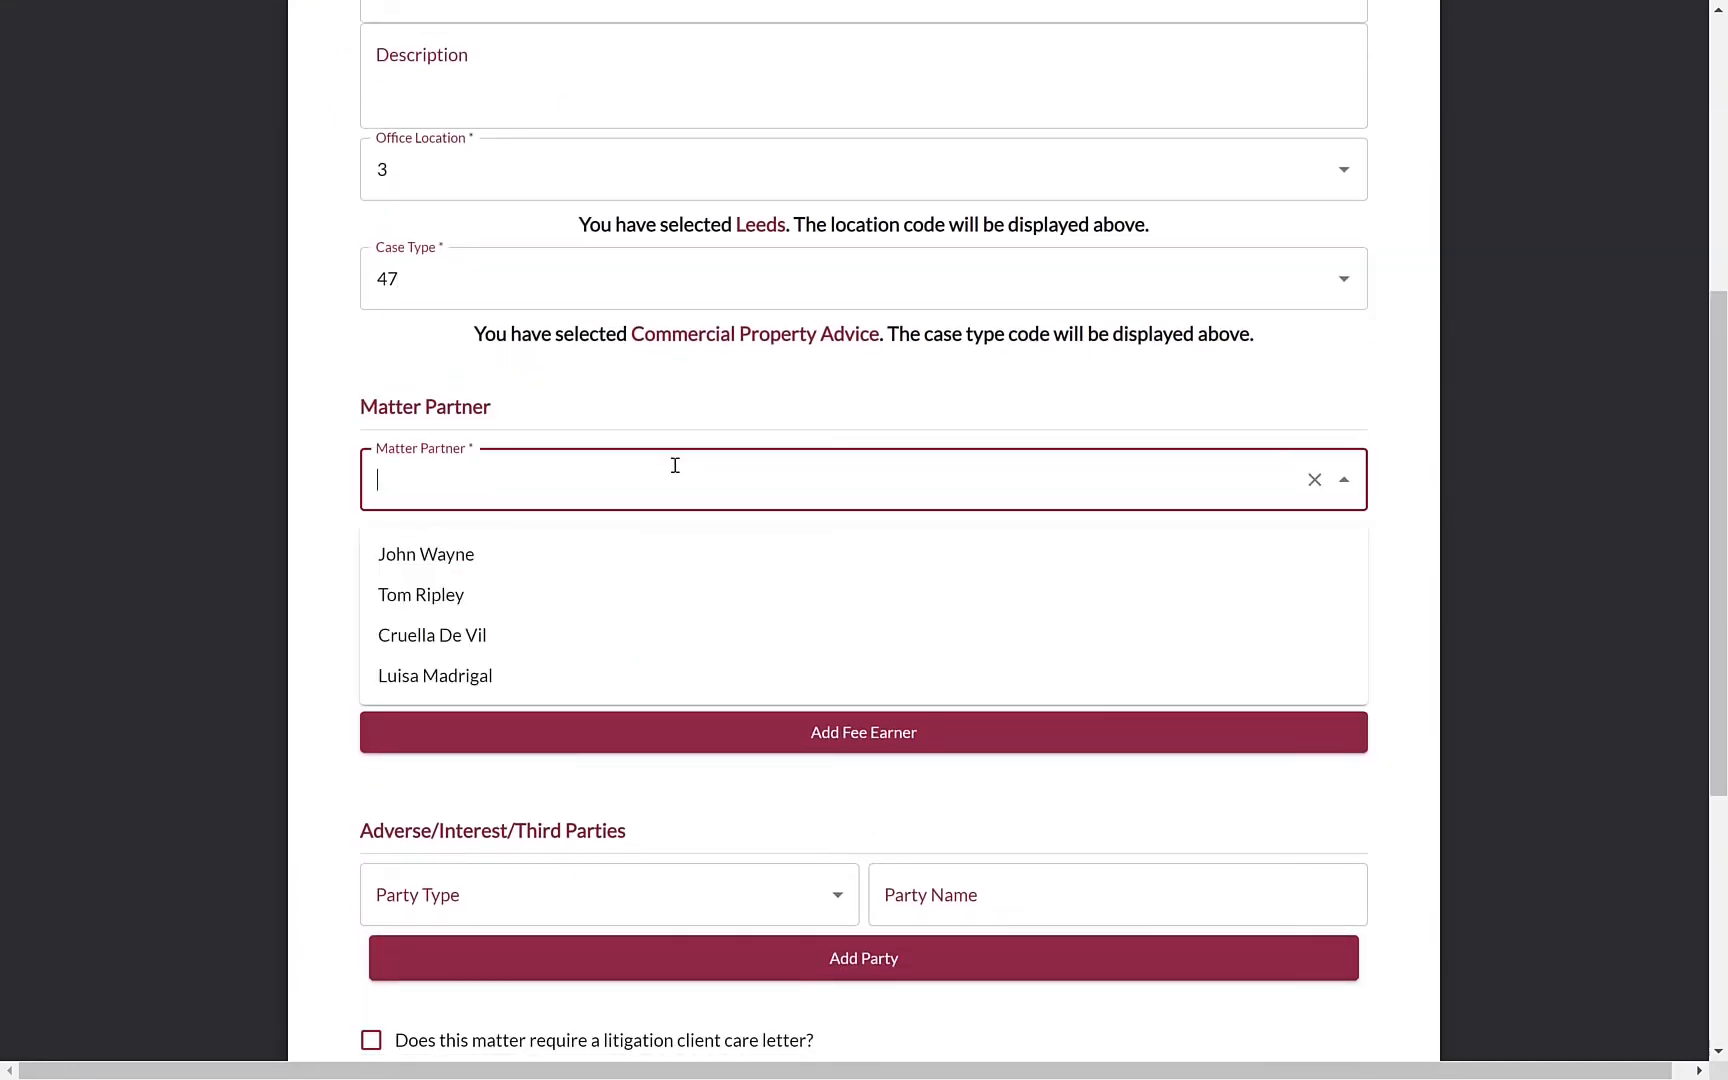
pyautogui.click(616, 570)
pyautogui.scroll(-2, 575, 560)
pyautogui.click(575, 528)
pyautogui.click(640, 621)
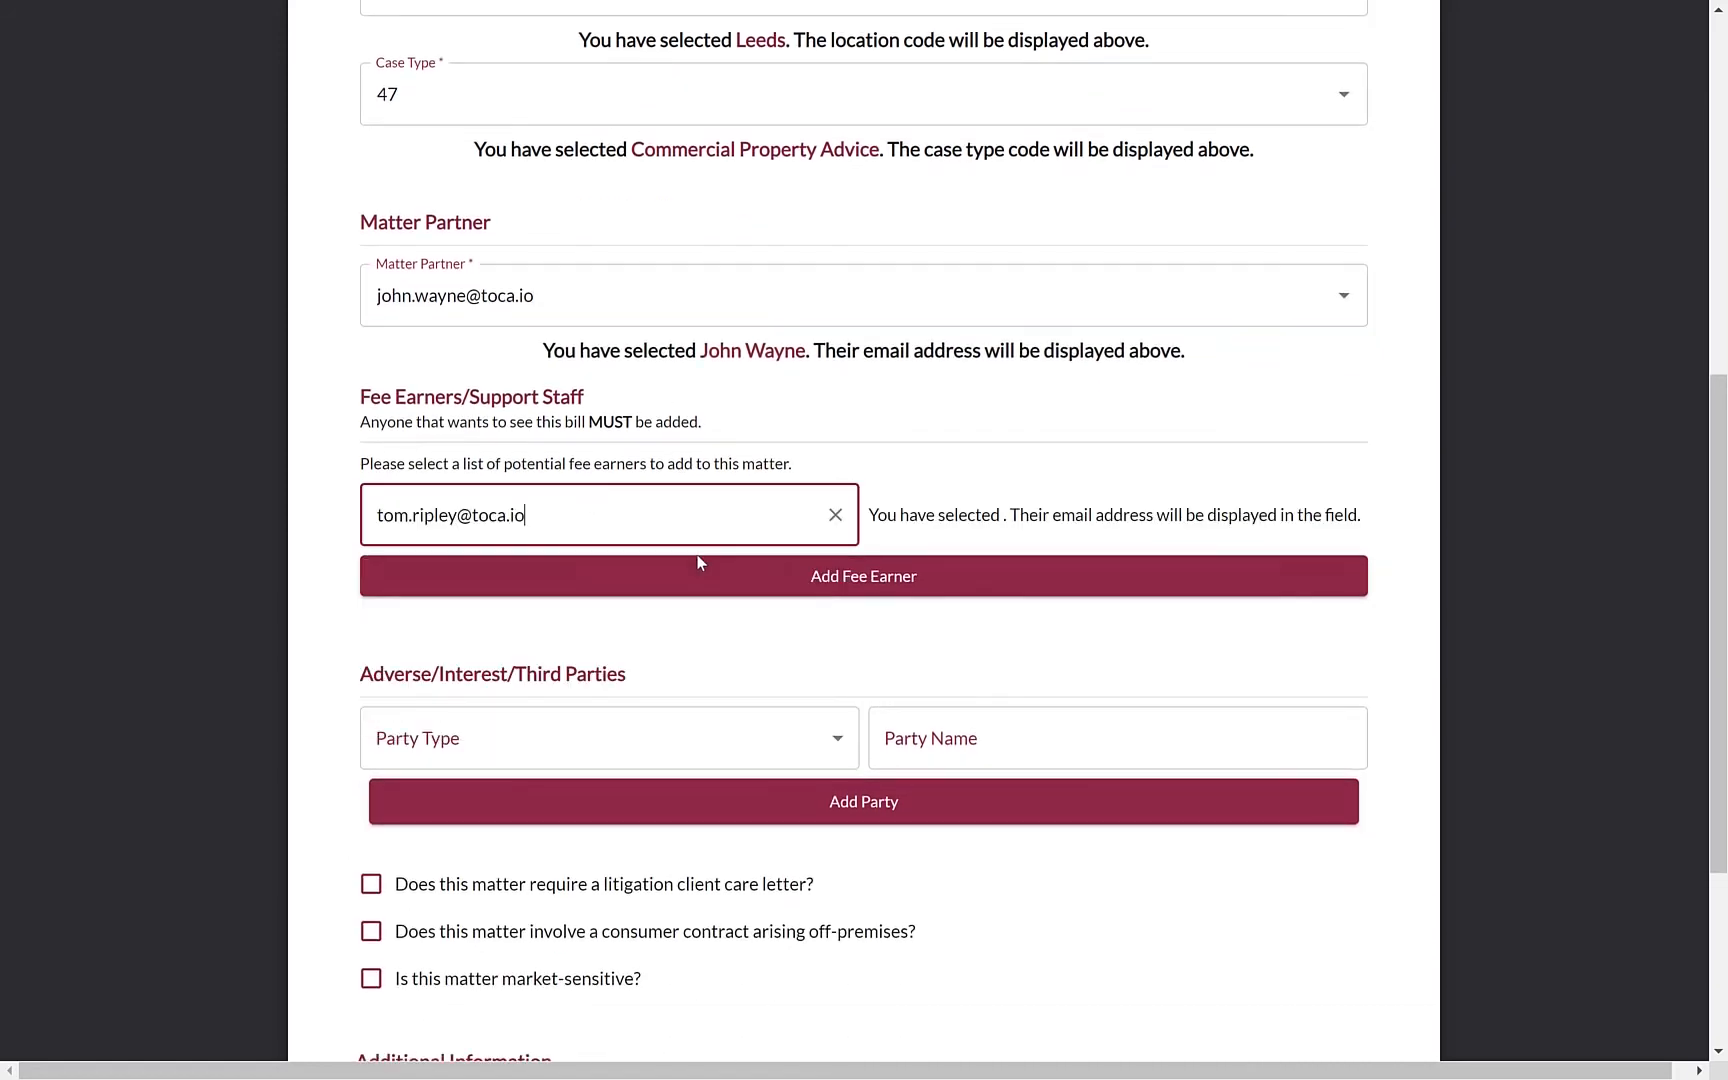
pyautogui.click(698, 563)
pyautogui.click(611, 516)
pyautogui.click(533, 675)
pyautogui.click(1350, 580)
# Tick litigation care letter and off-premises consumer contract, then save the matter
pyautogui.scroll(-3, 1365, 656)
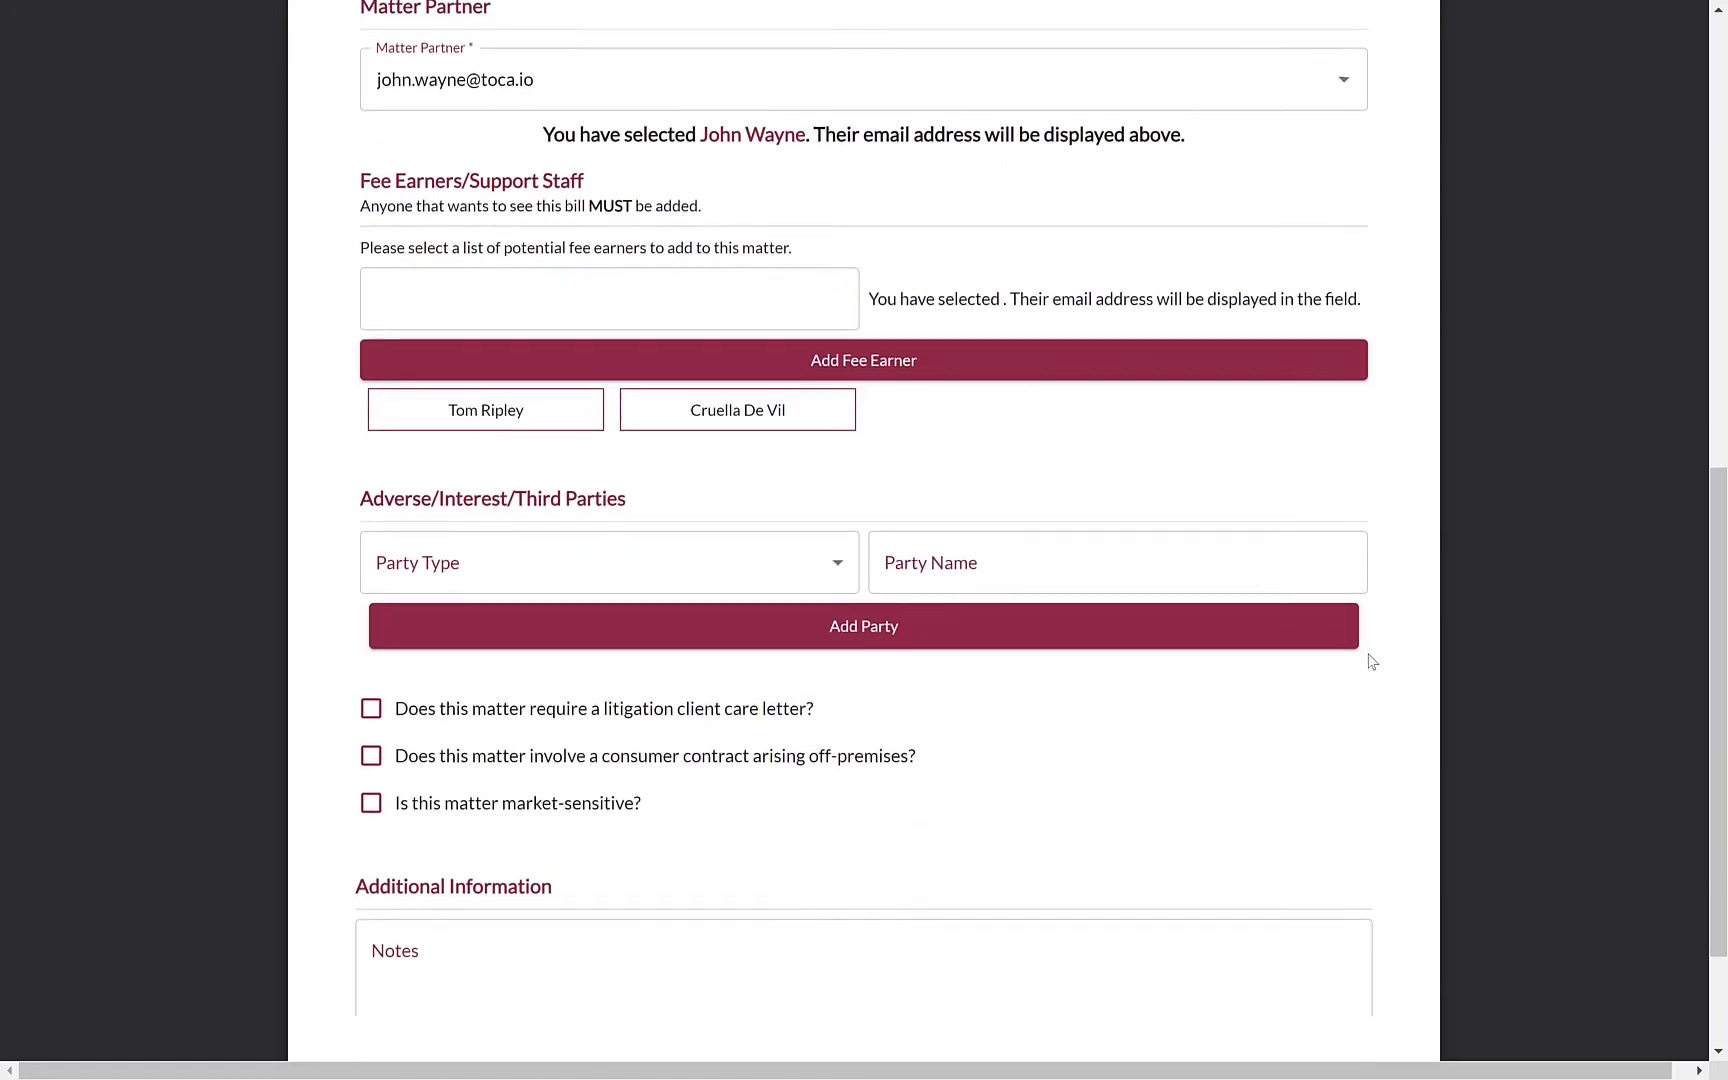
pyautogui.scroll(-2, 987, 684)
pyautogui.click(371, 525)
pyautogui.click(371, 571)
pyautogui.click(800, 906)
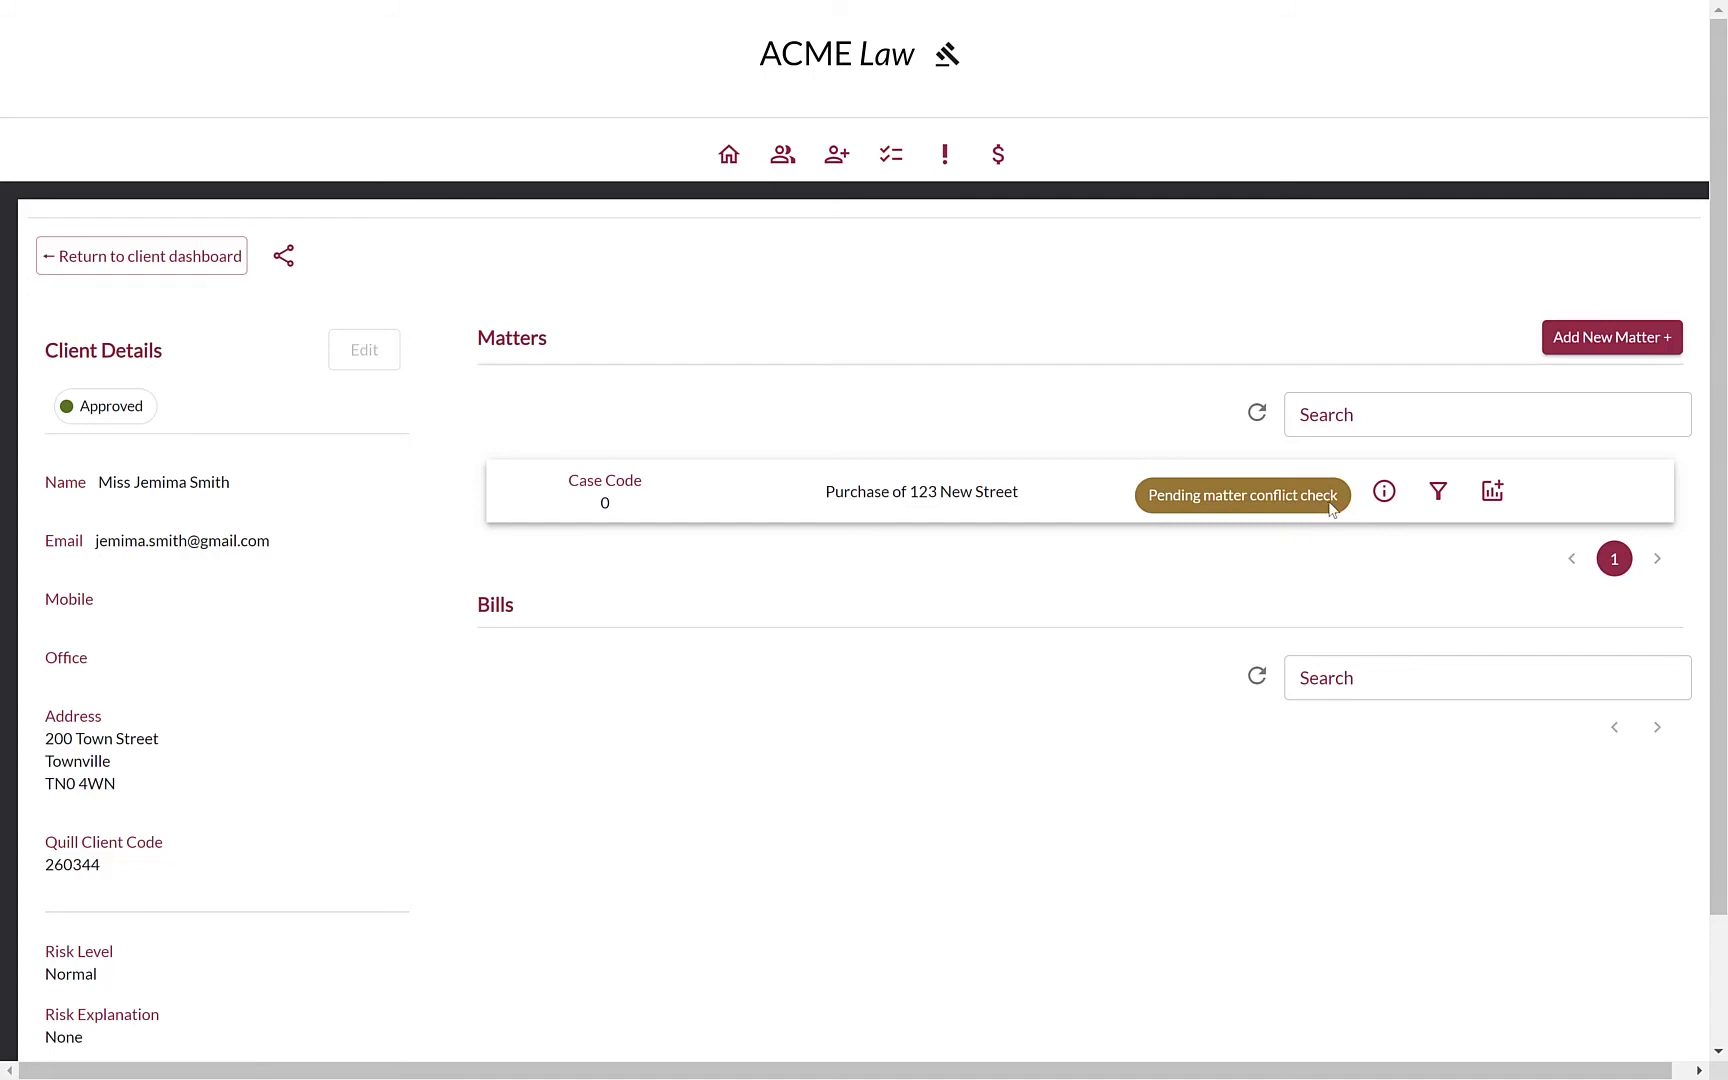
# Review the Purchase of 123 New Street matter details, then start a new bill for it
pyautogui.click(1384, 494)
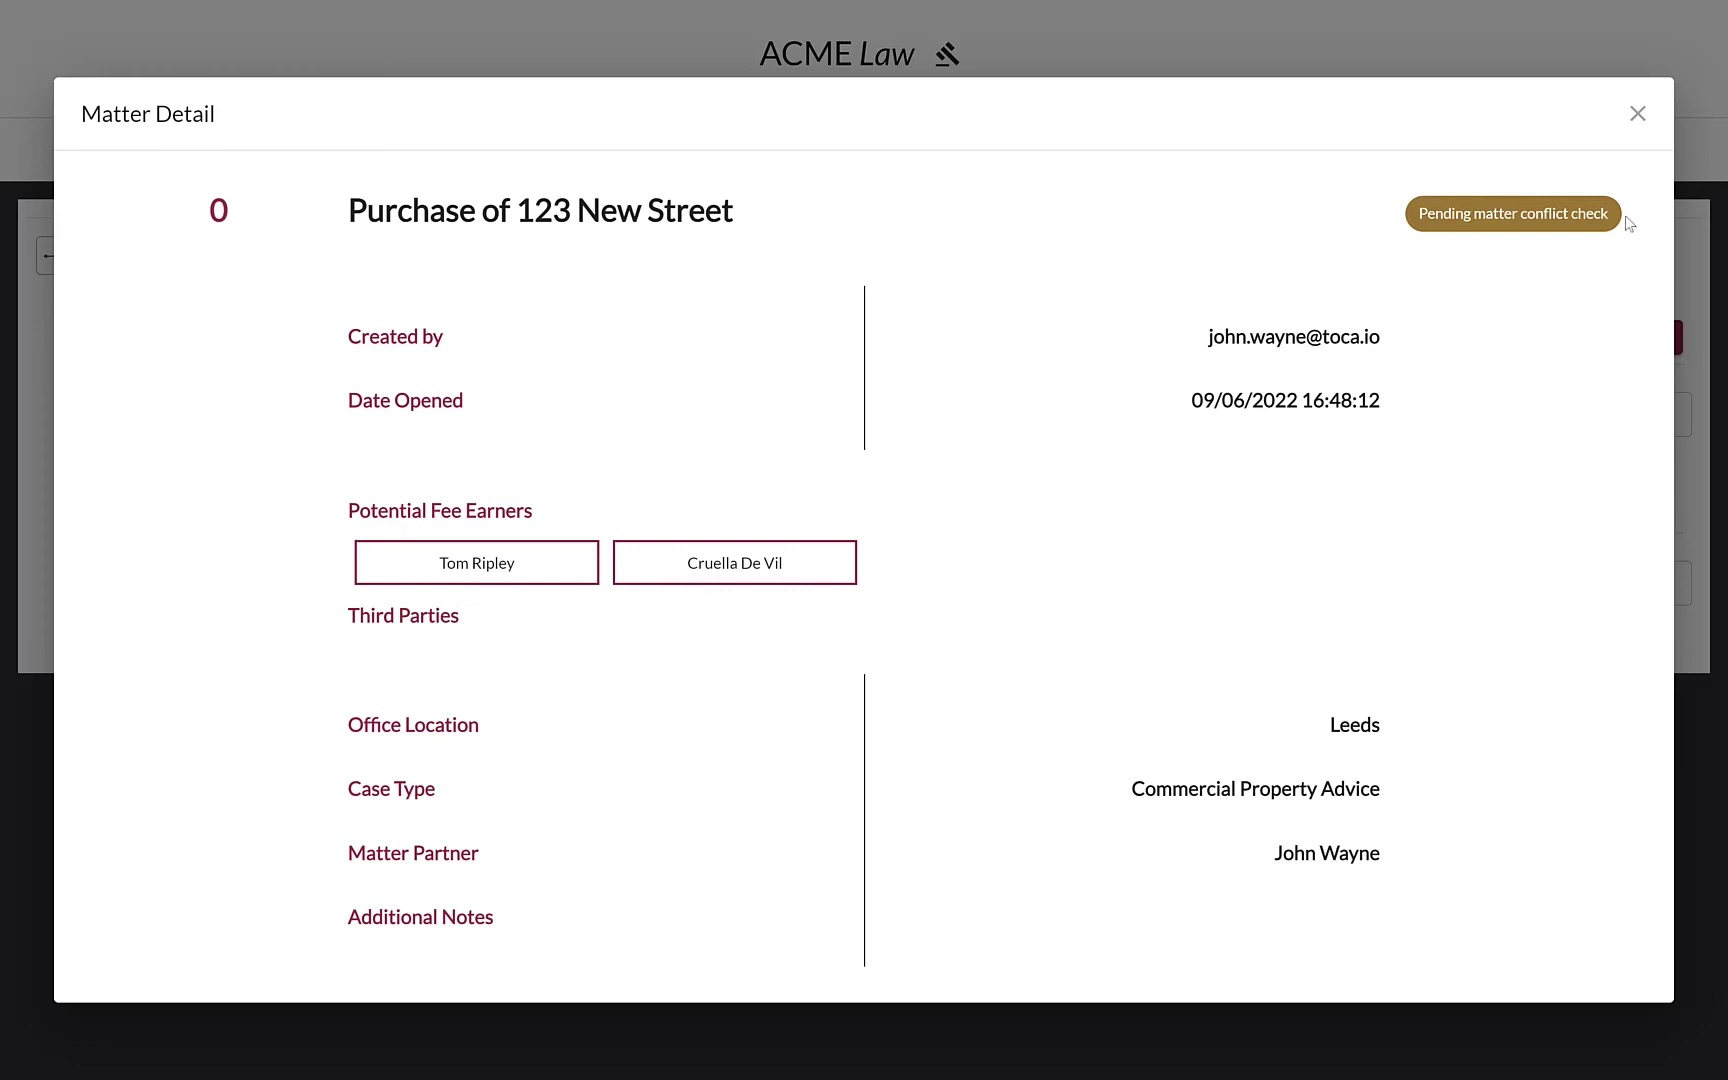
pyautogui.click(1637, 113)
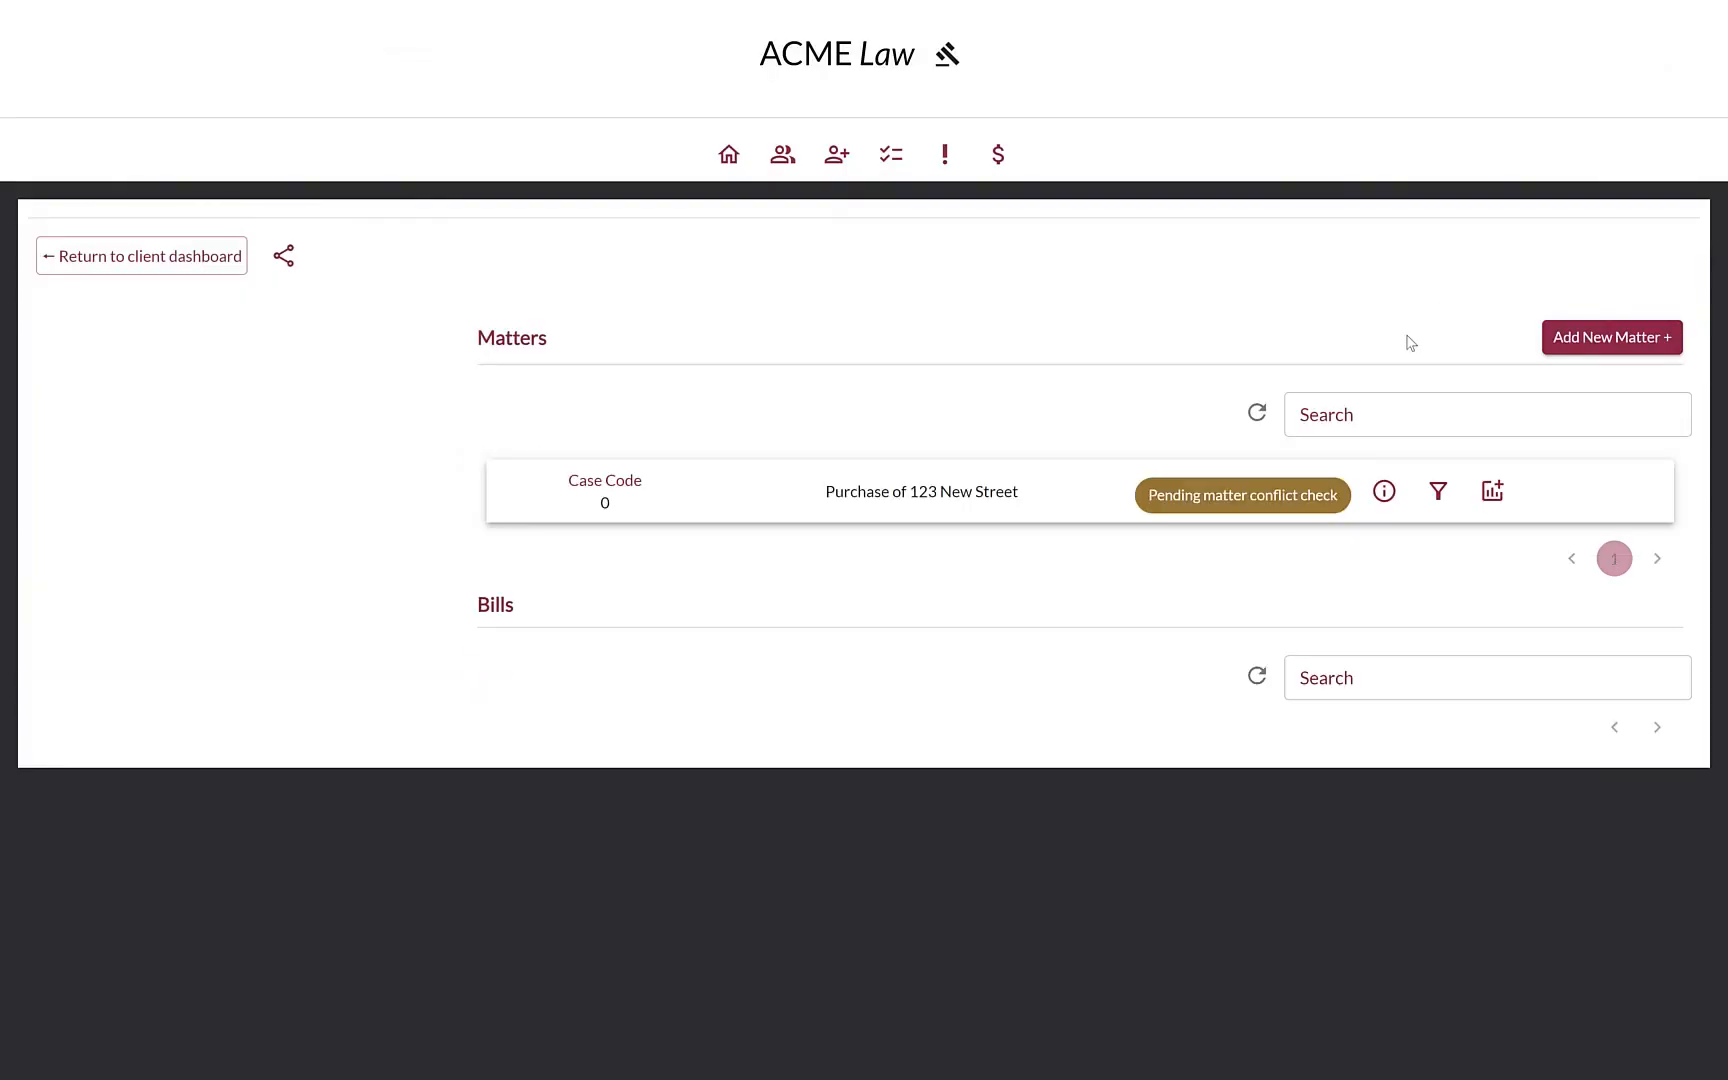
pyautogui.click(1489, 494)
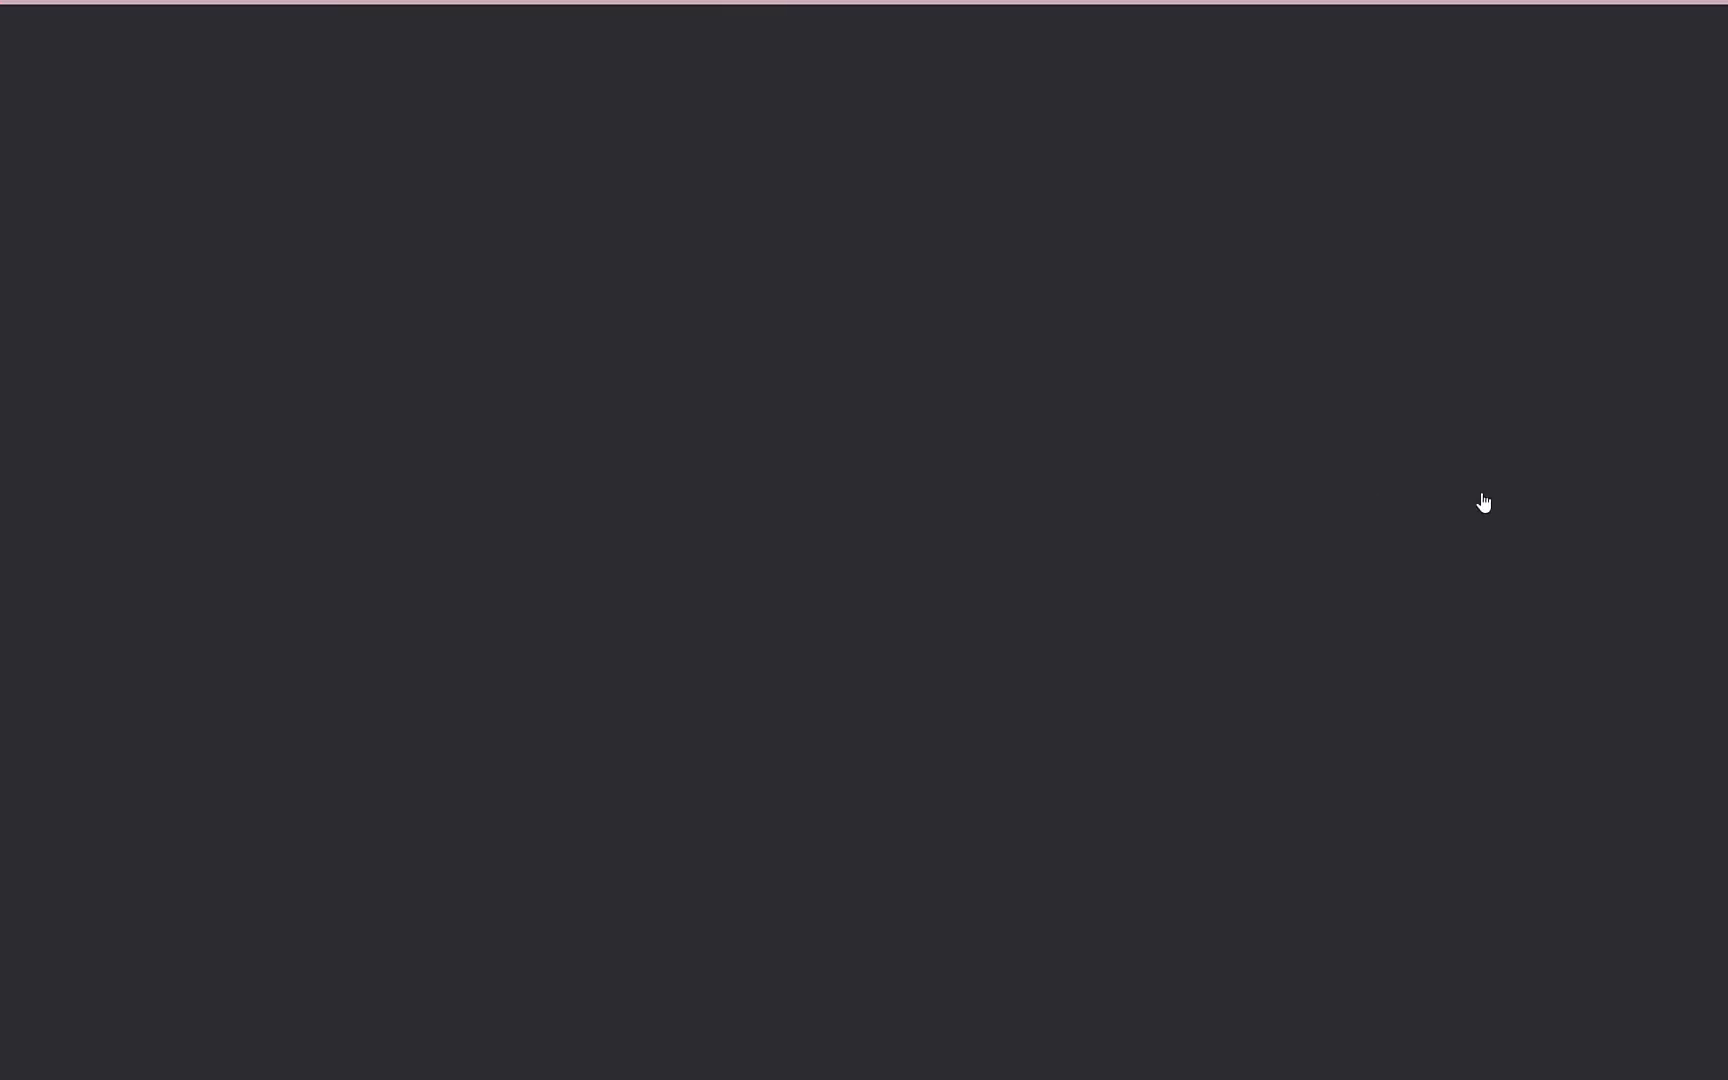
# Enter 'Purchase of a house' as the bill's matter description
pyautogui.scroll(-1, 745, 375)
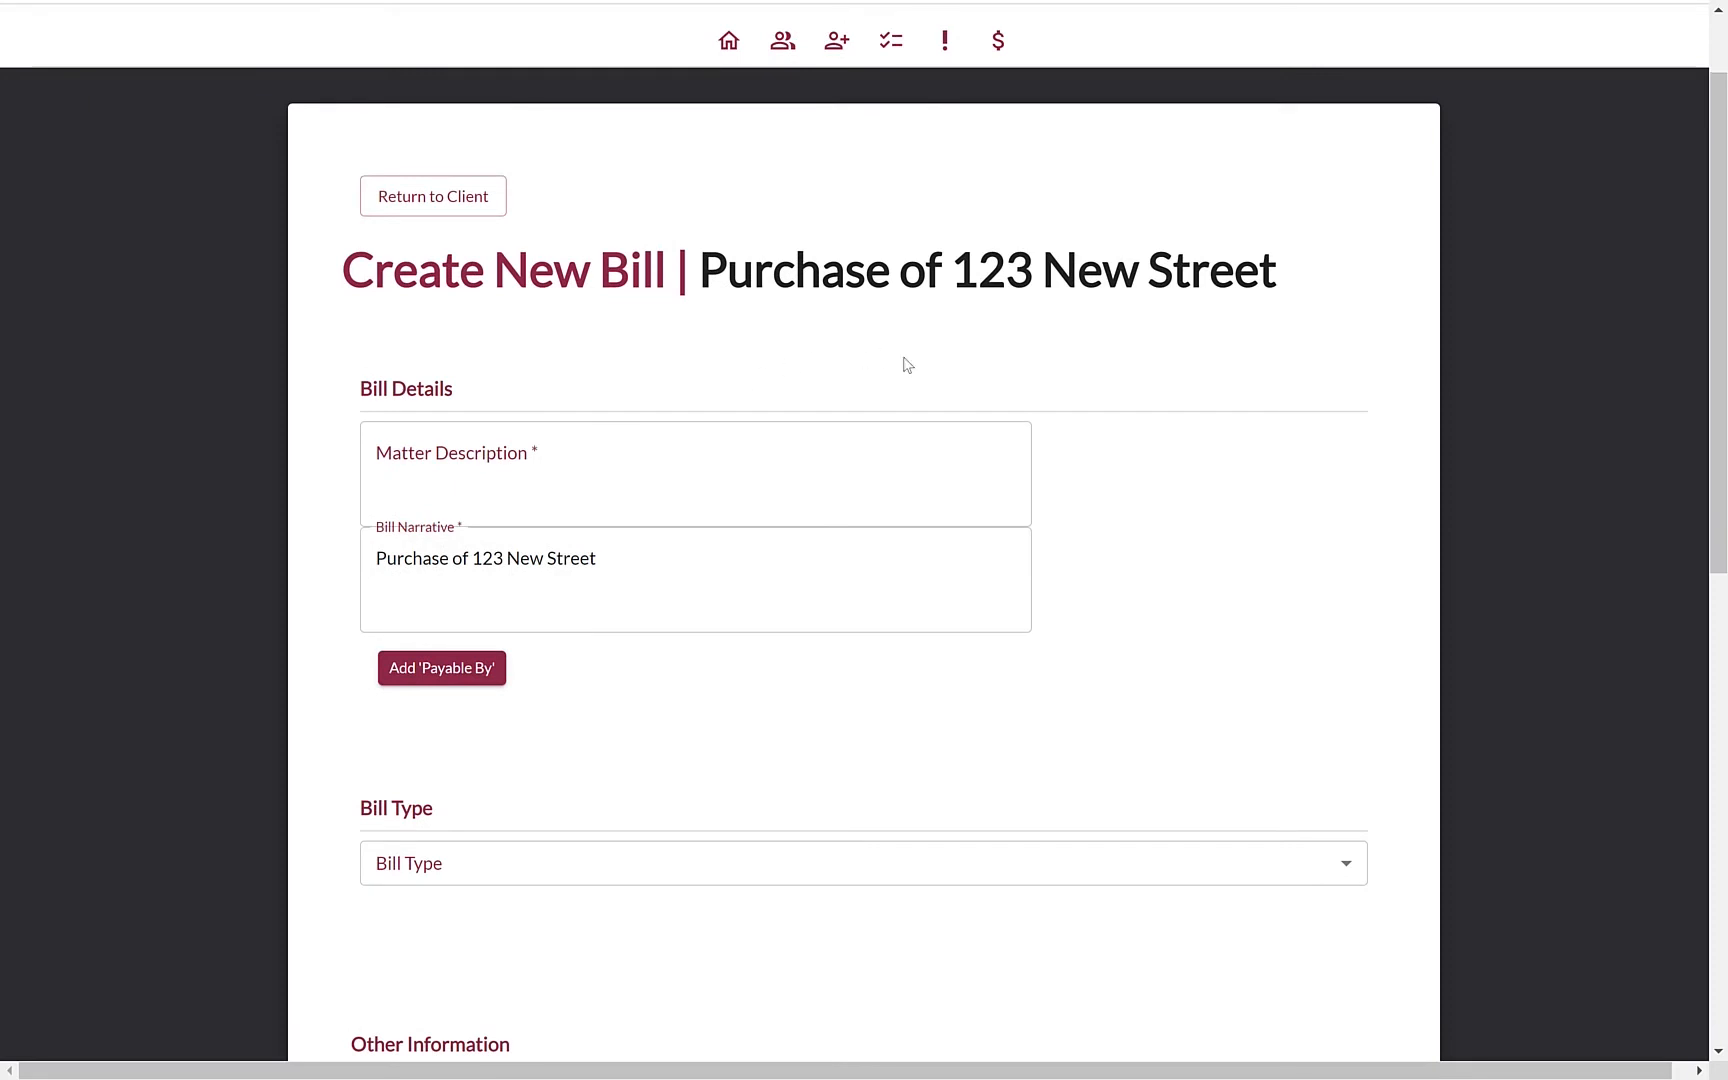
pyautogui.click(756, 482)
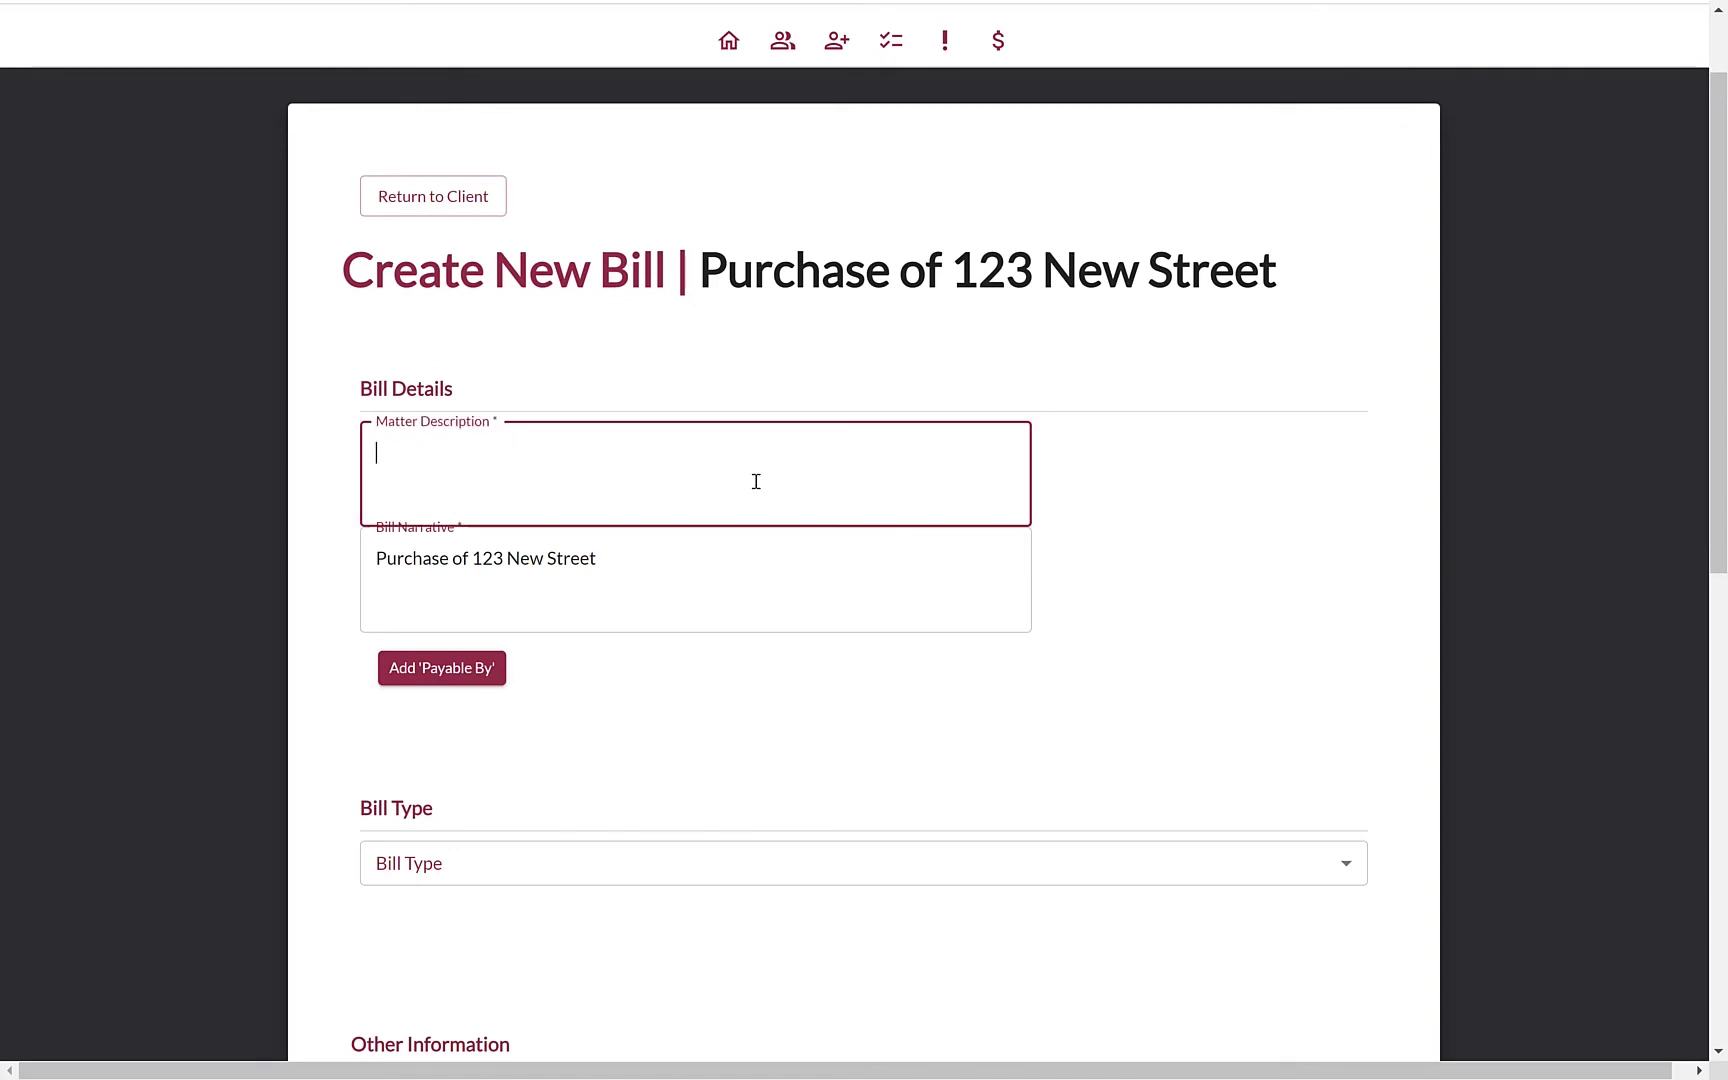
pyautogui.write('Purhcas')
pyautogui.press('BackSpace')
pyautogui.press('BackSpace')
pyautogui.write('chba')
pyautogui.write('ase of a house')
# Add a separate 'Payable By' payer and fill in the payer's name
pyautogui.click(472, 672)
pyautogui.click(534, 650)
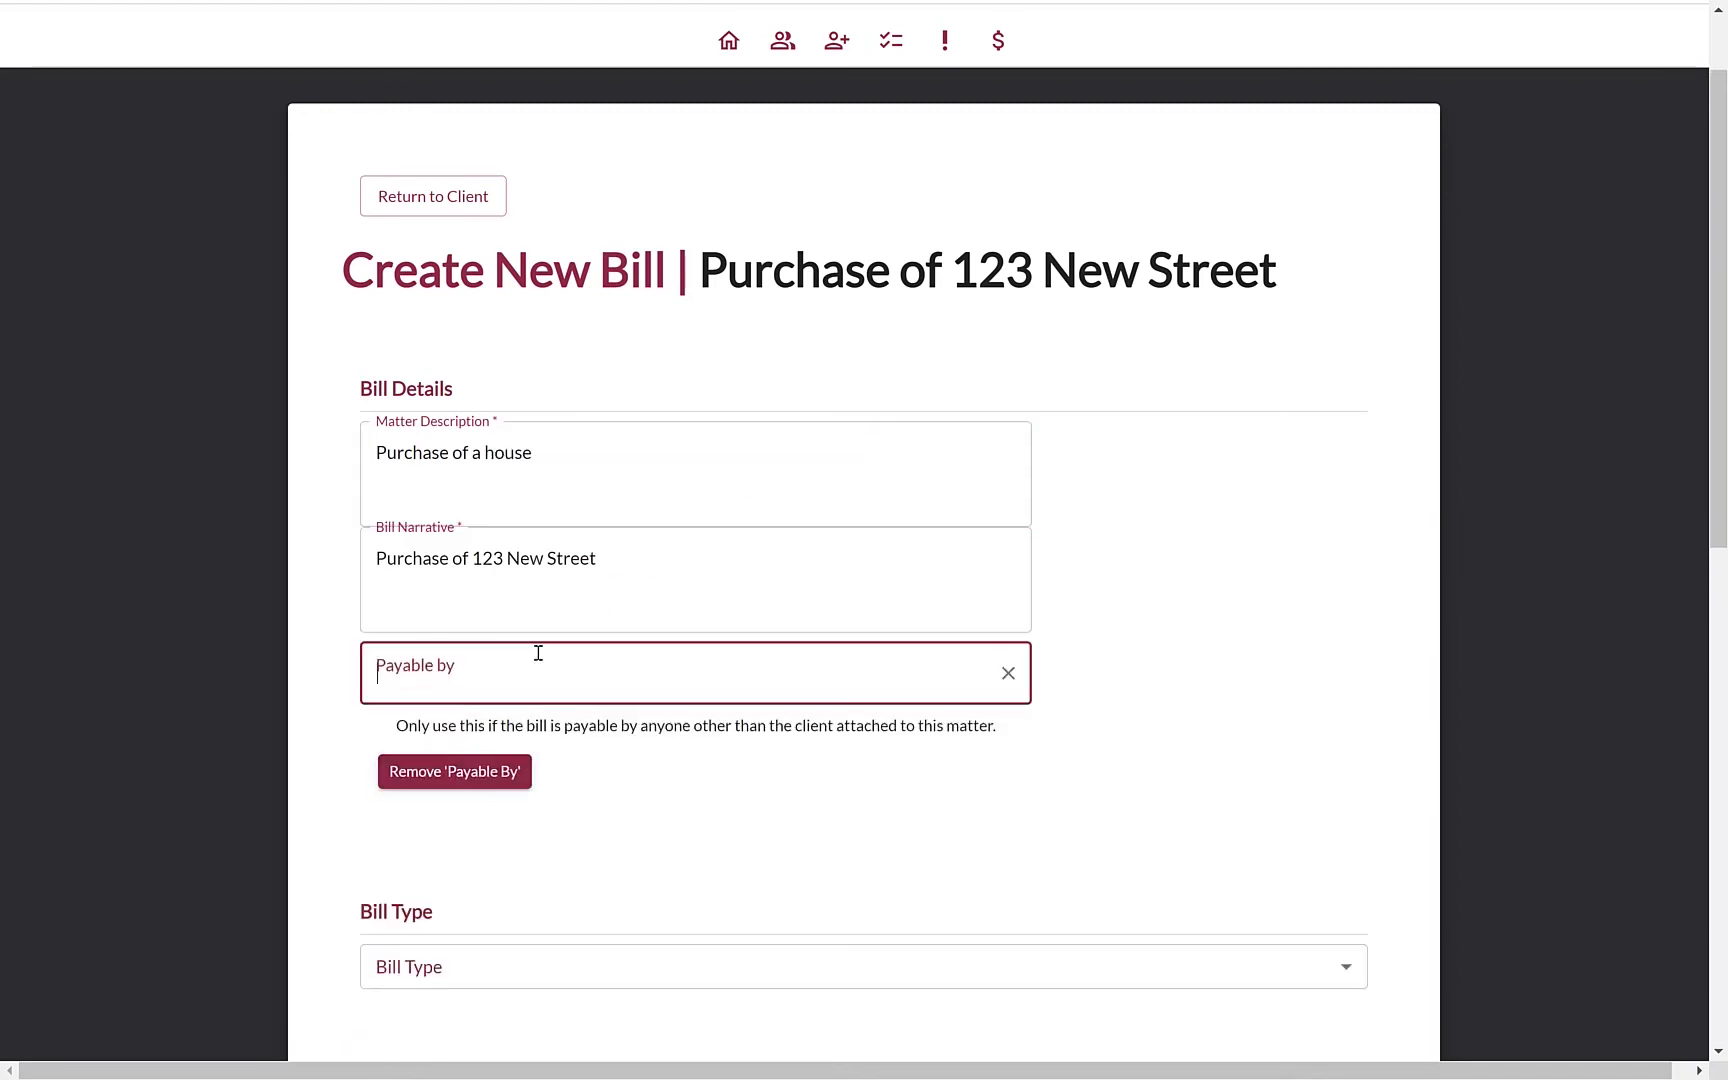
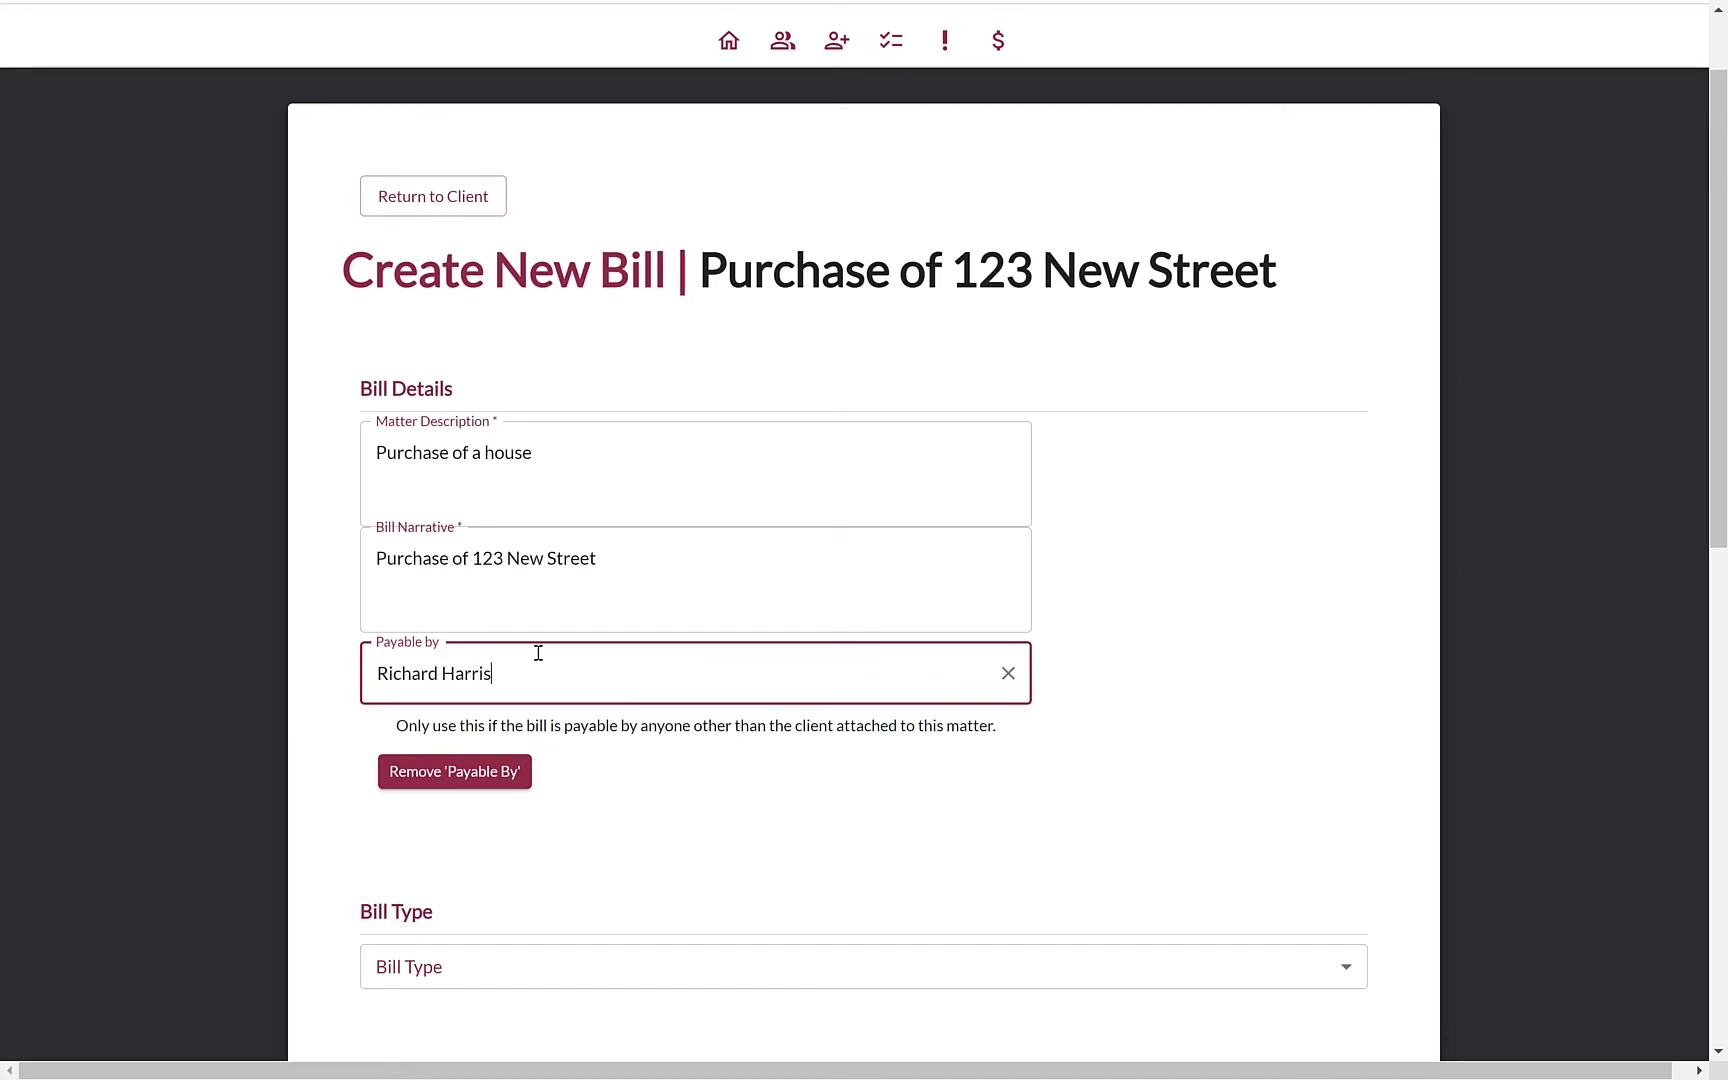
pyautogui.click(640, 745)
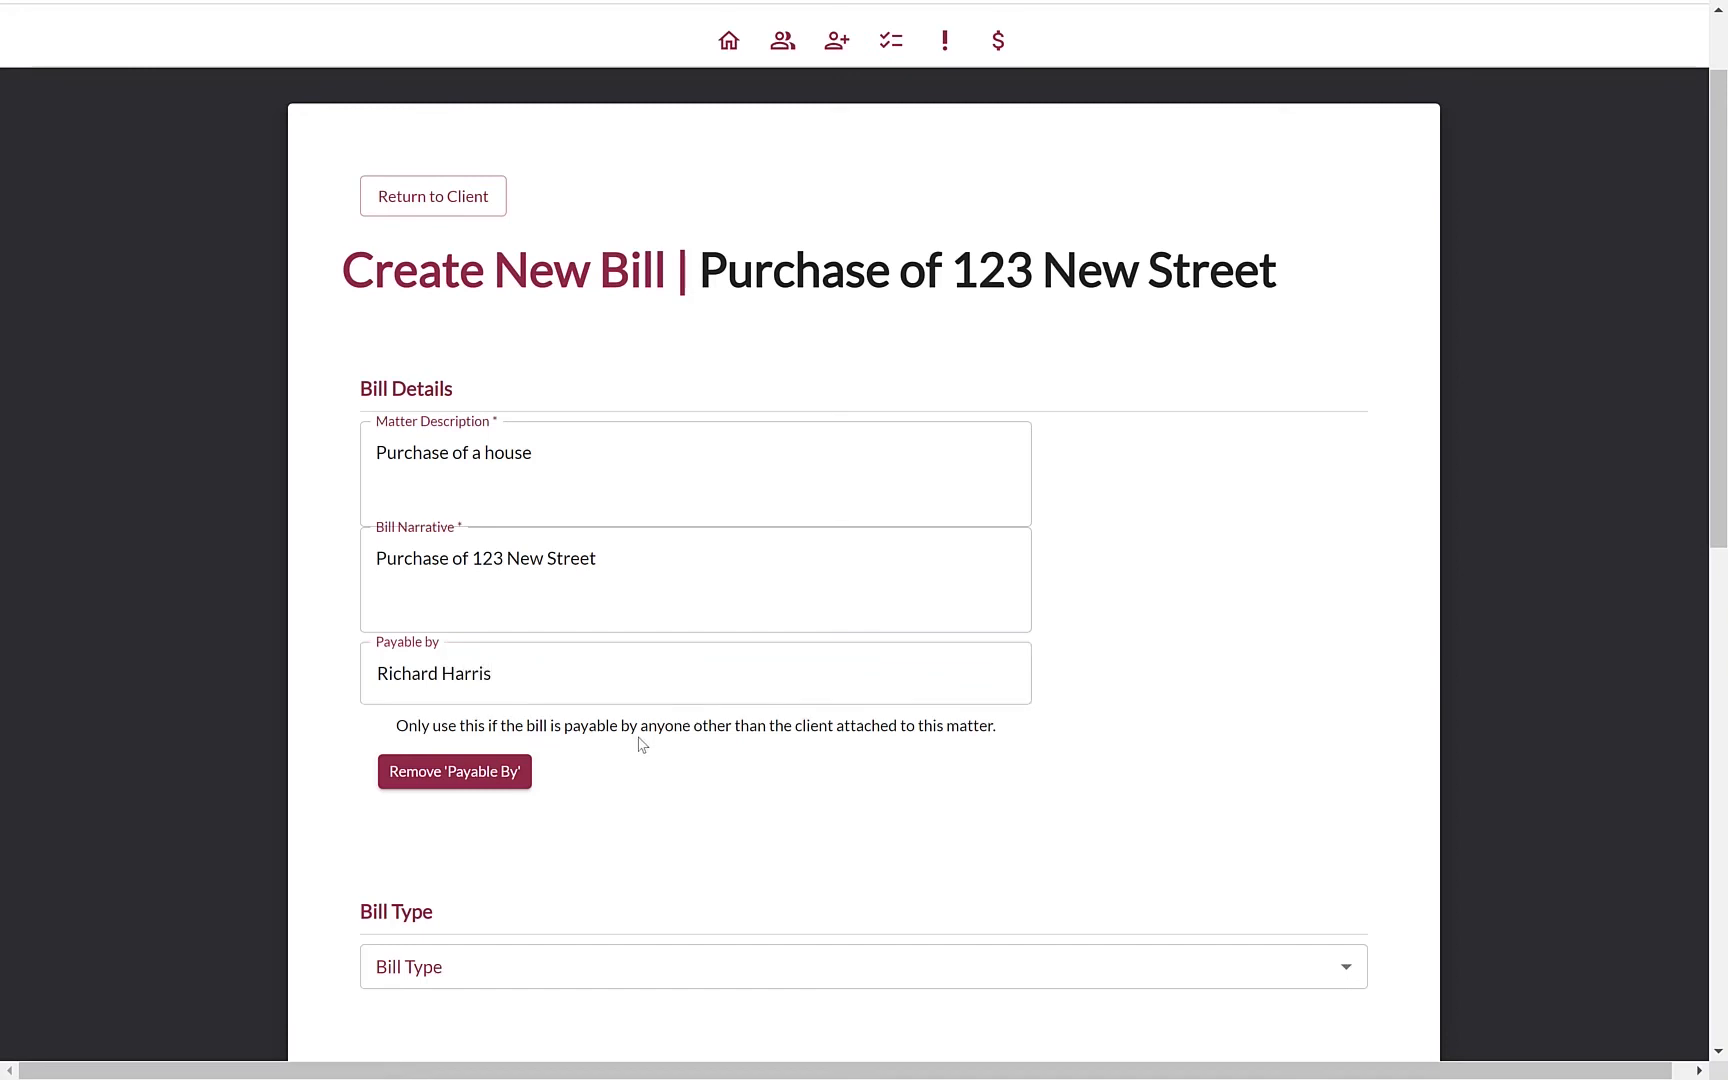
# Set the bill type to Fixed Fee
pyautogui.scroll(-3, 640, 745)
pyautogui.click(989, 645)
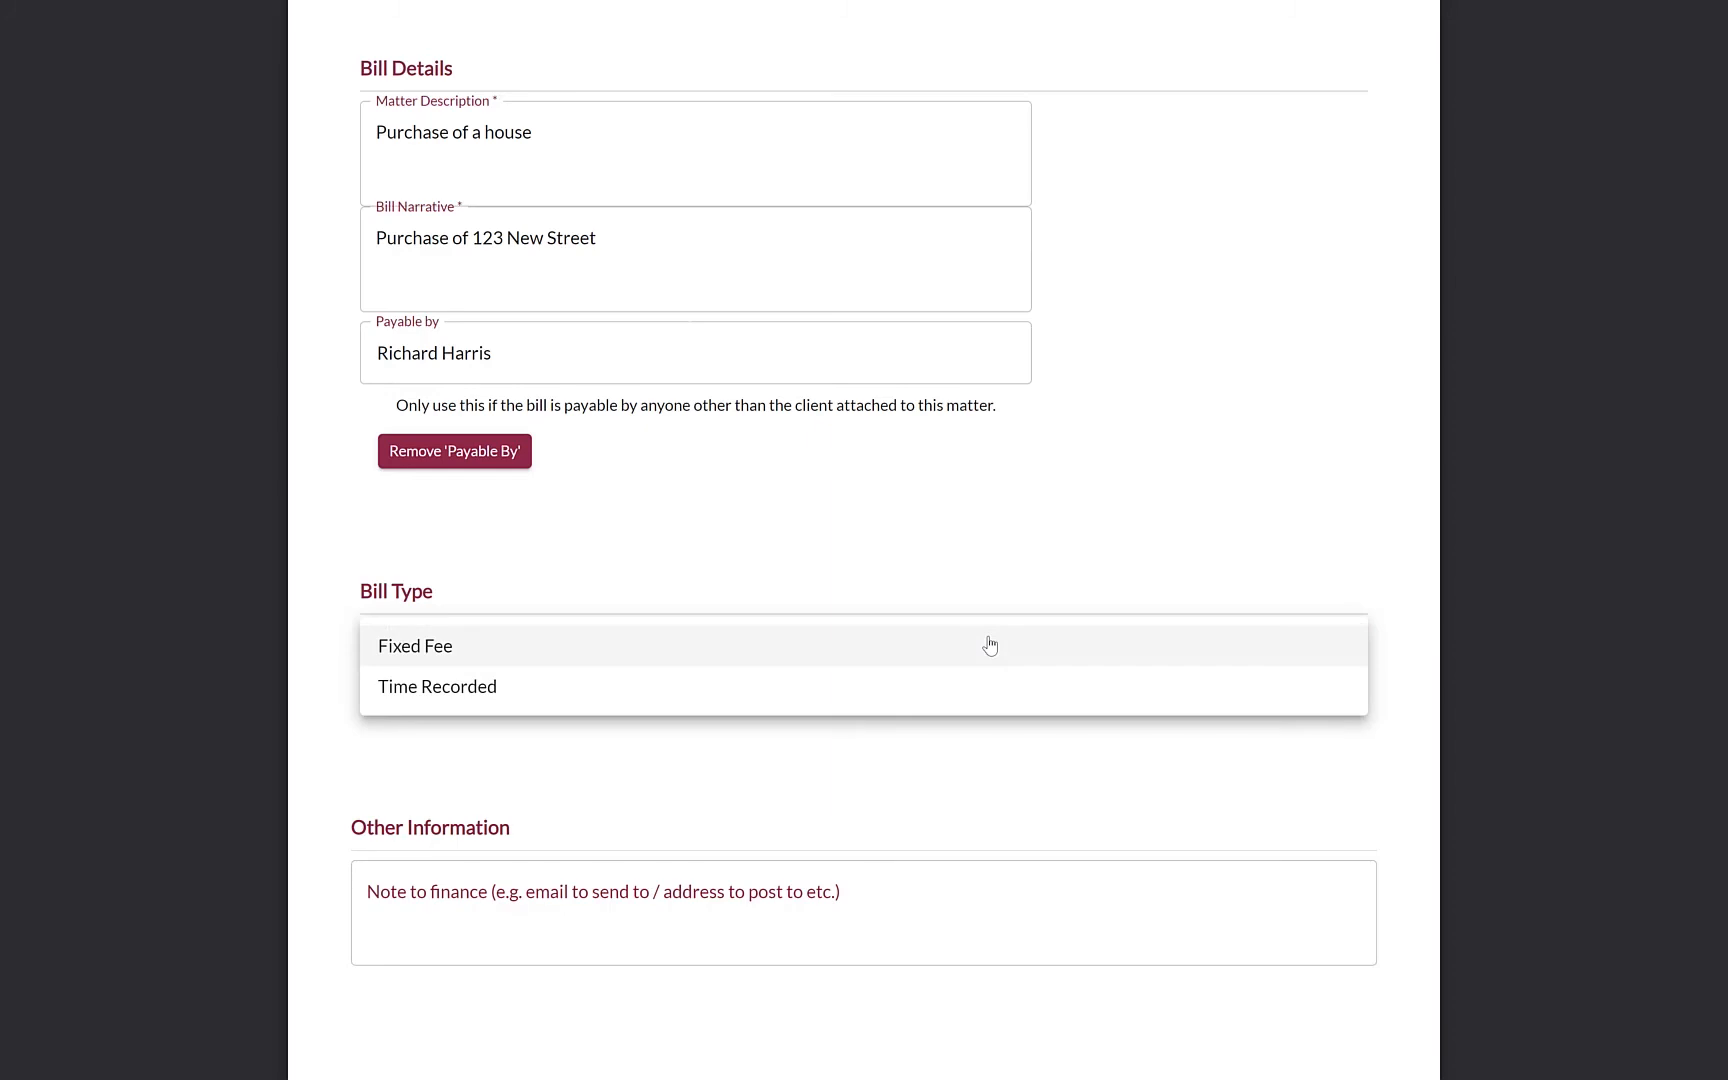
pyautogui.click(990, 645)
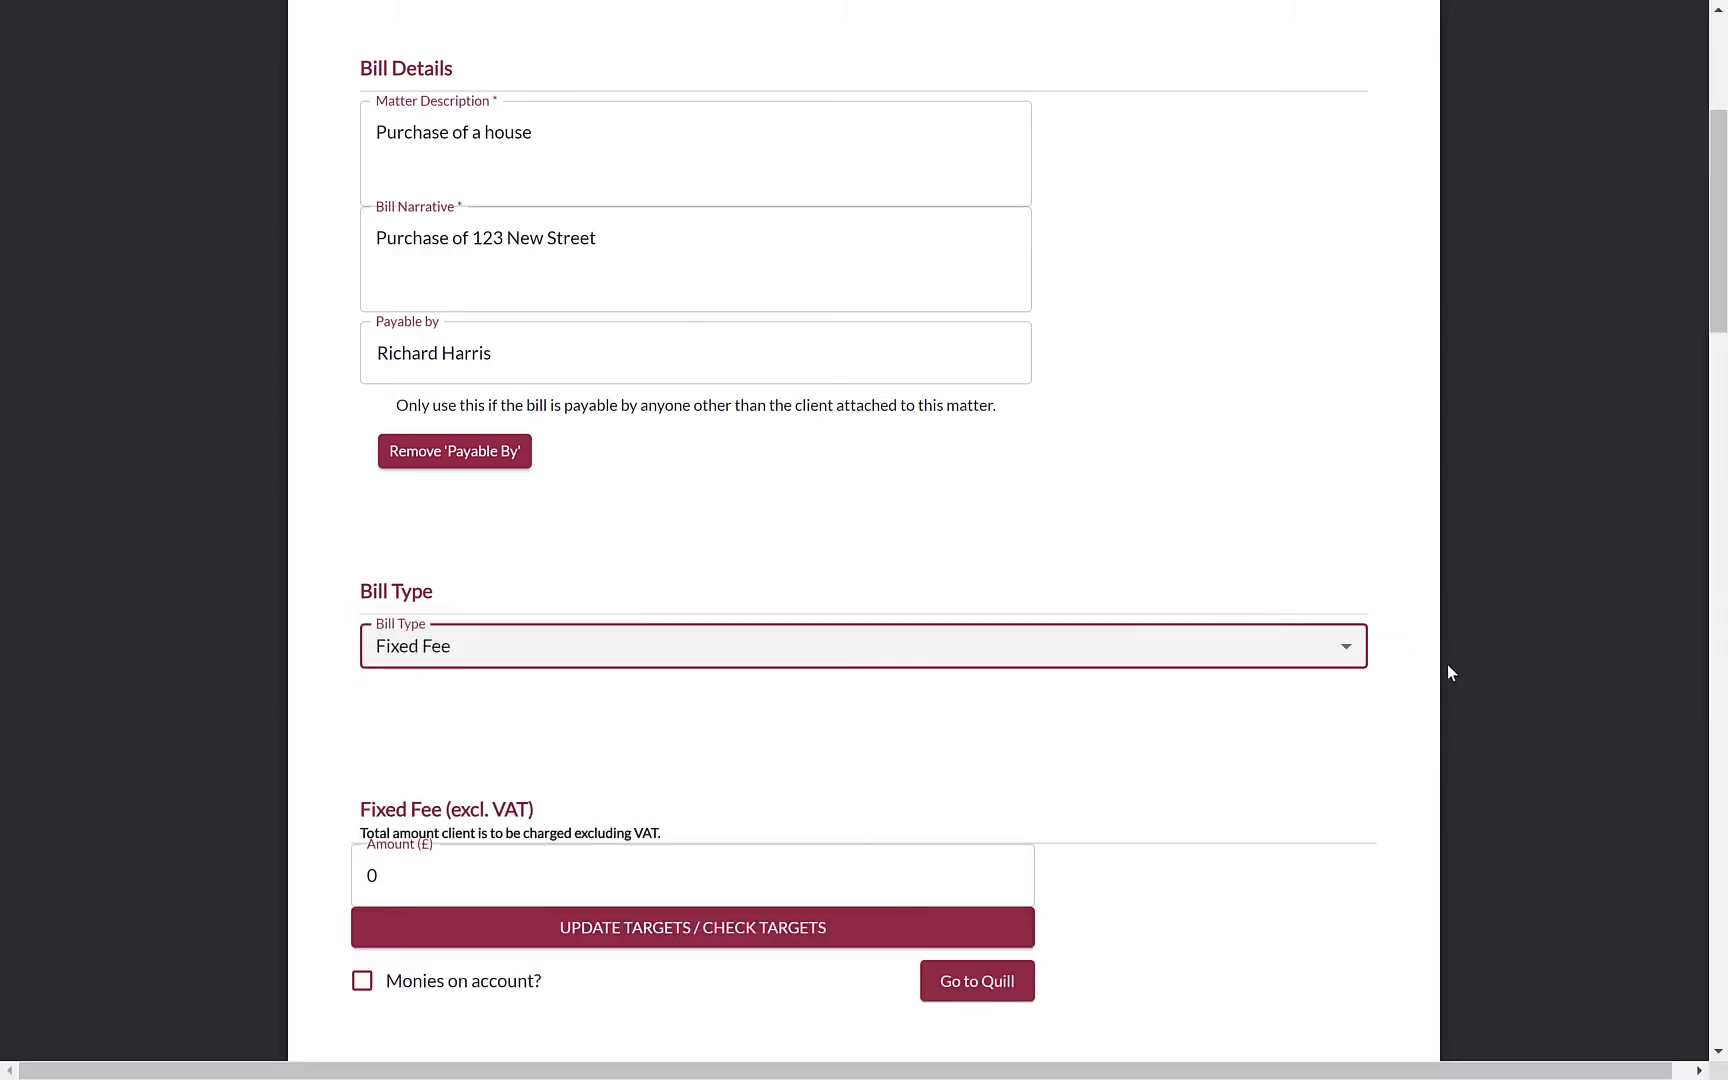
pyautogui.scroll(-3, 1447, 665)
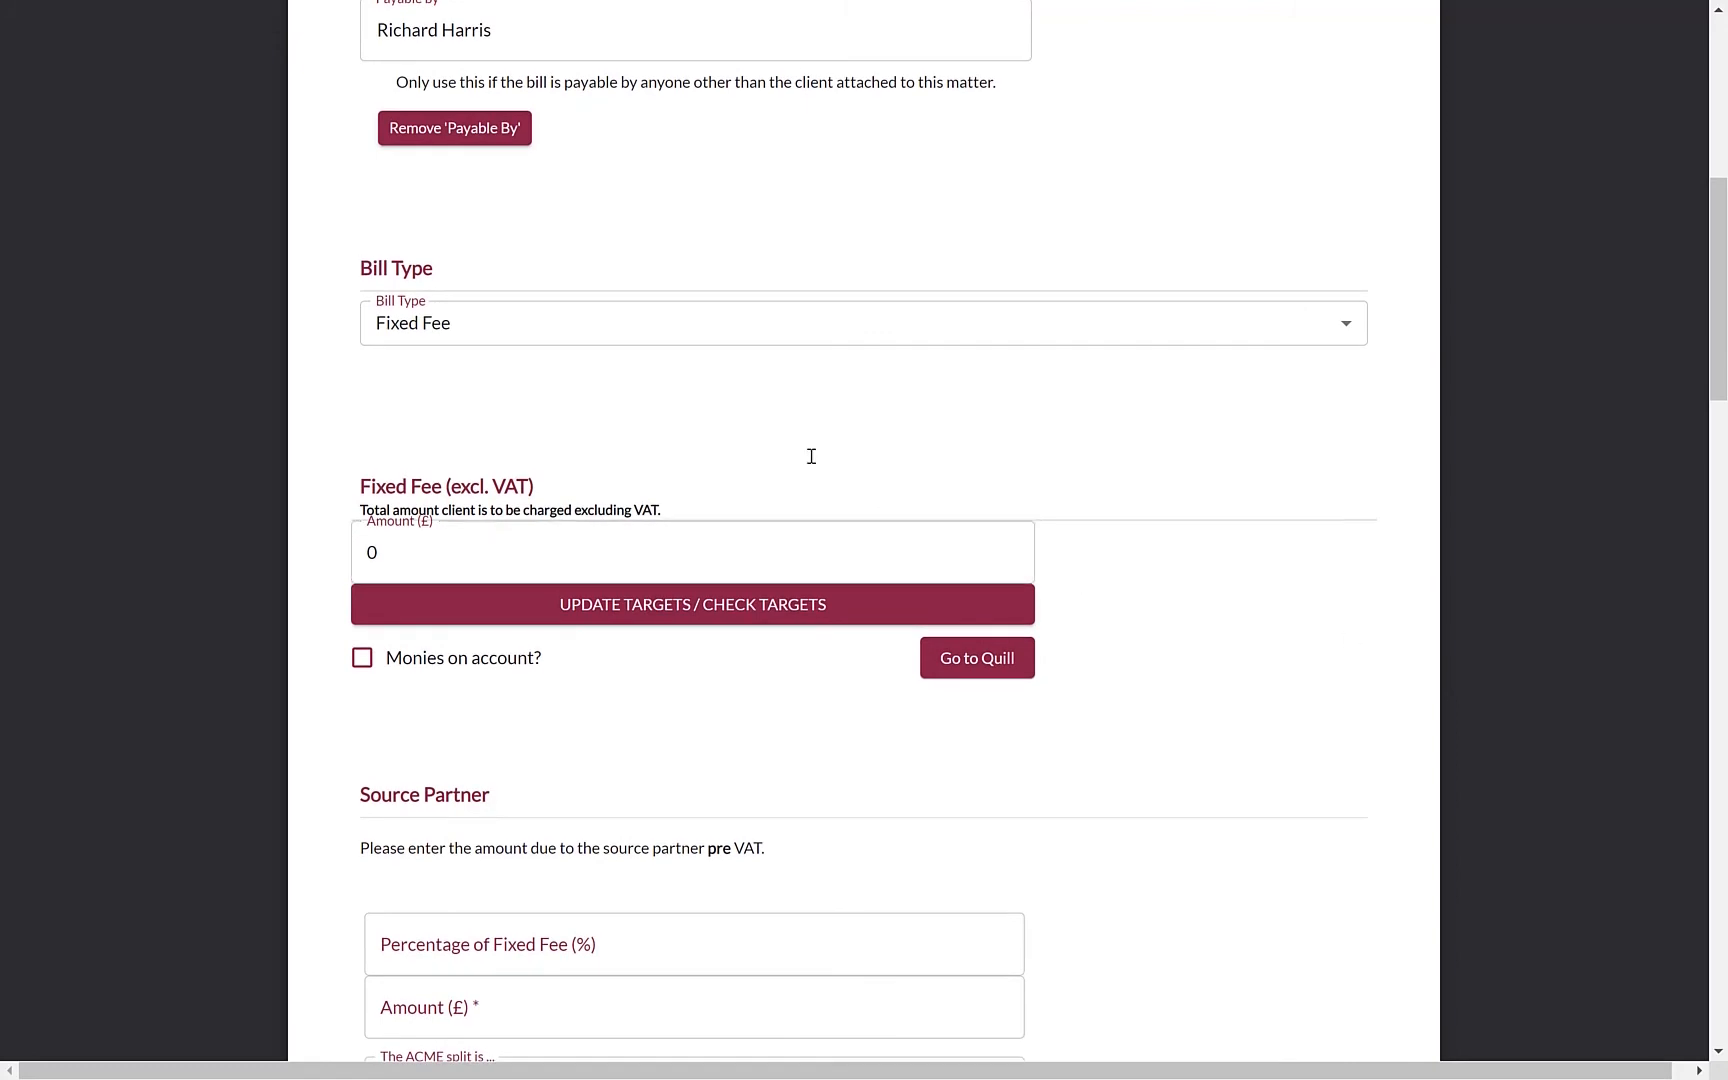
pyautogui.scroll(-1, 811, 456)
pyautogui.moveTo(445, 497); pyautogui.dragTo(328, 510)
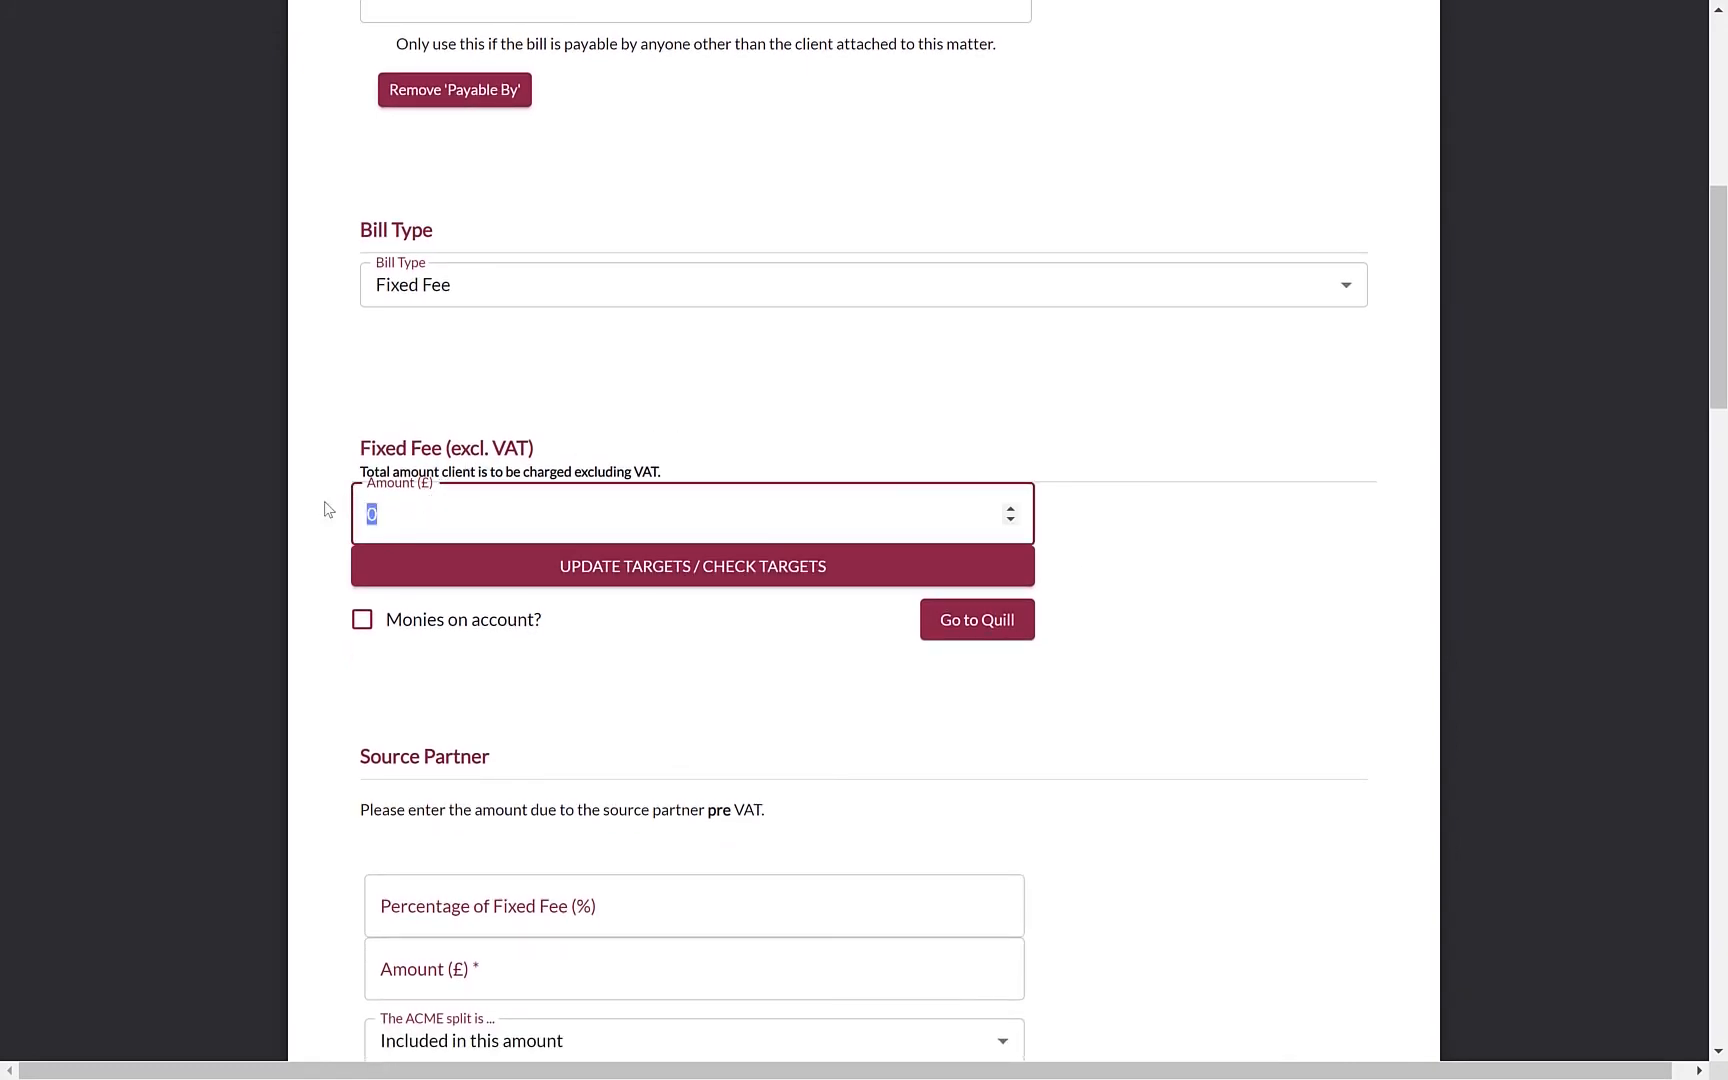
# Enter a £10000 fixed fee and recalculate the fee splits
pyautogui.write('1000')
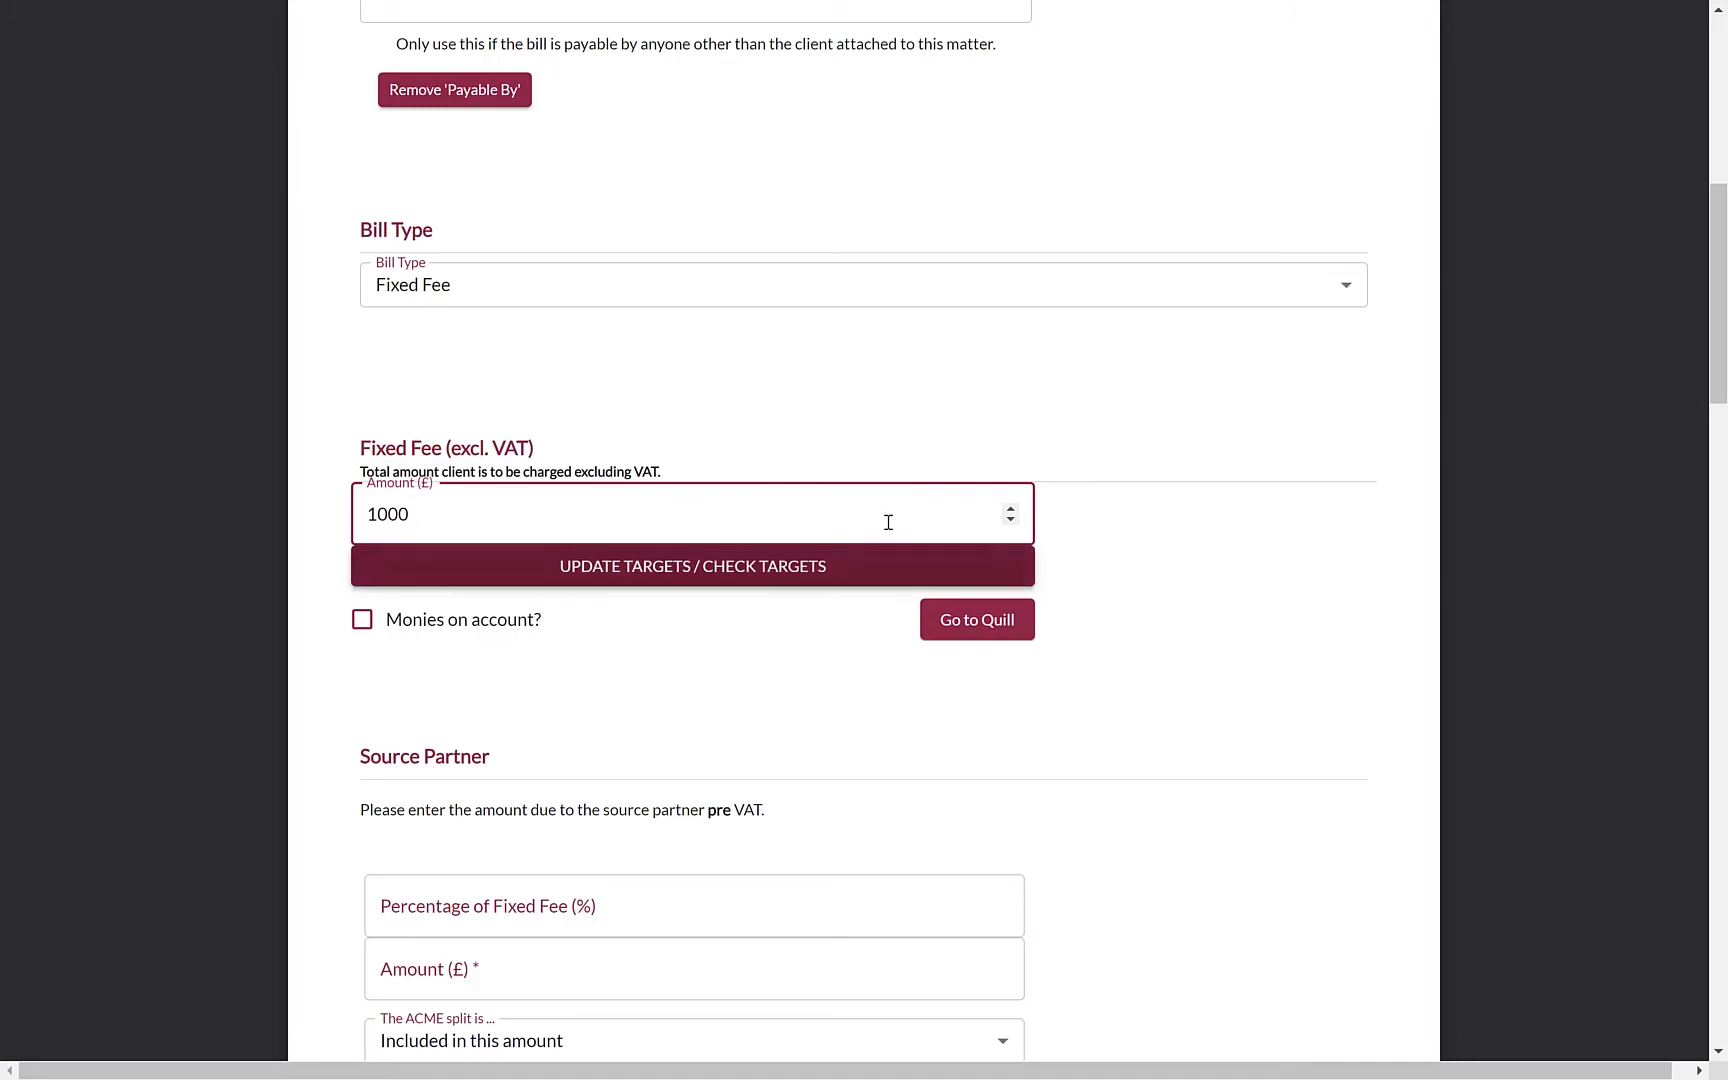
pyautogui.write('0')
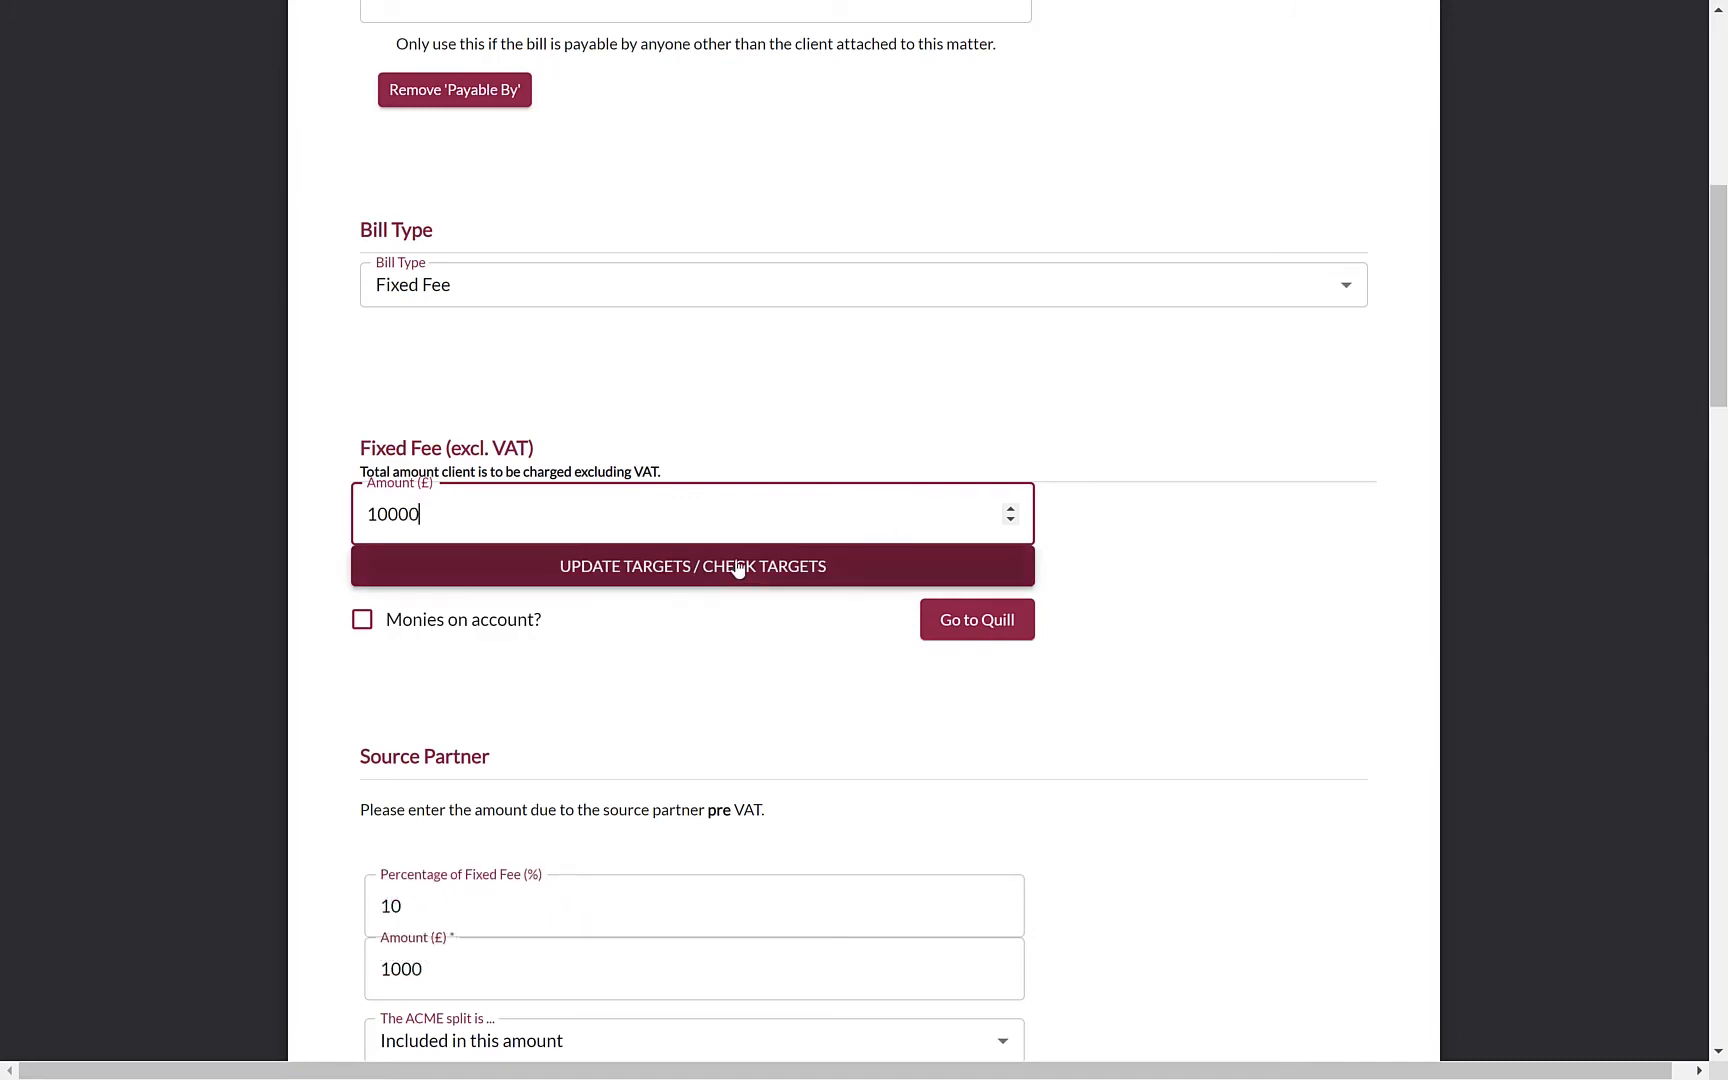
pyautogui.click(733, 565)
pyautogui.scroll(-3, 1202, 662)
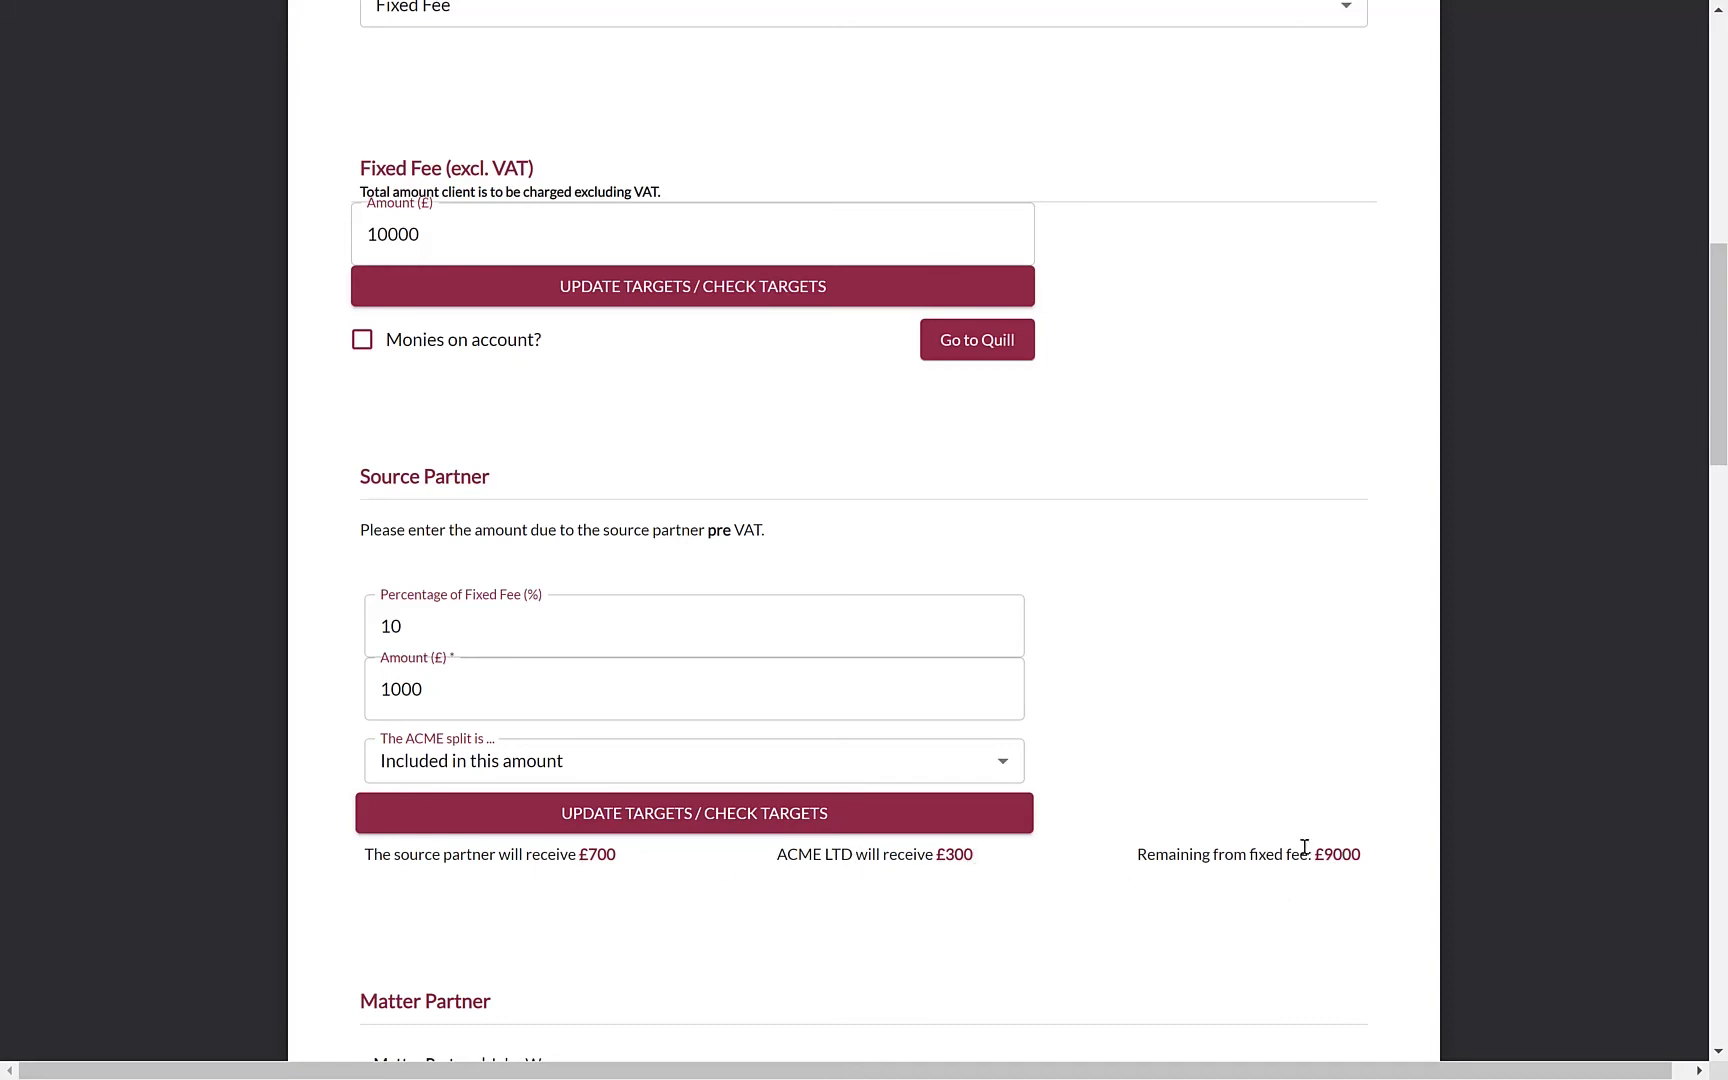
# Raise the source partner share to 20%, giving £1400/£600 and £8000 remaining
pyautogui.click(401, 625)
pyautogui.hotkey('ctrl', 'a')
pyautogui.write('20')
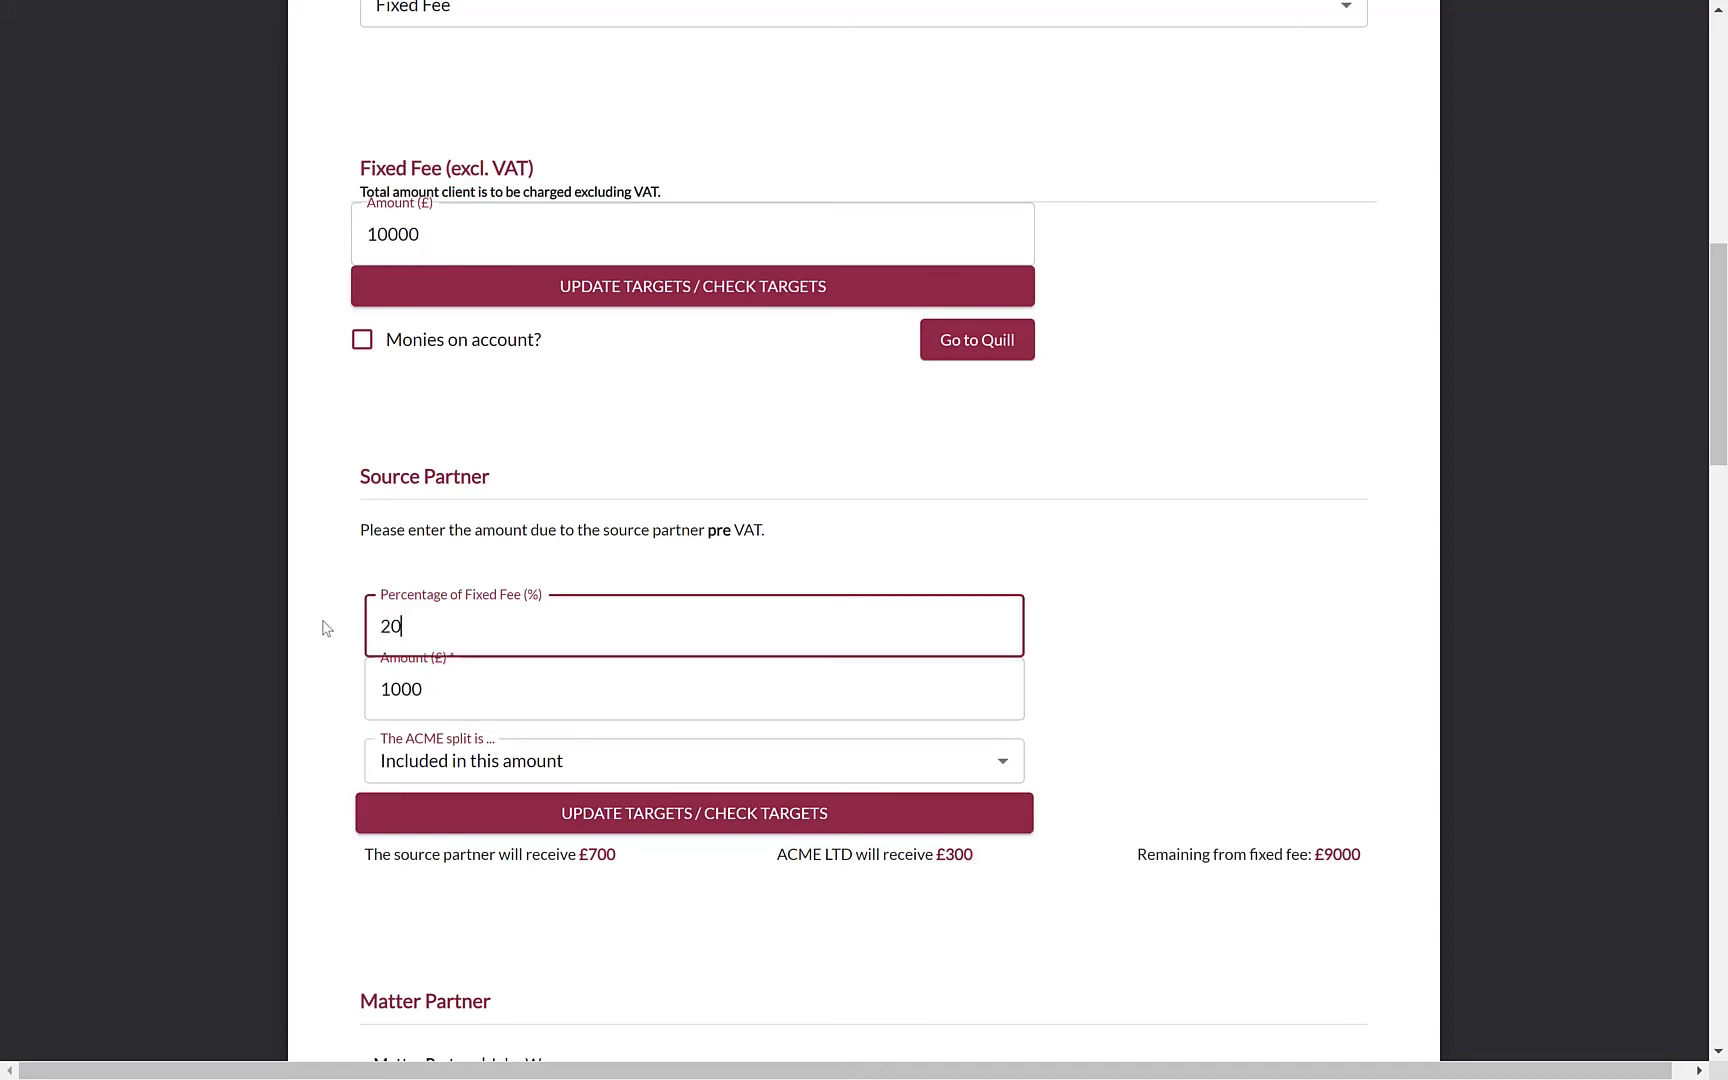
pyautogui.click(594, 800)
pyautogui.scroll(-2, 1371, 774)
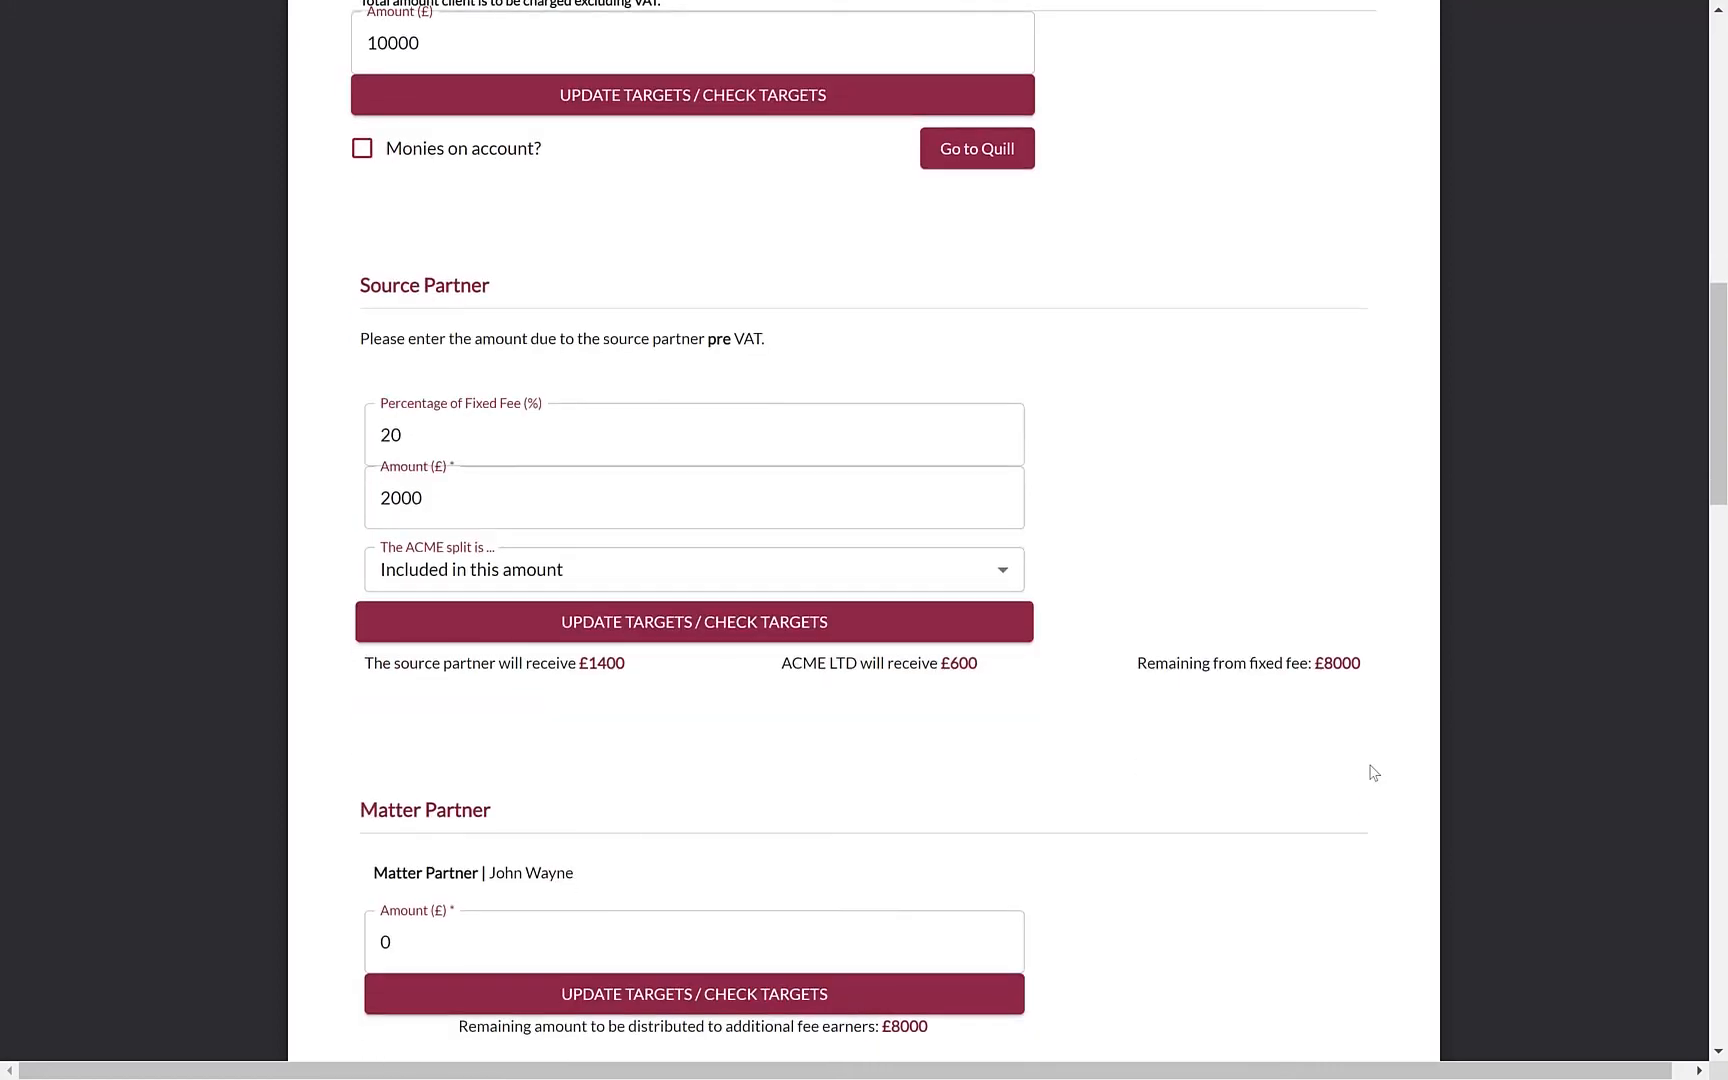
pyautogui.moveTo(1319, 665); pyautogui.dragTo(1365, 664)
pyautogui.rightClick(1365, 663)
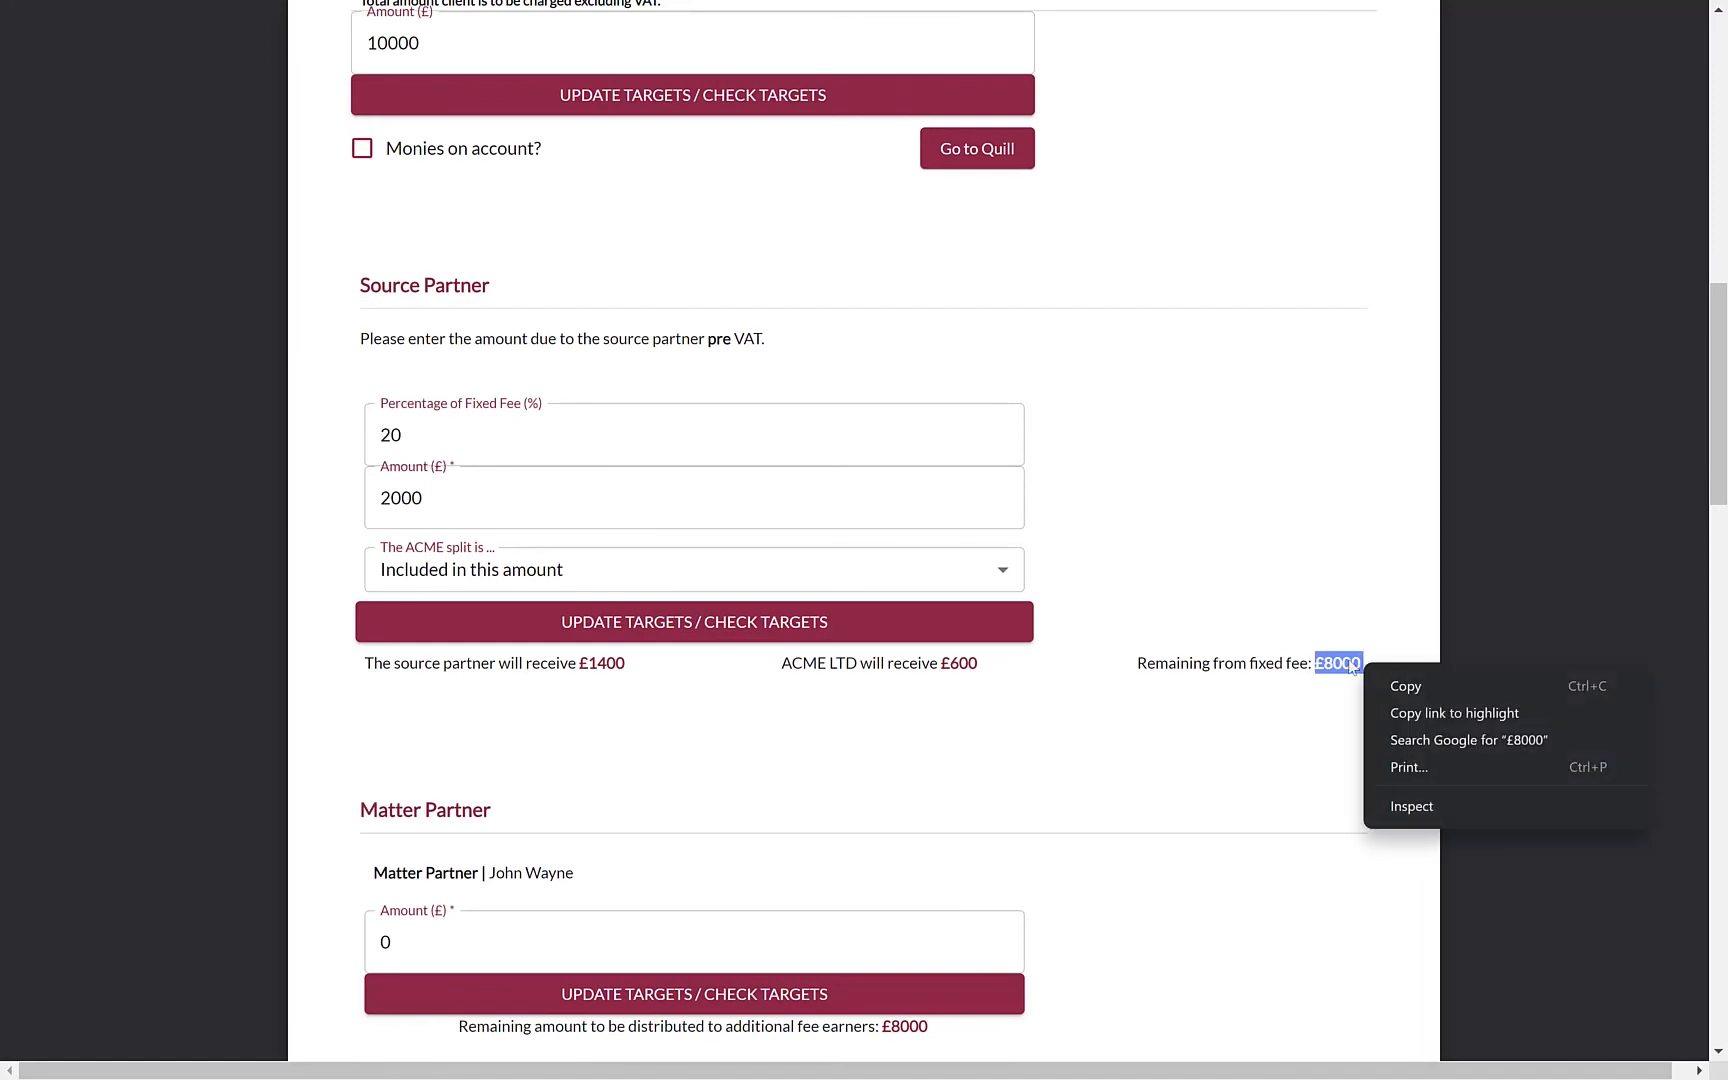
pyautogui.click(1345, 663)
pyautogui.click(1401, 676)
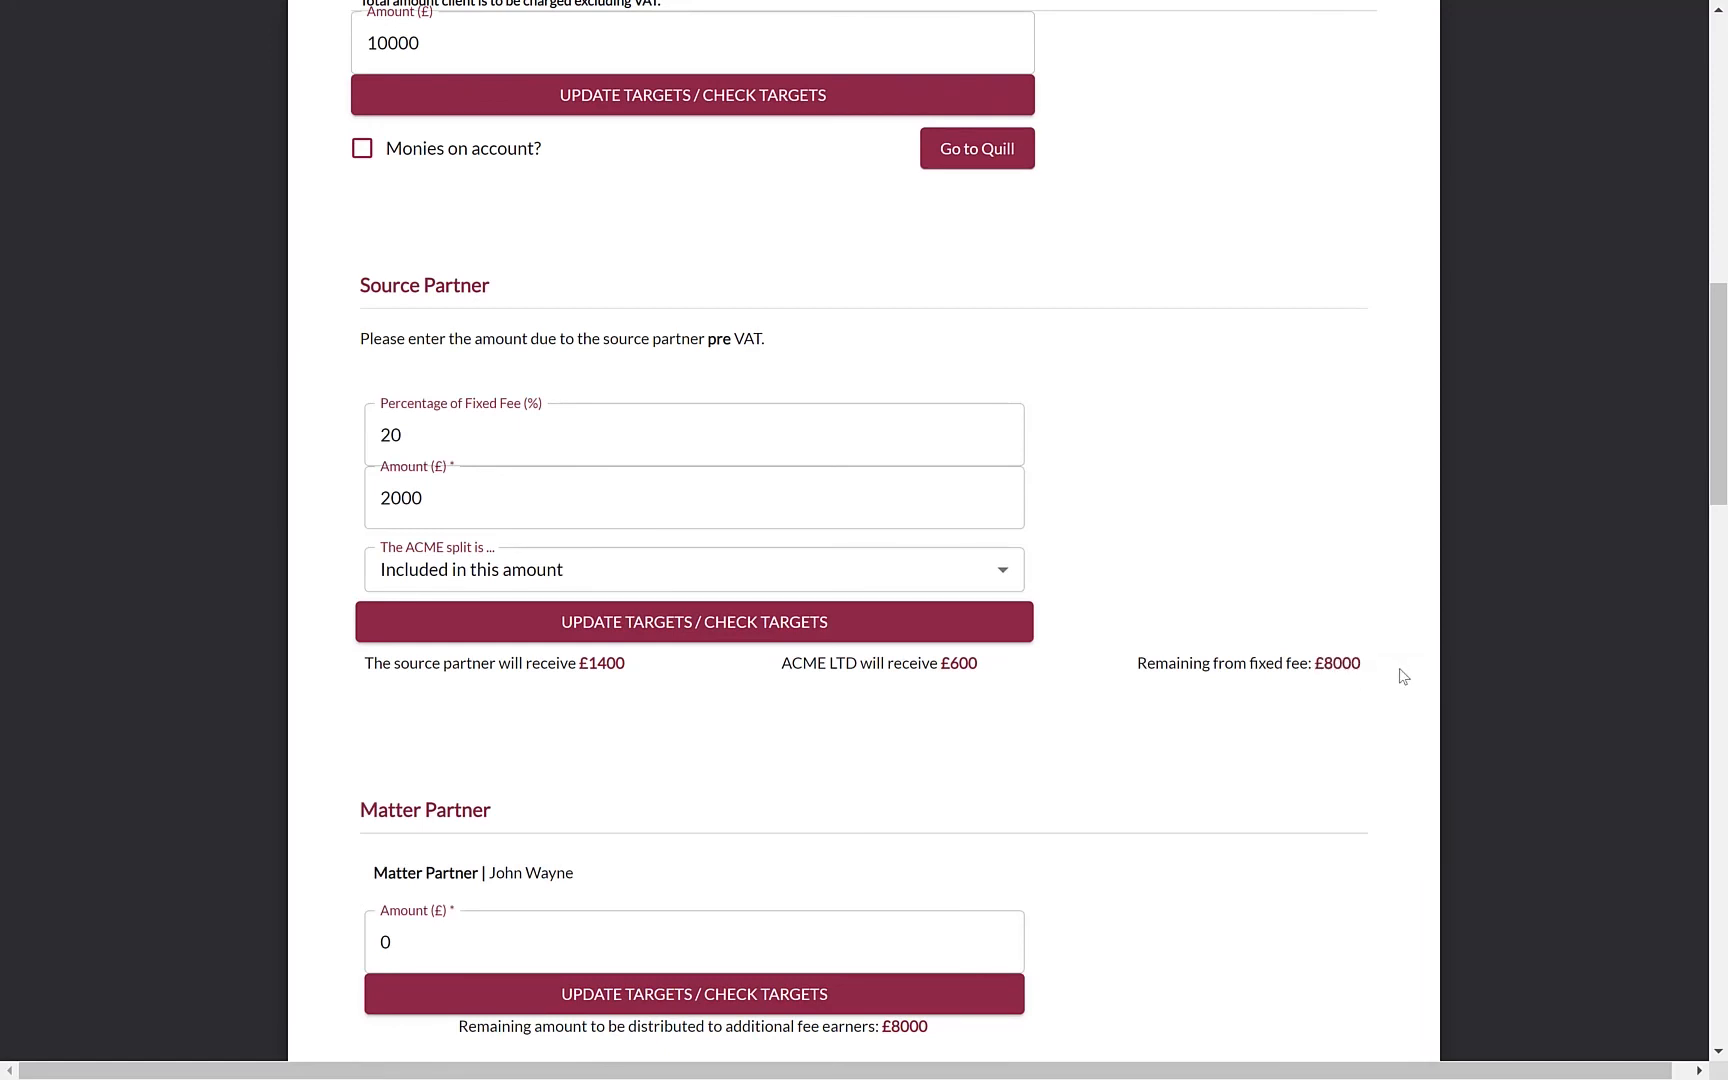
pyautogui.scroll(-5, 1403, 676)
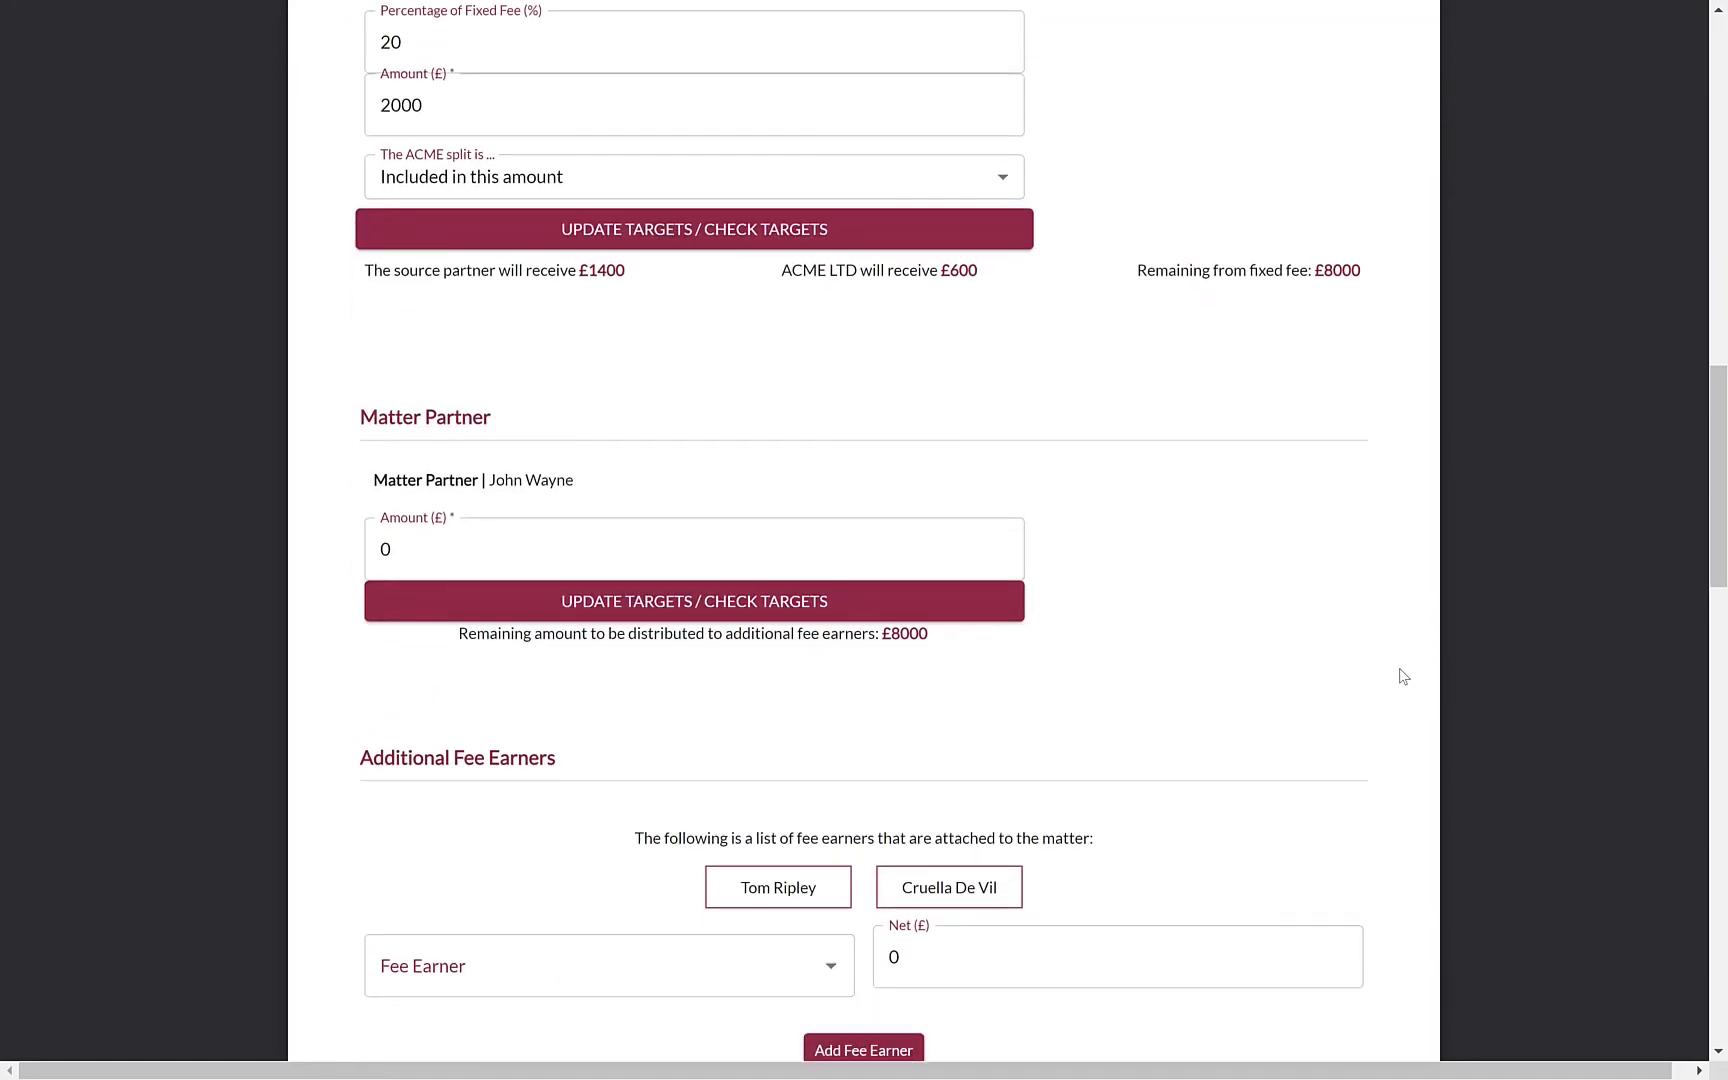
# Set the matter partner amount to £4000 and recalculate the remaining amount
pyautogui.moveTo(412, 428); pyautogui.dragTo(380, 427)
pyautogui.write('4000')
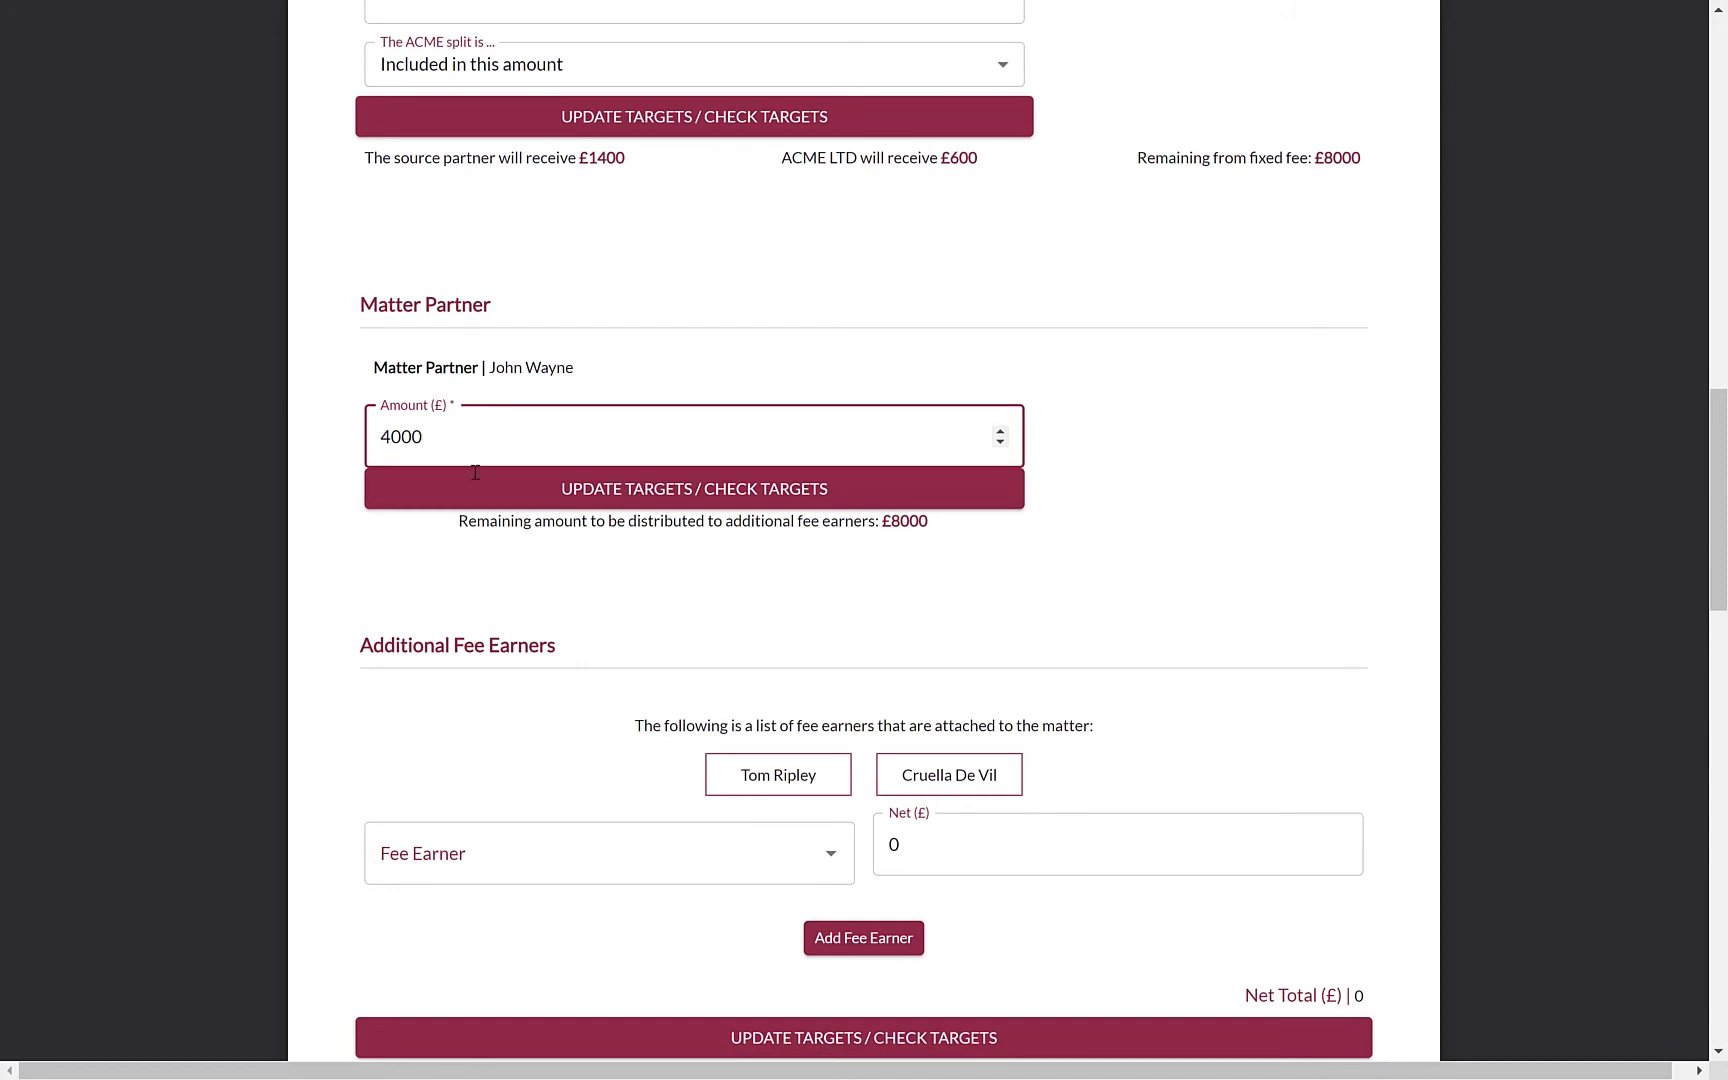
pyautogui.click(552, 494)
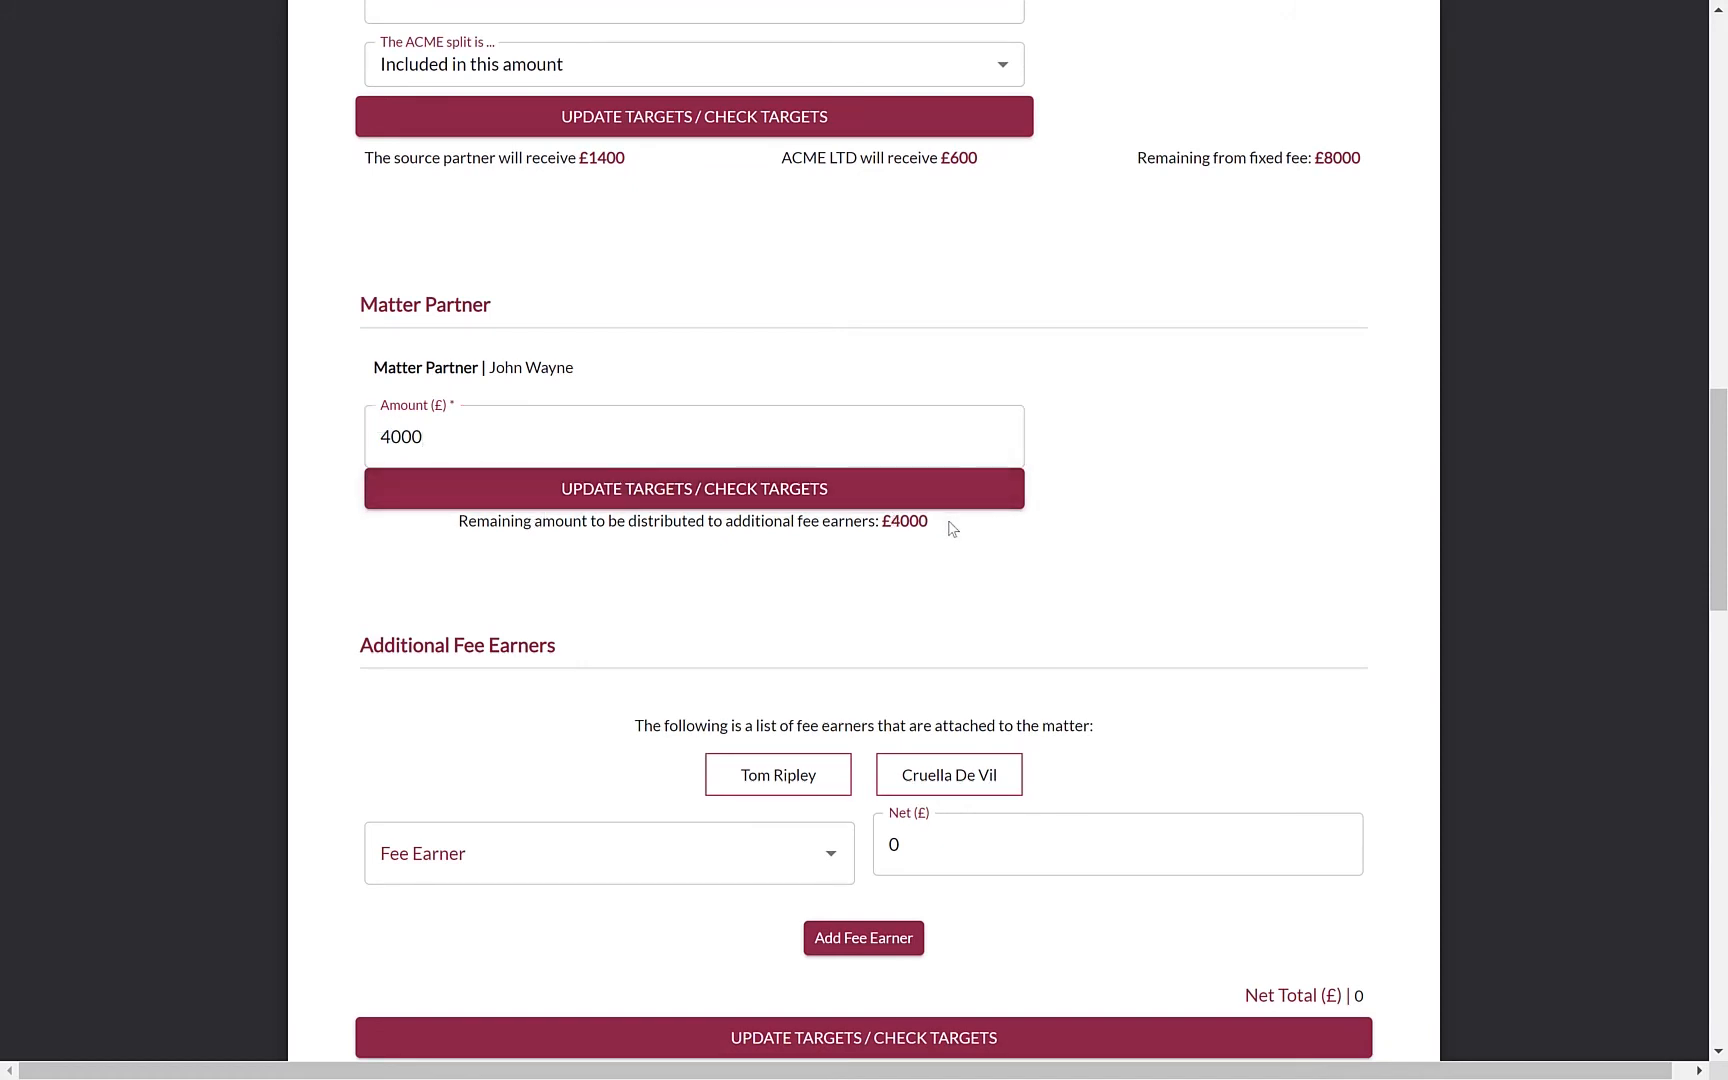
pyautogui.scroll(-3, 973, 672)
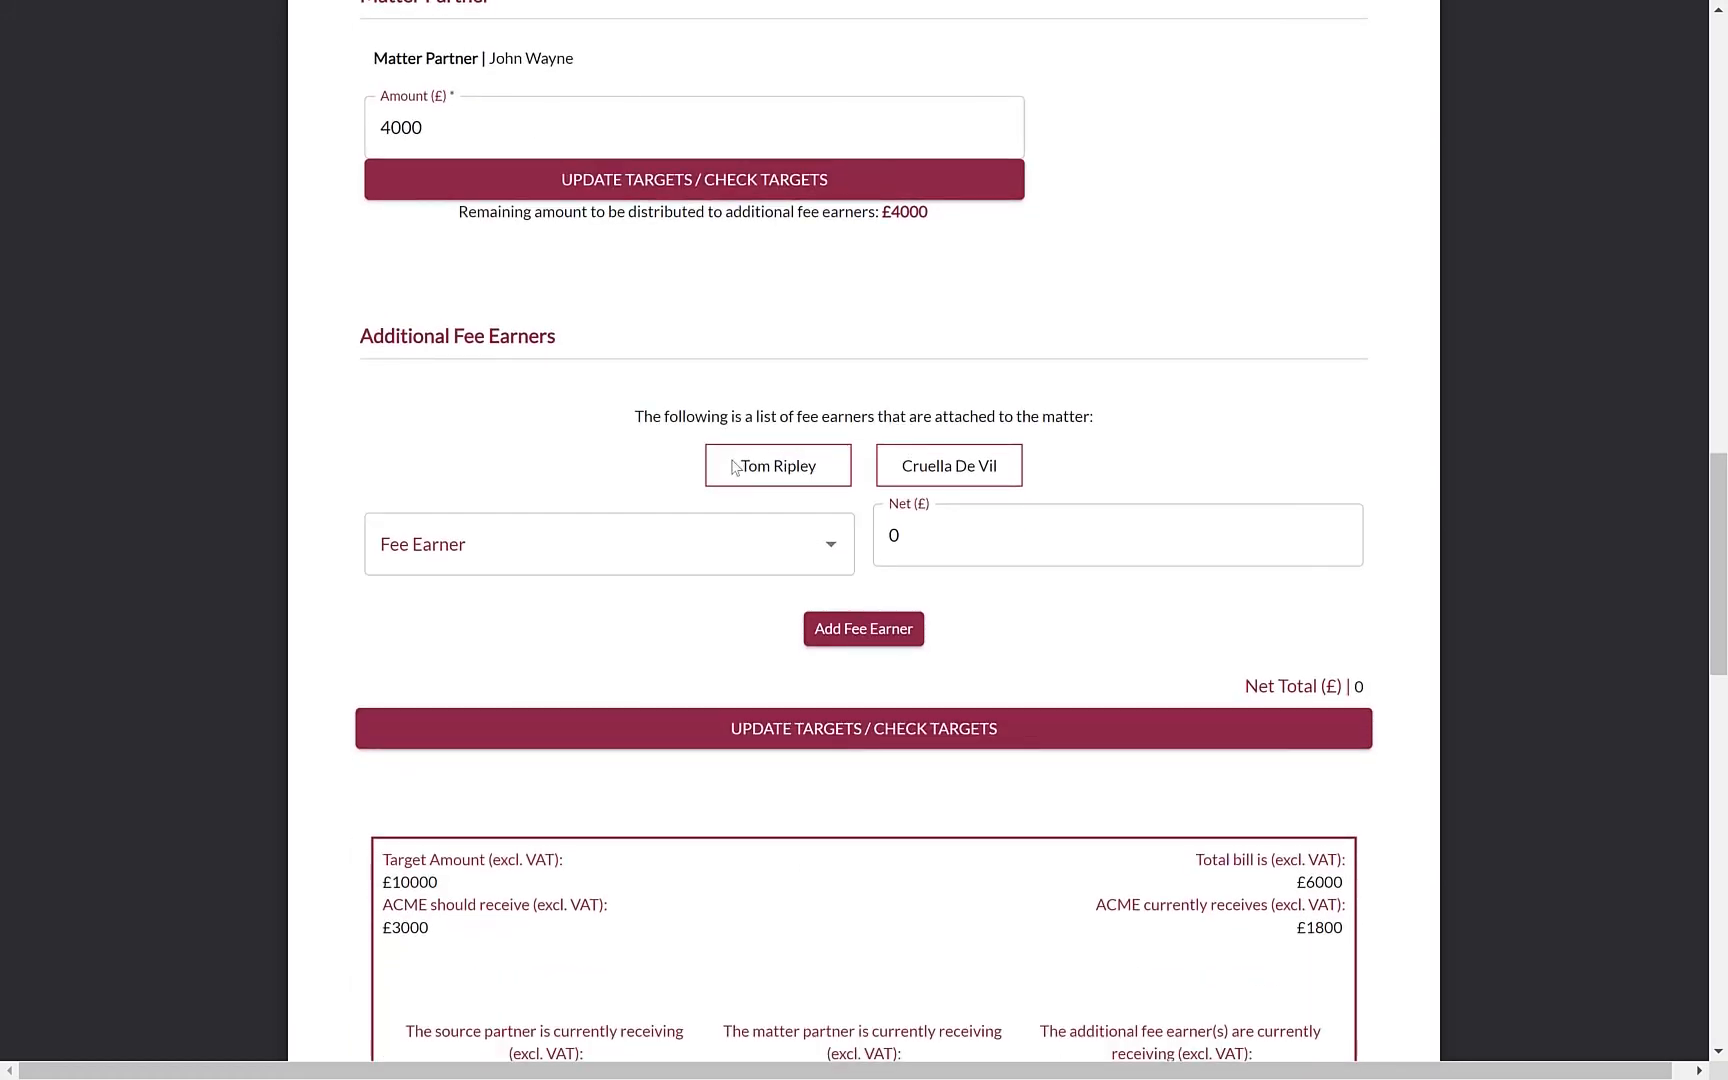
# Add both attached fee earners to the bill at £2000 net each
pyautogui.click(755, 548)
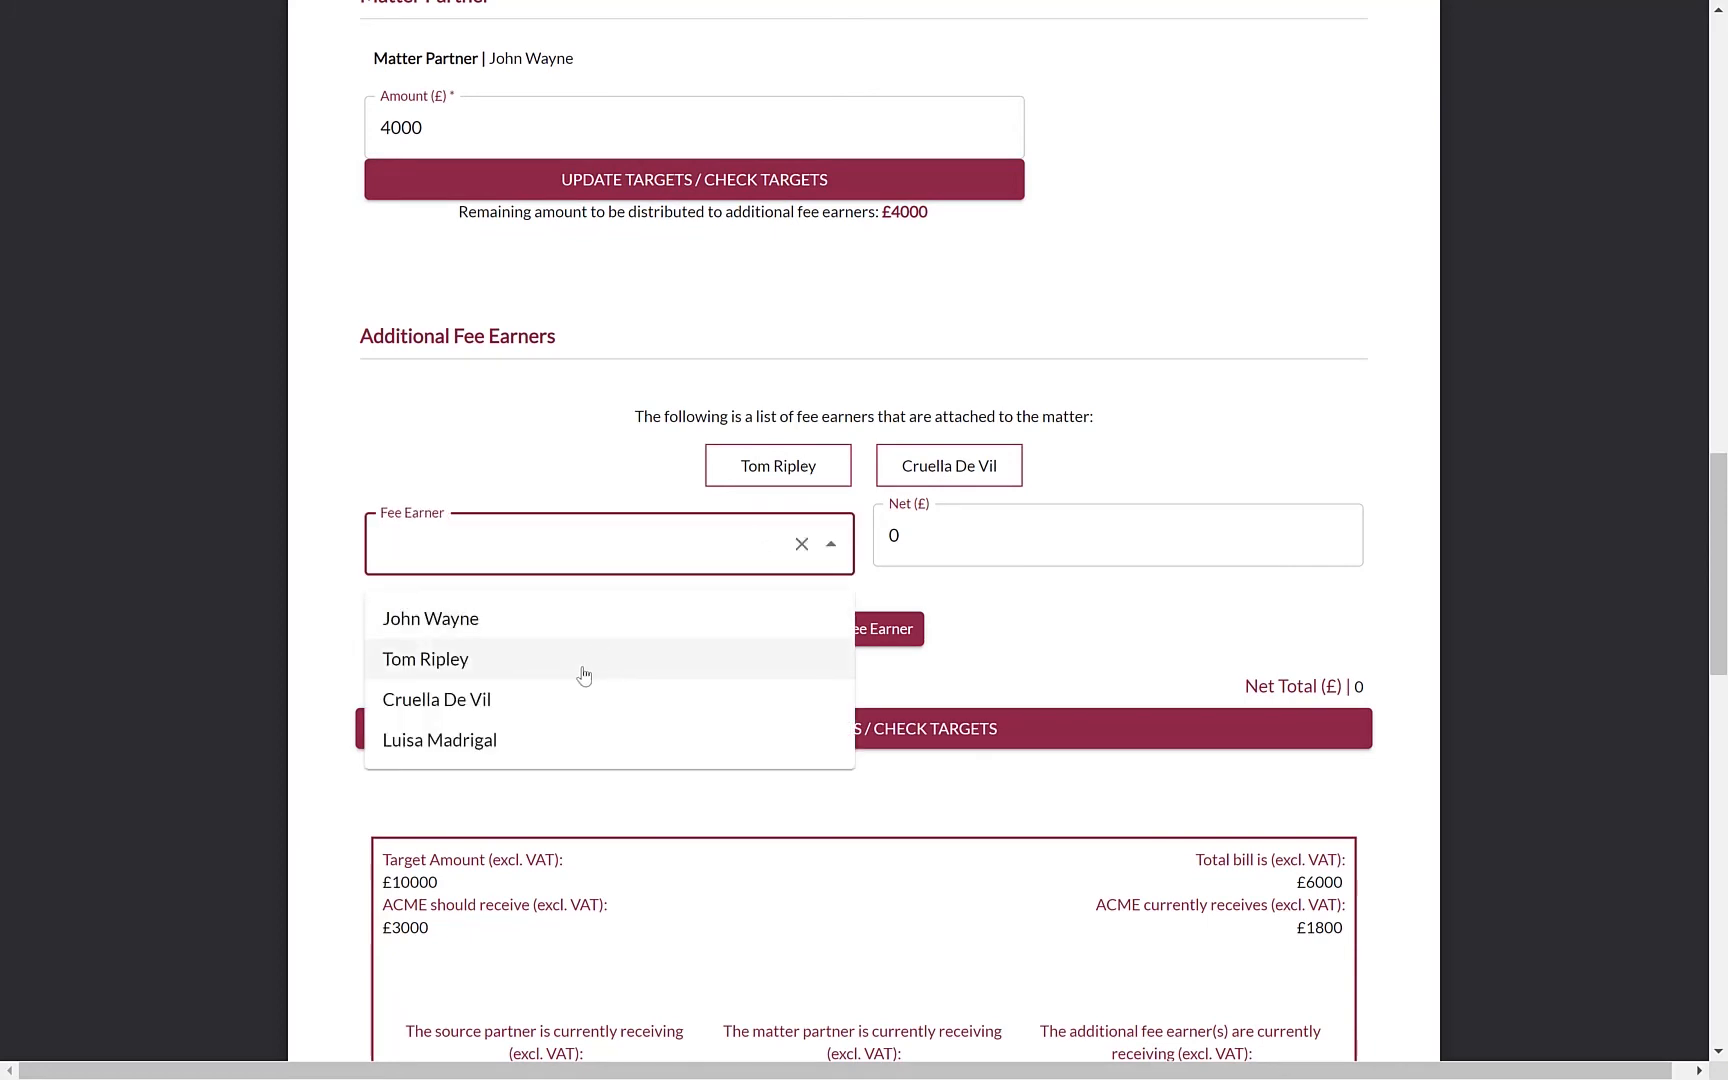
pyautogui.write('tom')
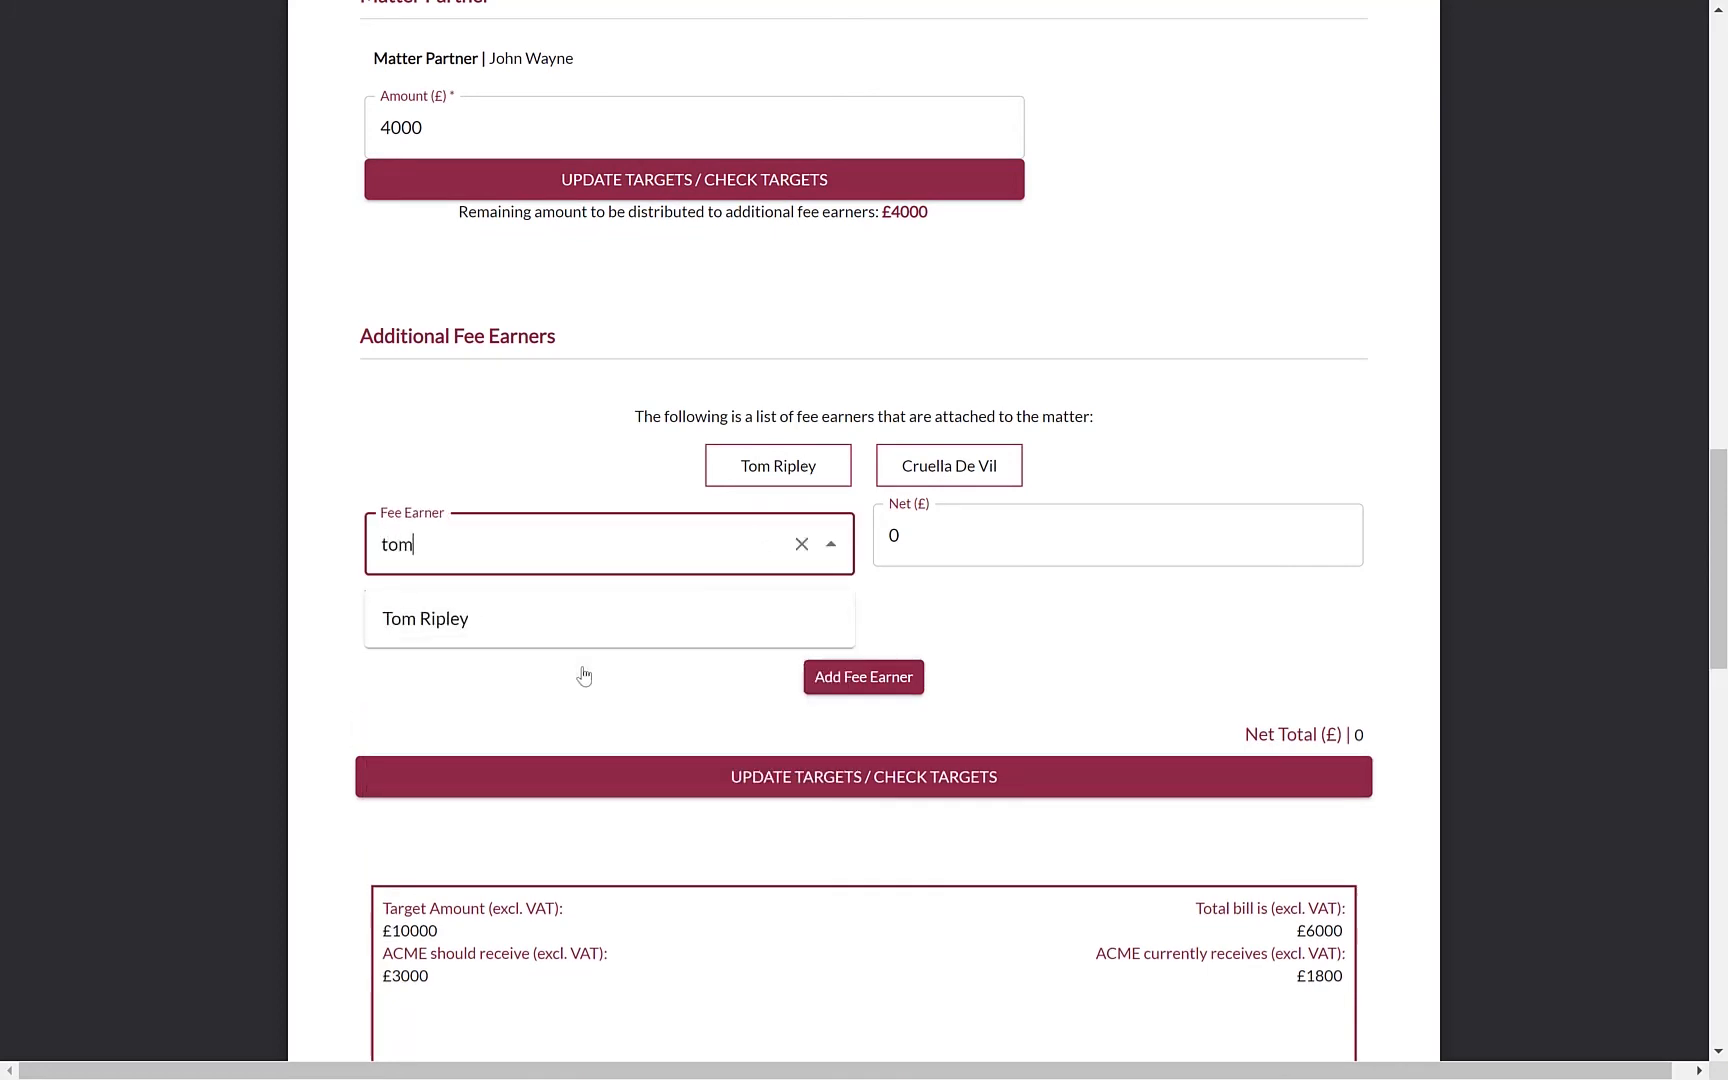
pyautogui.click(468, 628)
pyautogui.click(899, 544)
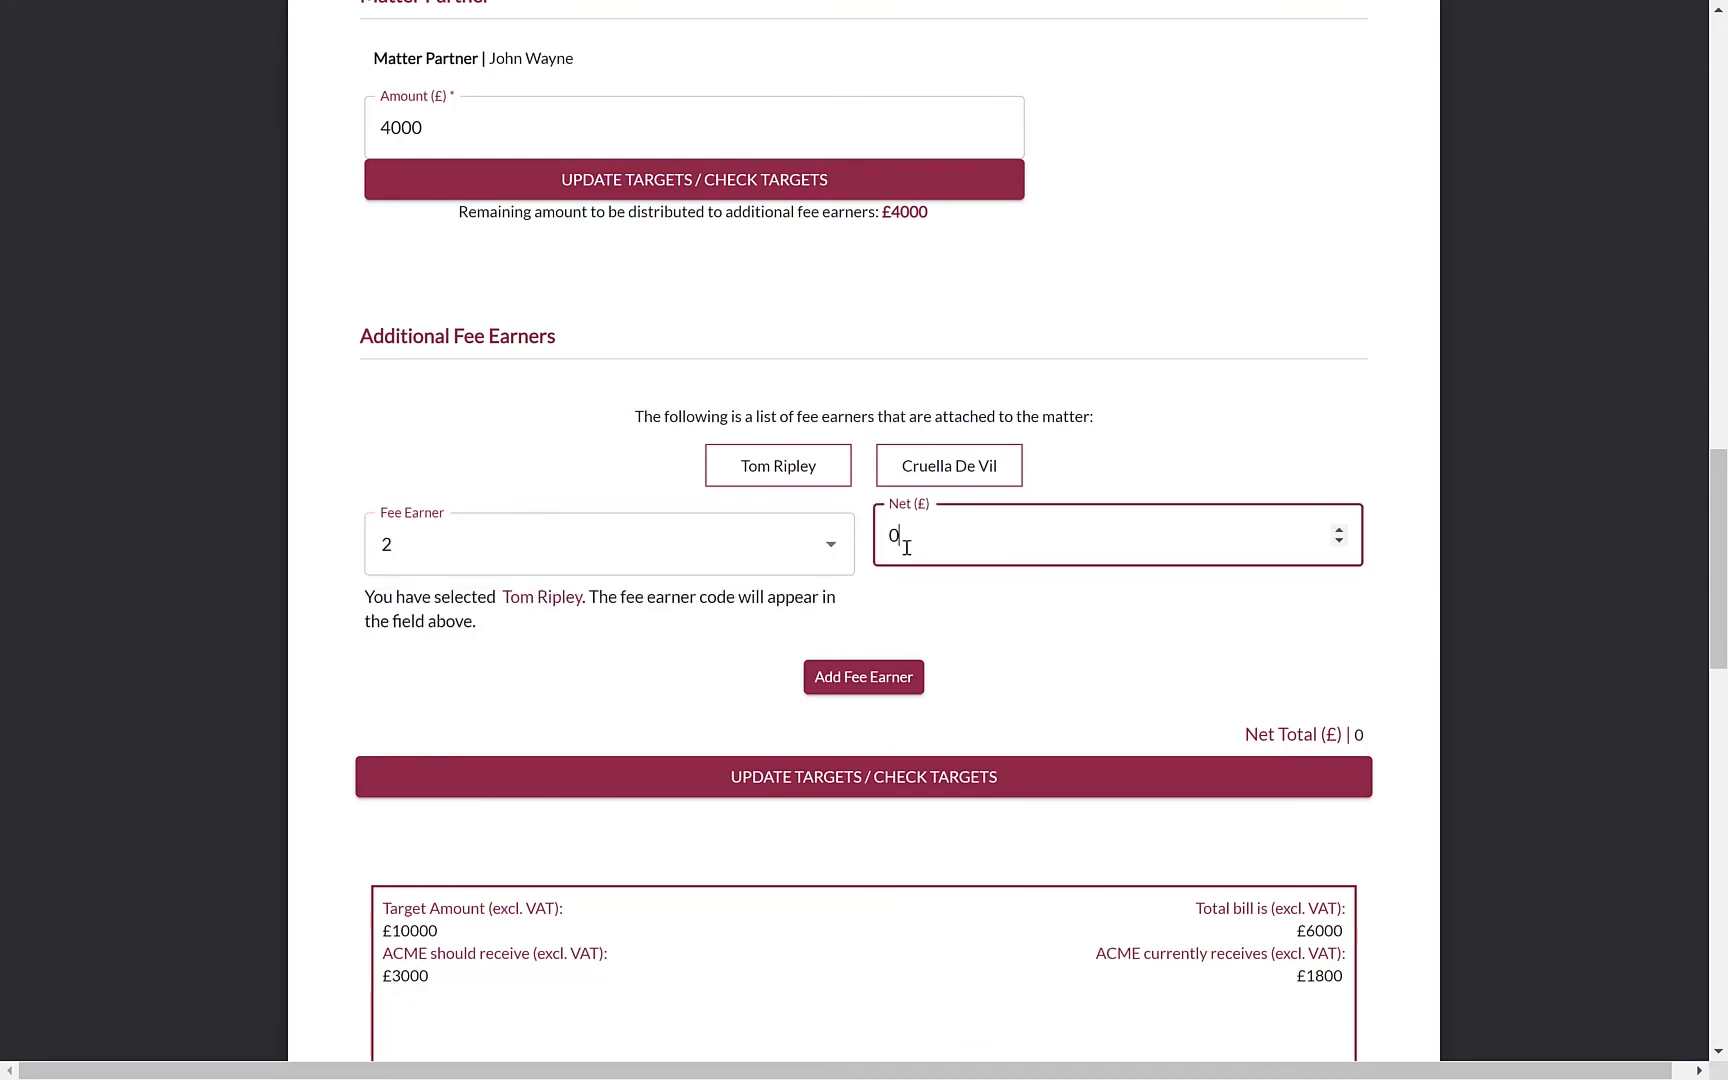
pyautogui.doubleClick(888, 540)
pyautogui.write('2000')
pyautogui.click(864, 678)
pyautogui.click(529, 536)
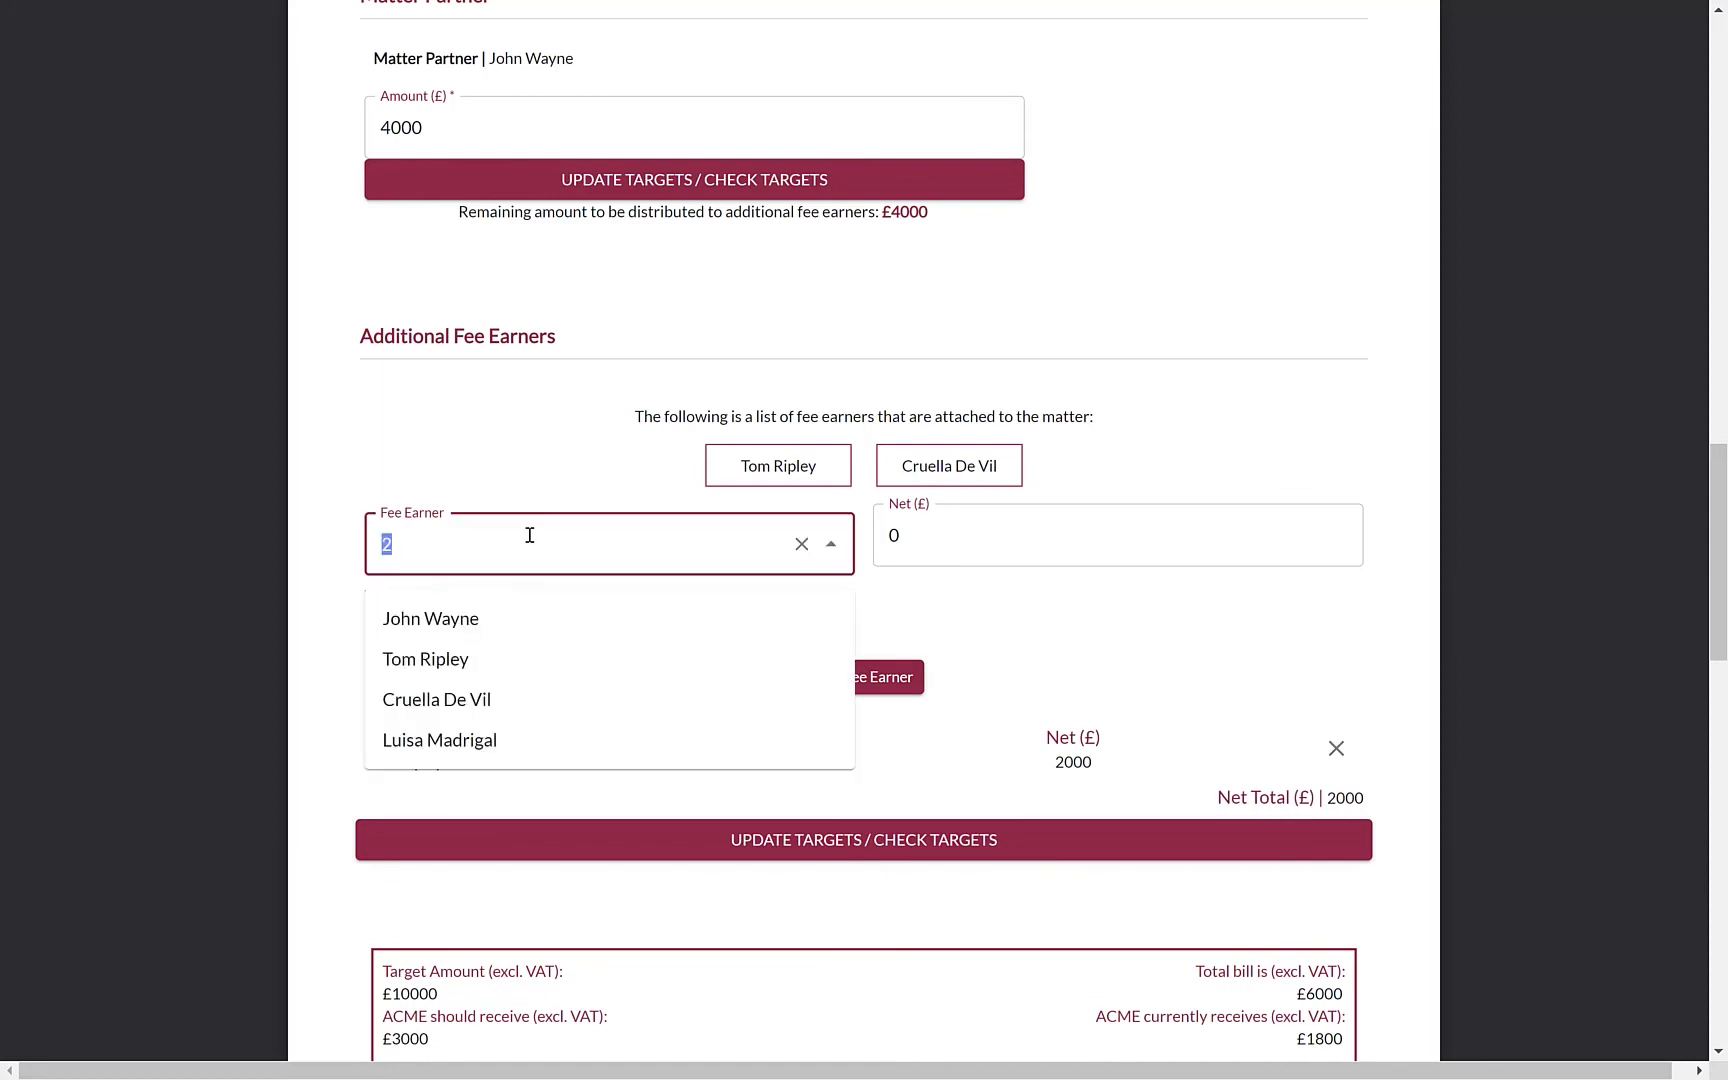
pyautogui.click(436, 699)
pyautogui.click(993, 508)
pyautogui.write('2')
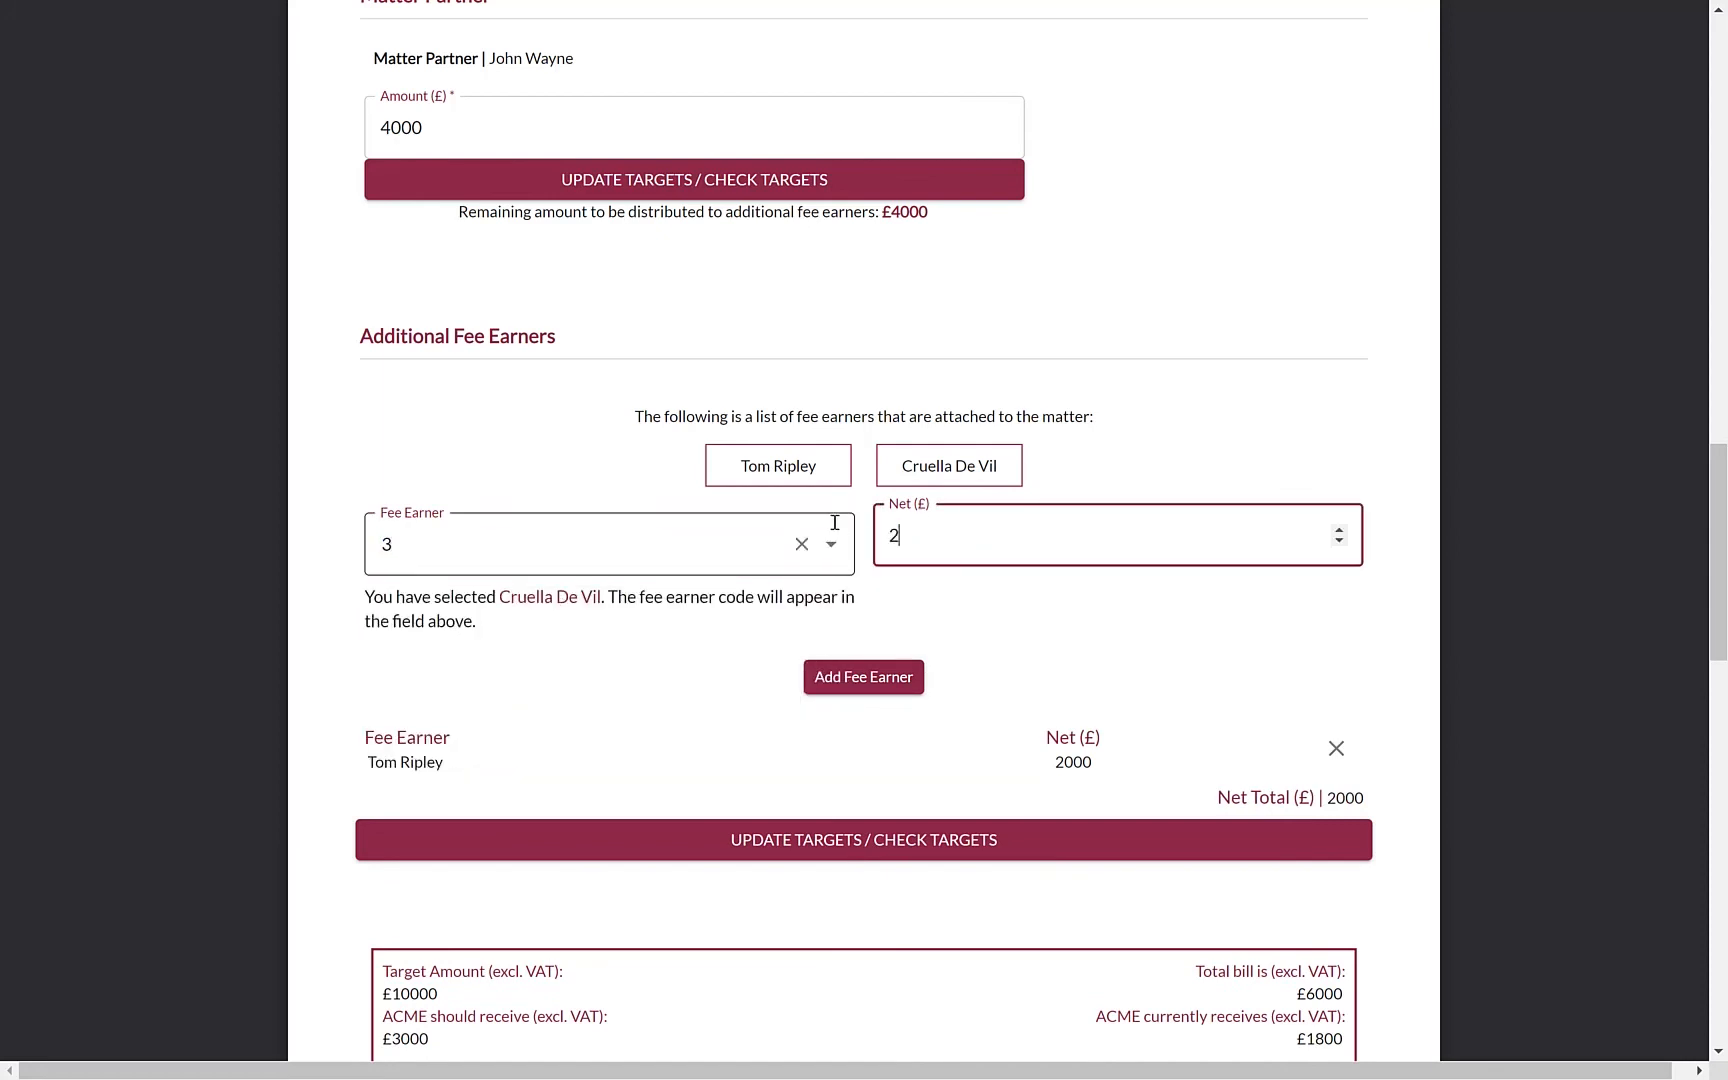
pyautogui.write('000')
pyautogui.click(915, 685)
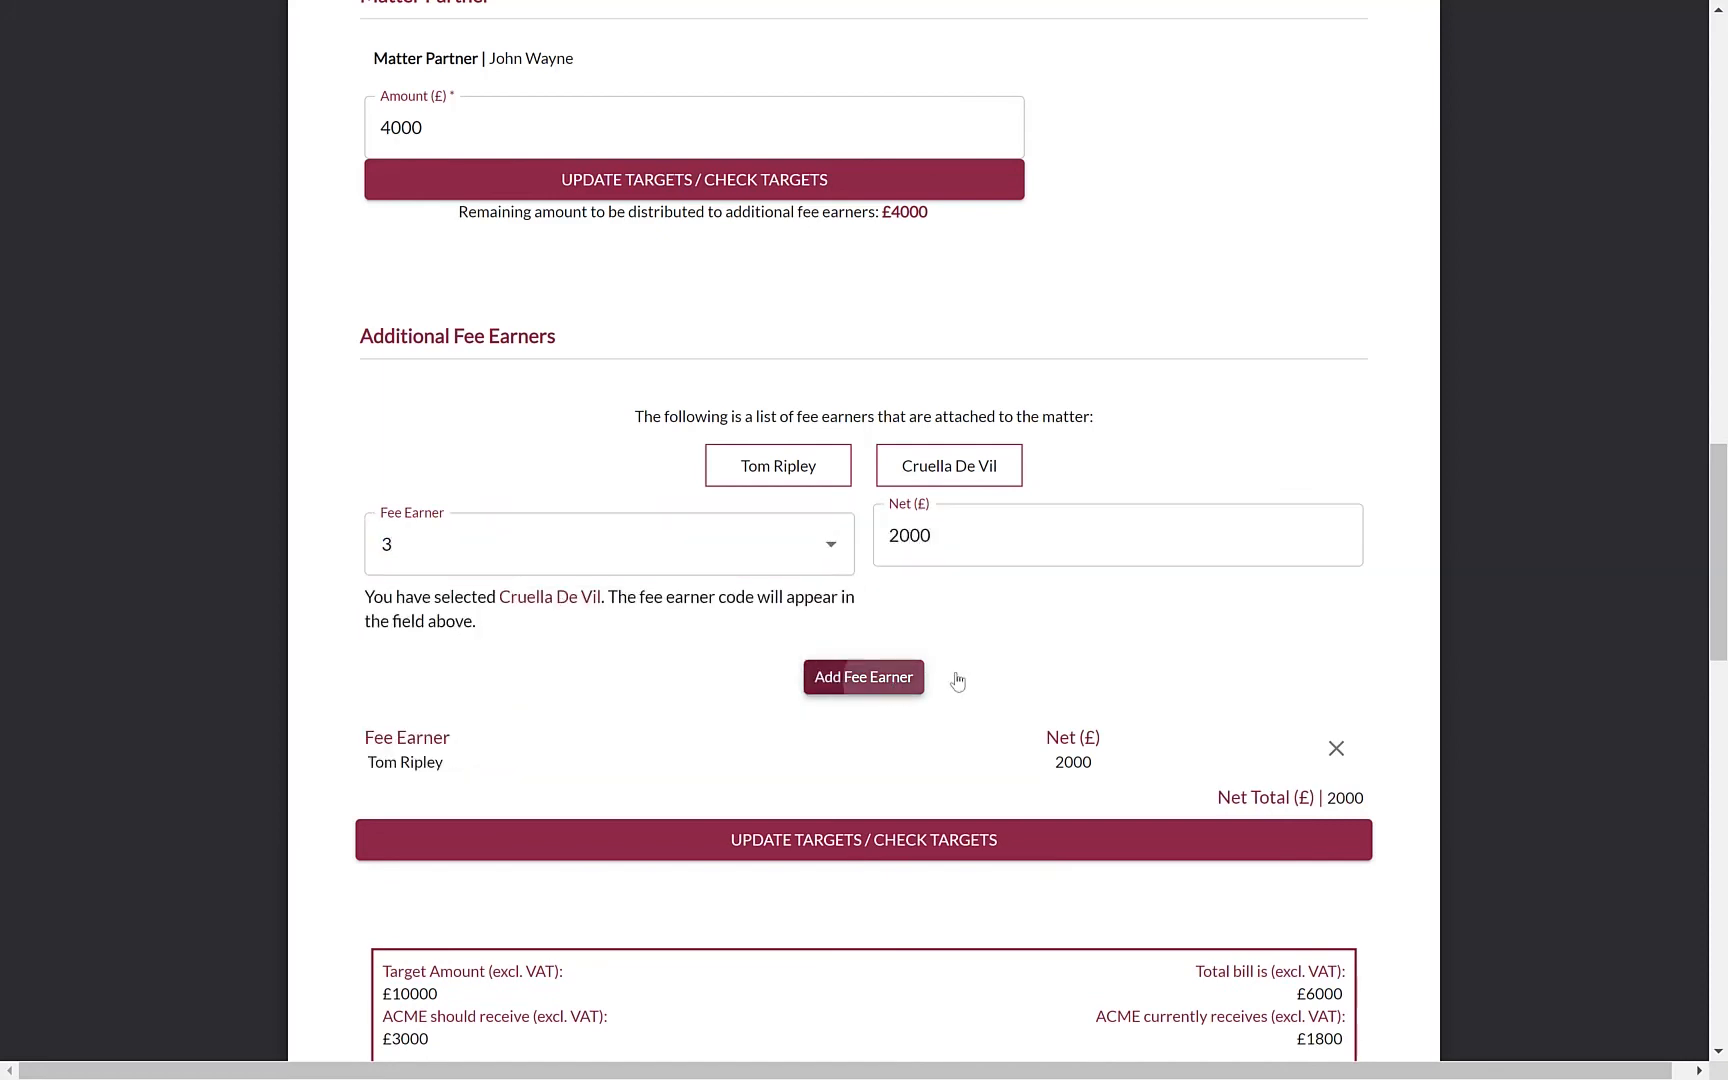
pyautogui.scroll(-2, 1350, 675)
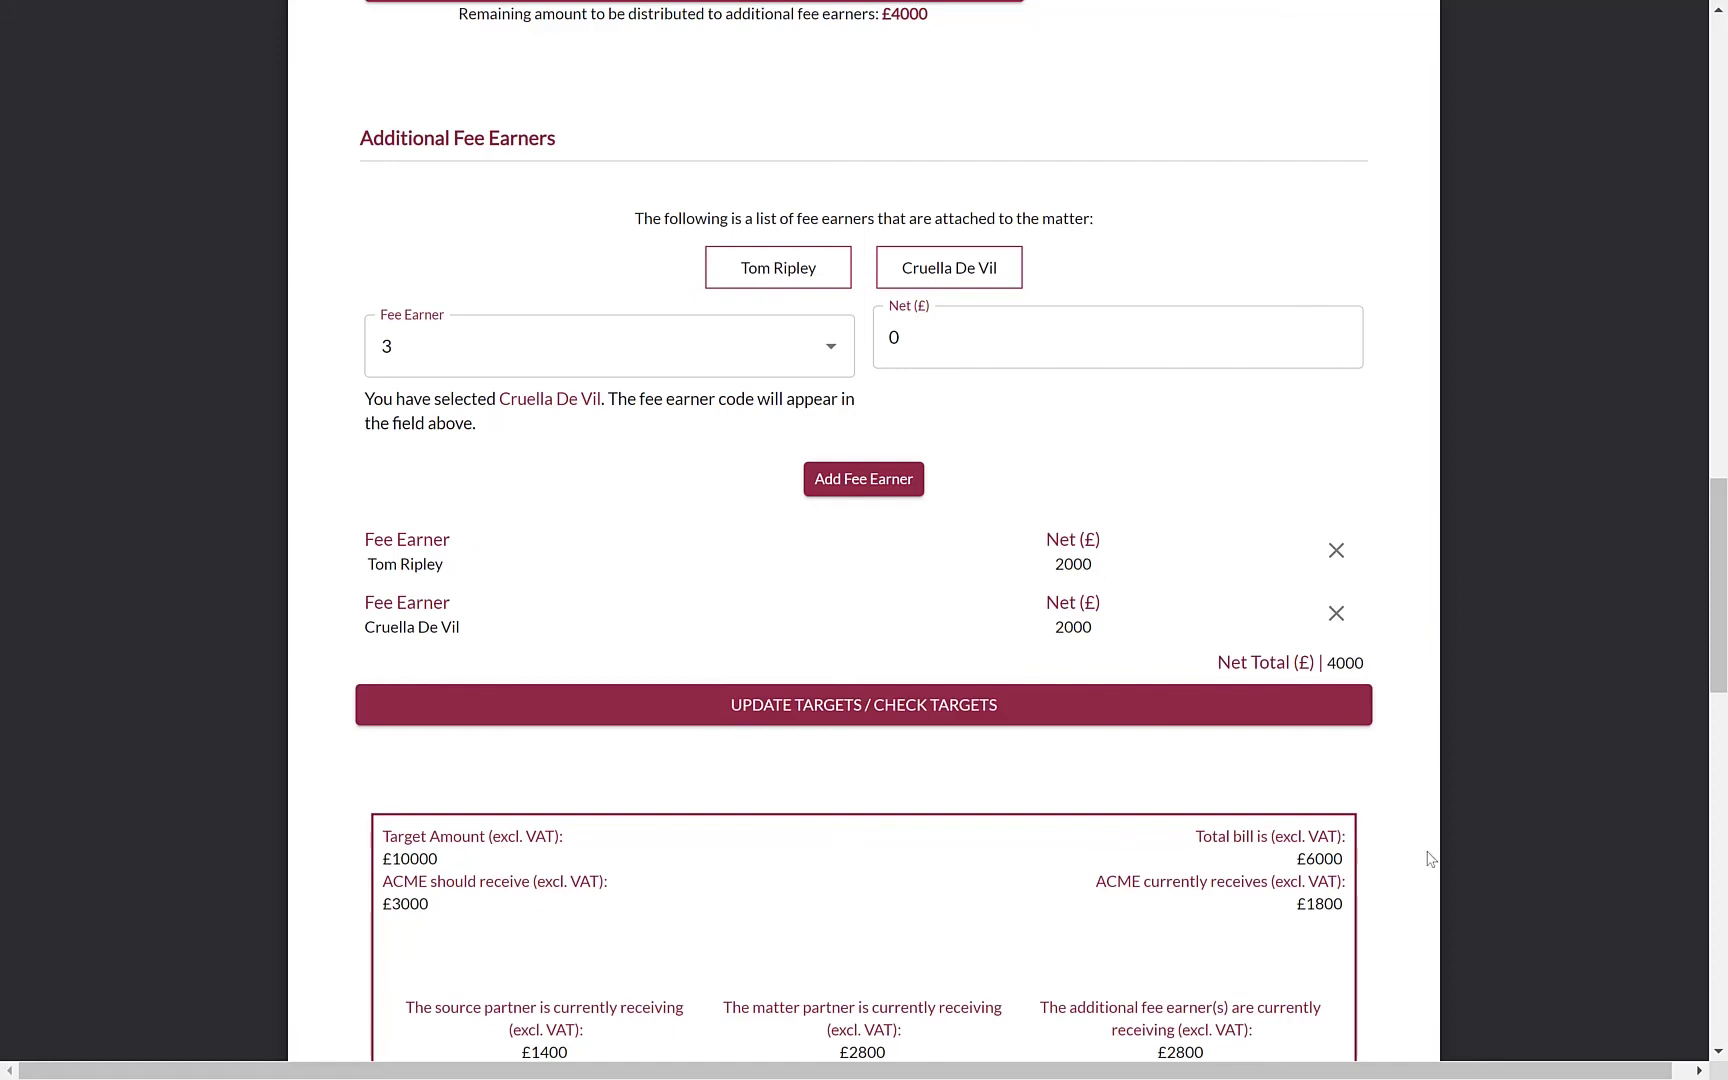
# Check targets and confirm the £10000 total matches the target, with ACME receiving £3000
pyautogui.scroll(-5, 1430, 858)
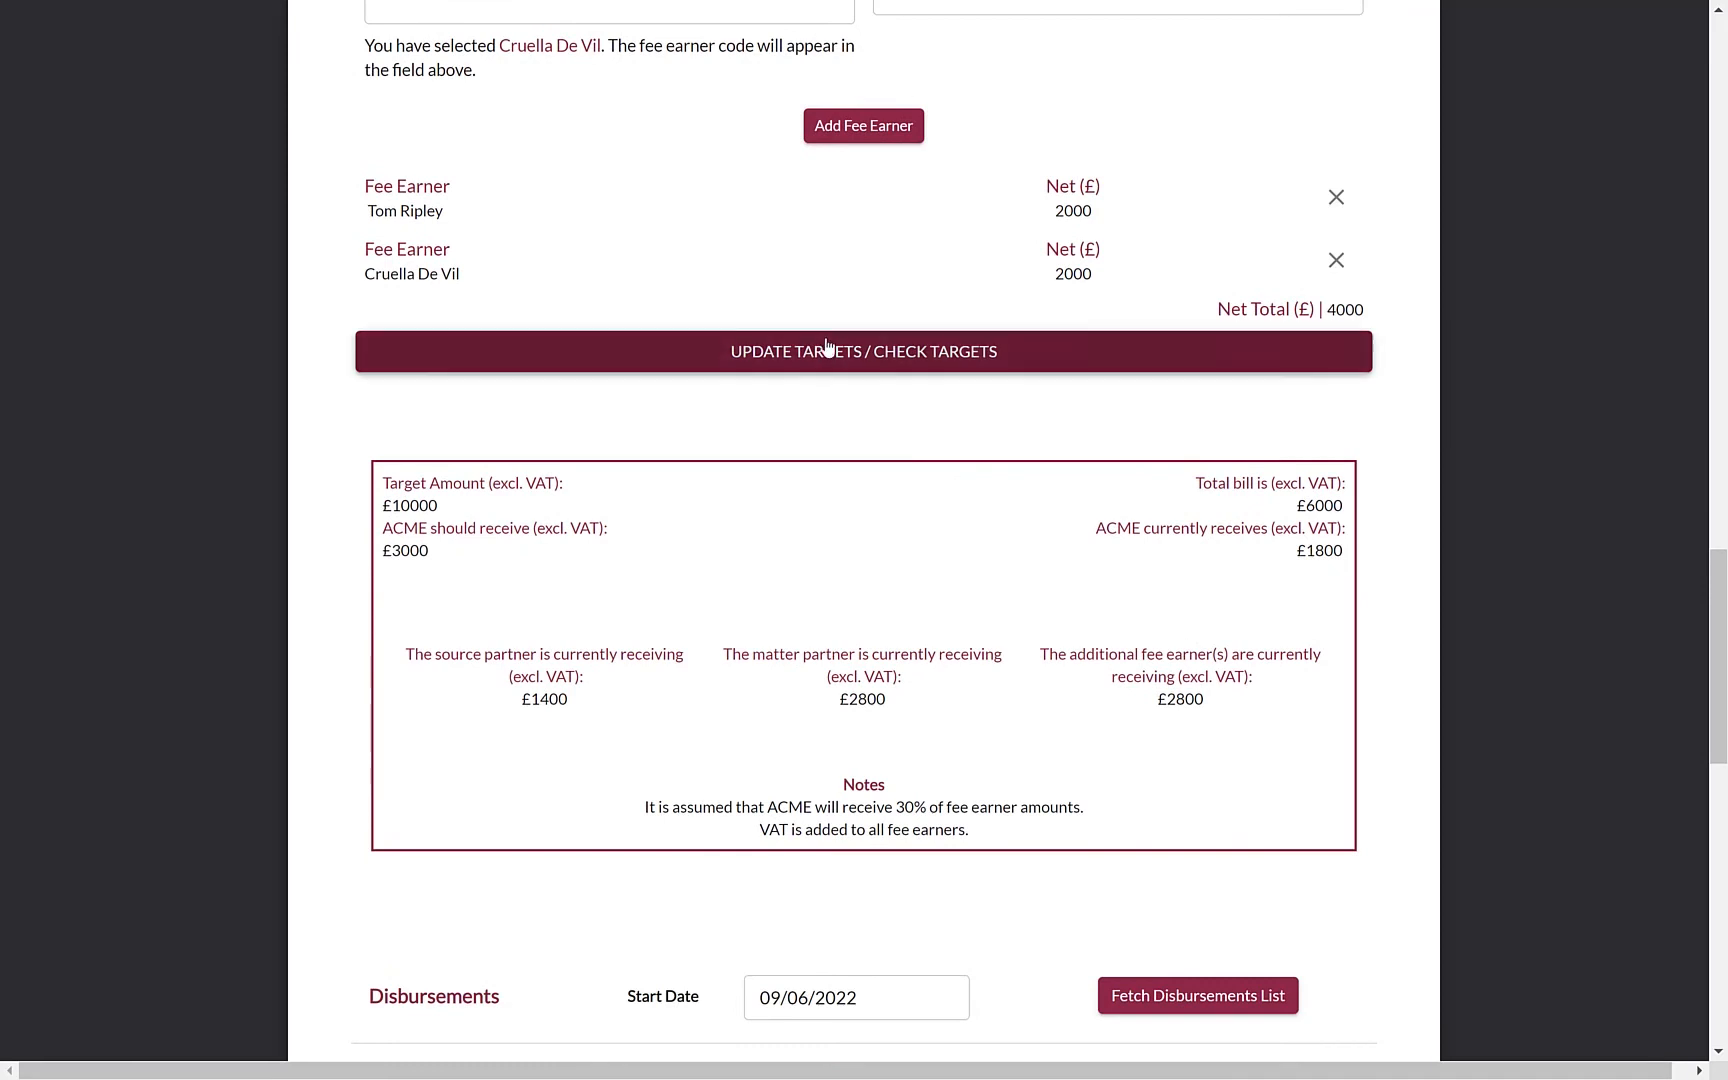
pyautogui.click(832, 352)
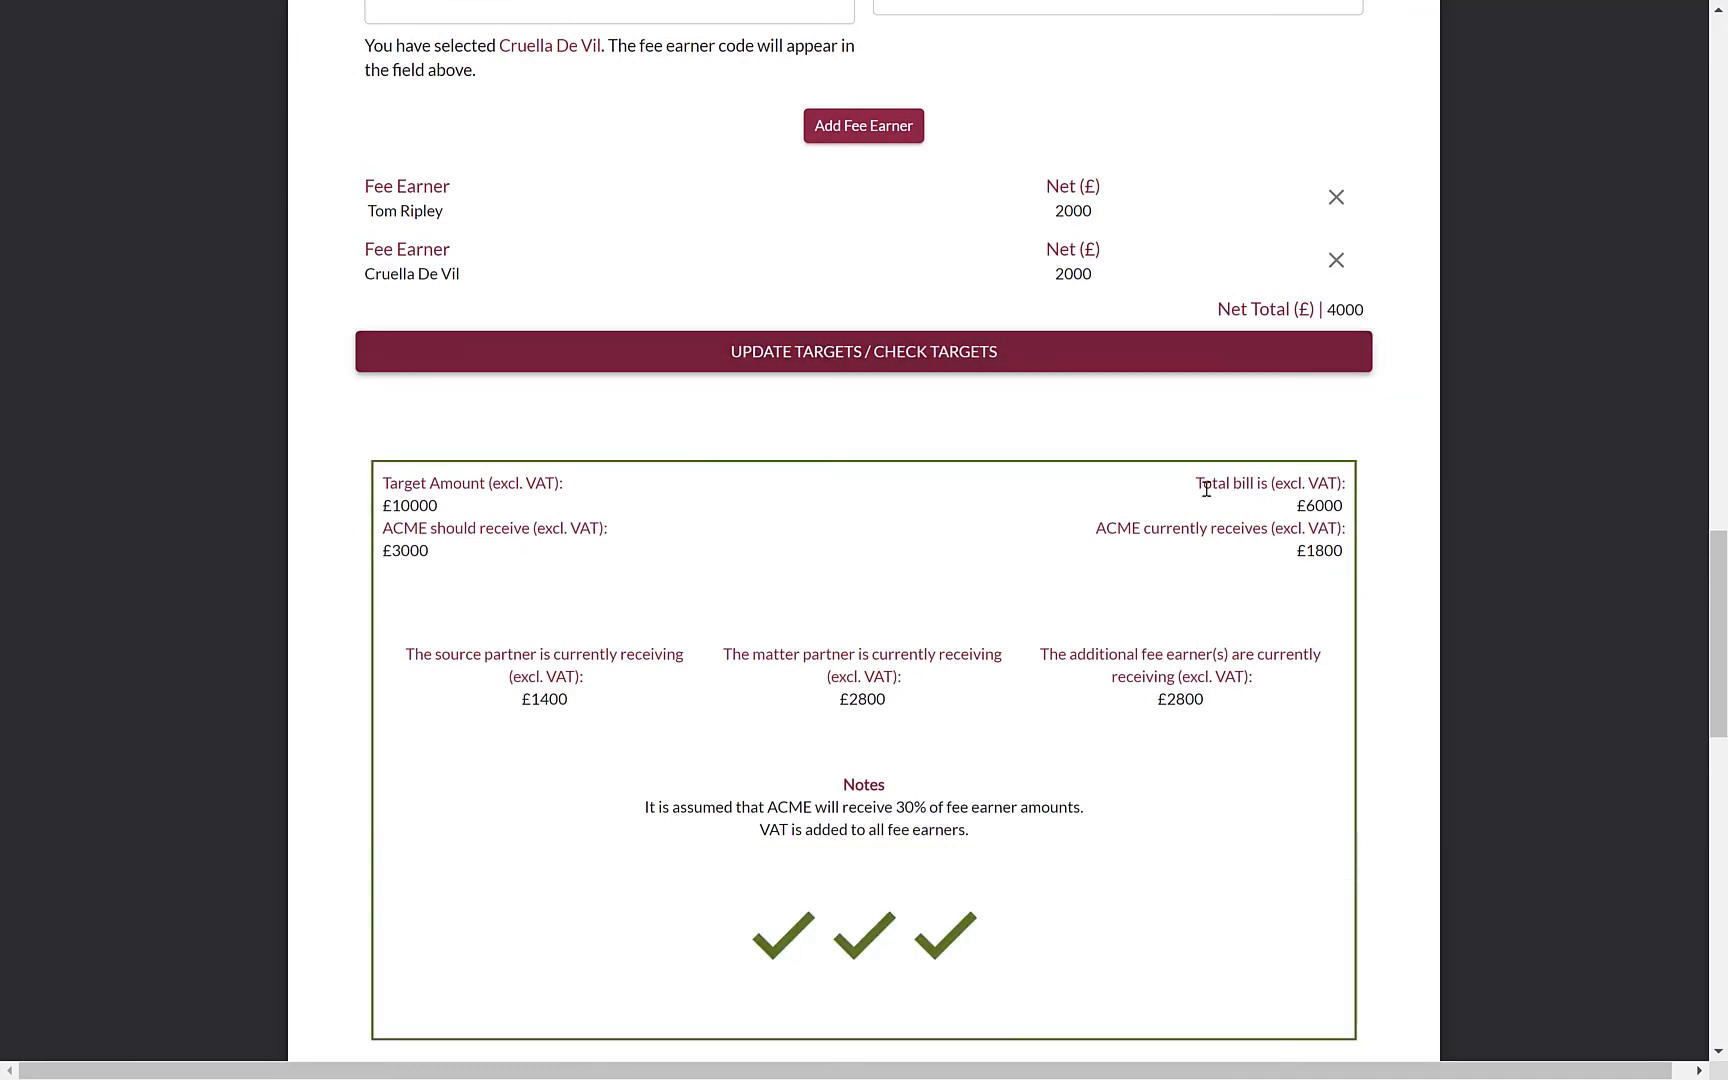
pyautogui.scroll(-1, 1205, 488)
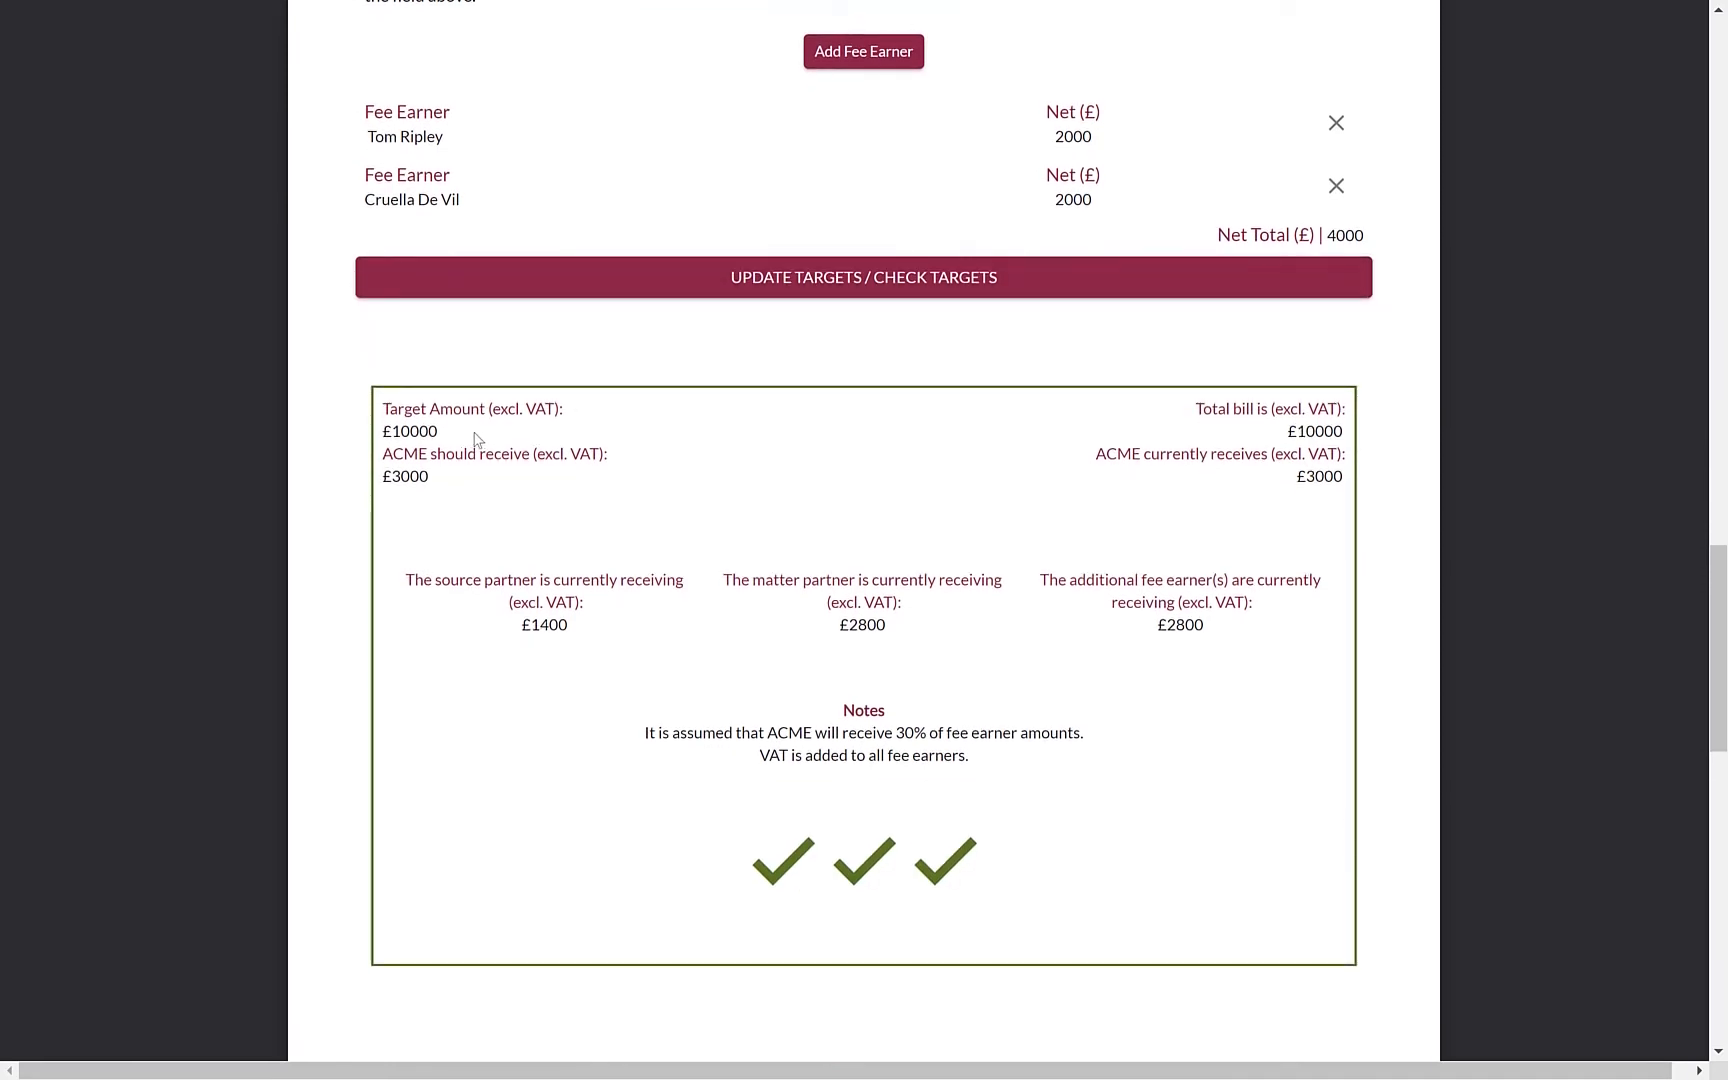
pyautogui.moveTo(438, 431); pyautogui.dragTo(366, 430)
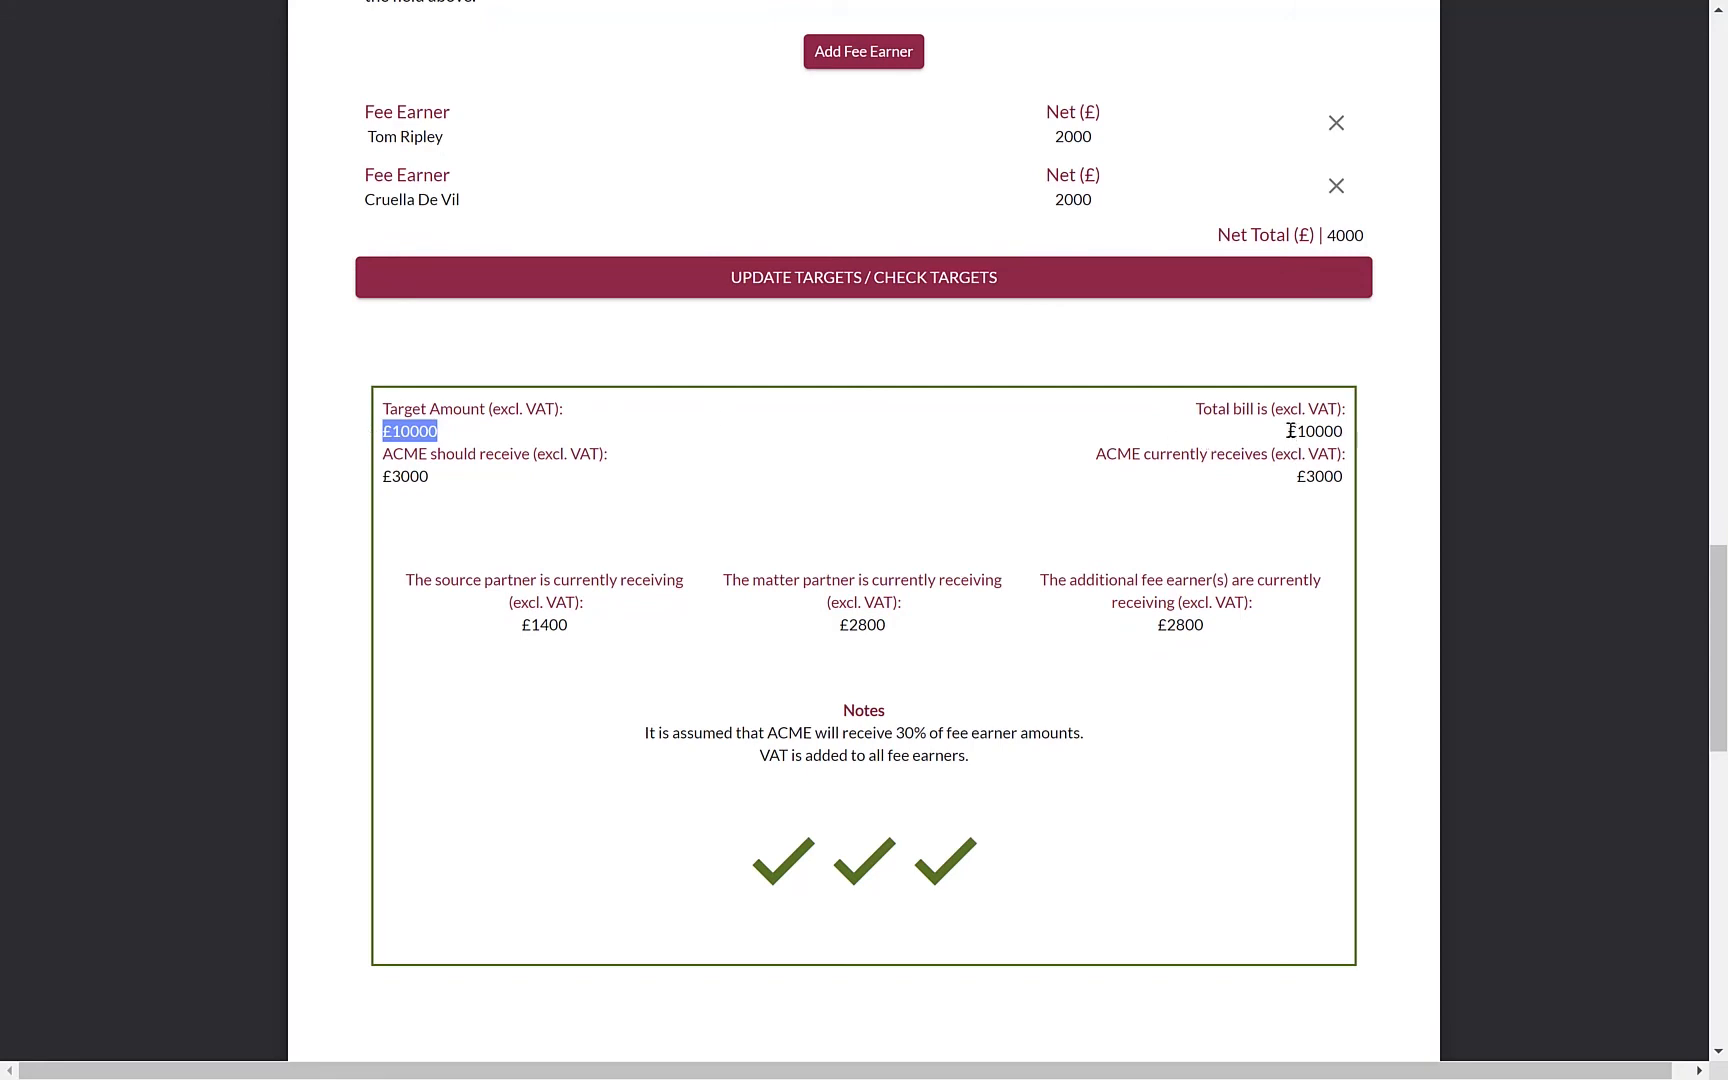
pyautogui.moveTo(1287, 431); pyautogui.dragTo(1347, 440)
pyautogui.click(1346, 433)
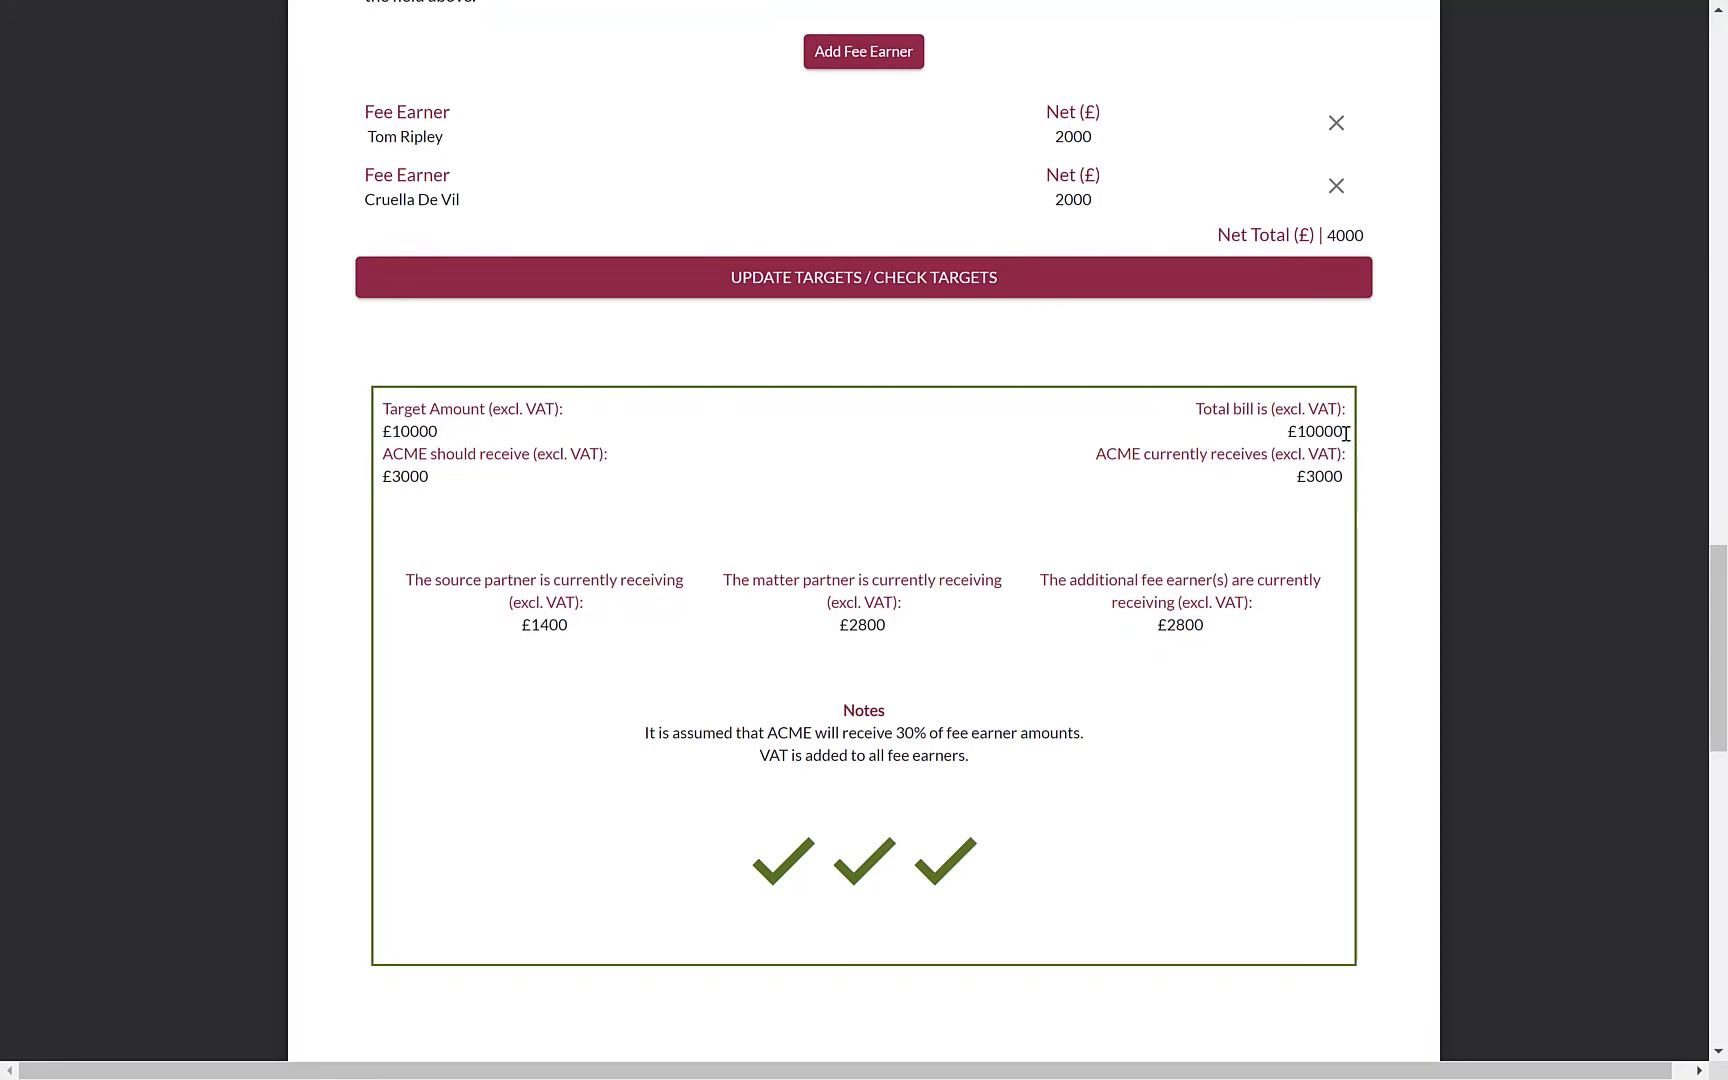
pyautogui.scroll(-1, 1402, 581)
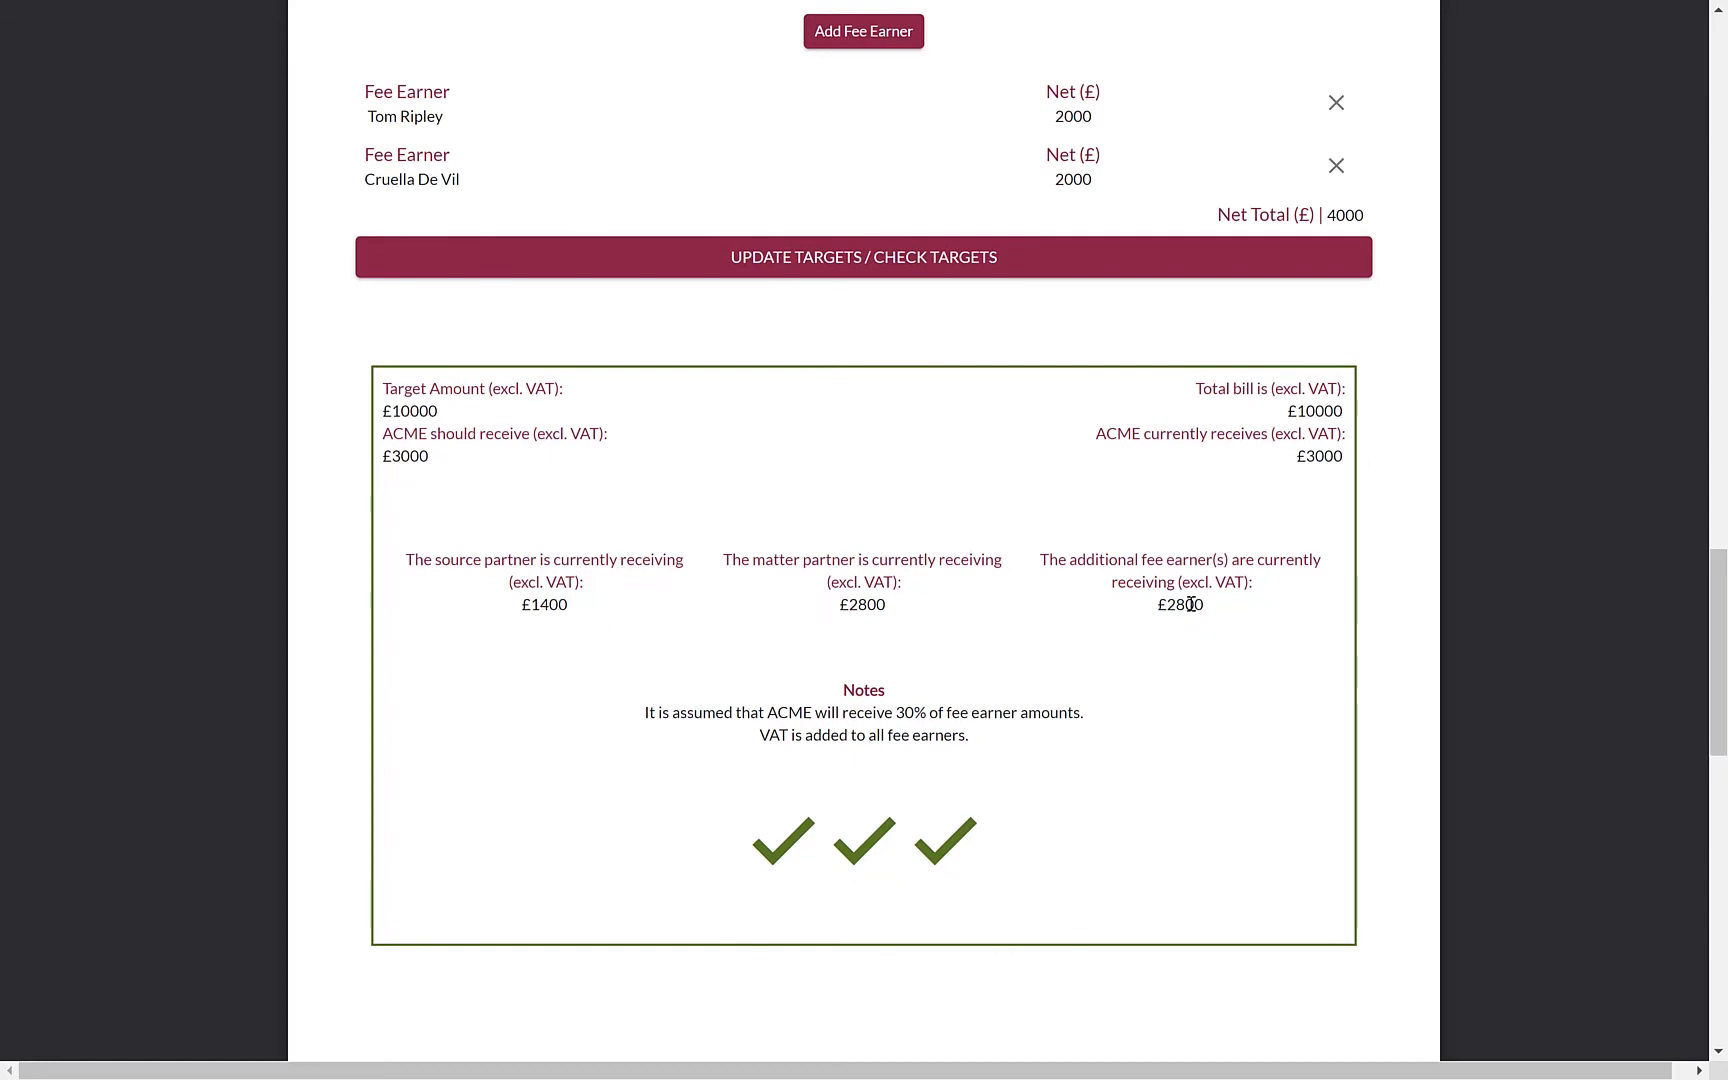
pyautogui.scroll(-3, 1305, 618)
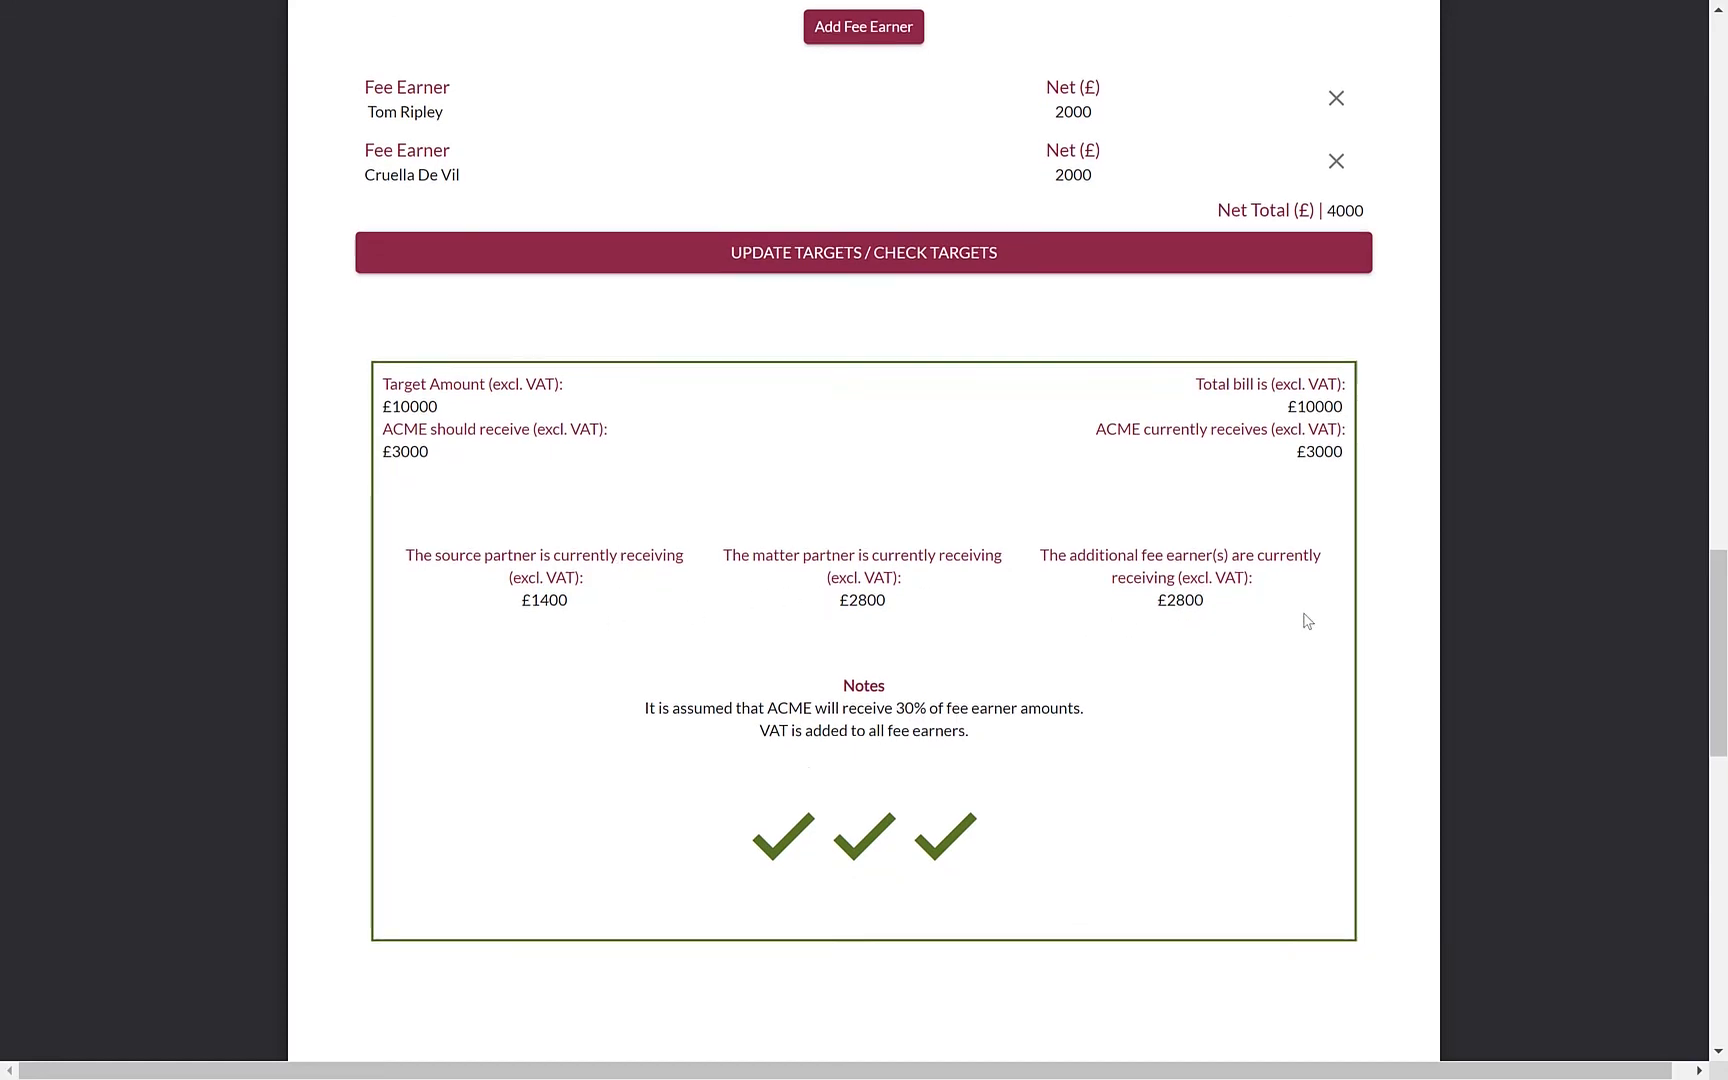
pyautogui.scroll(-1, 1305, 618)
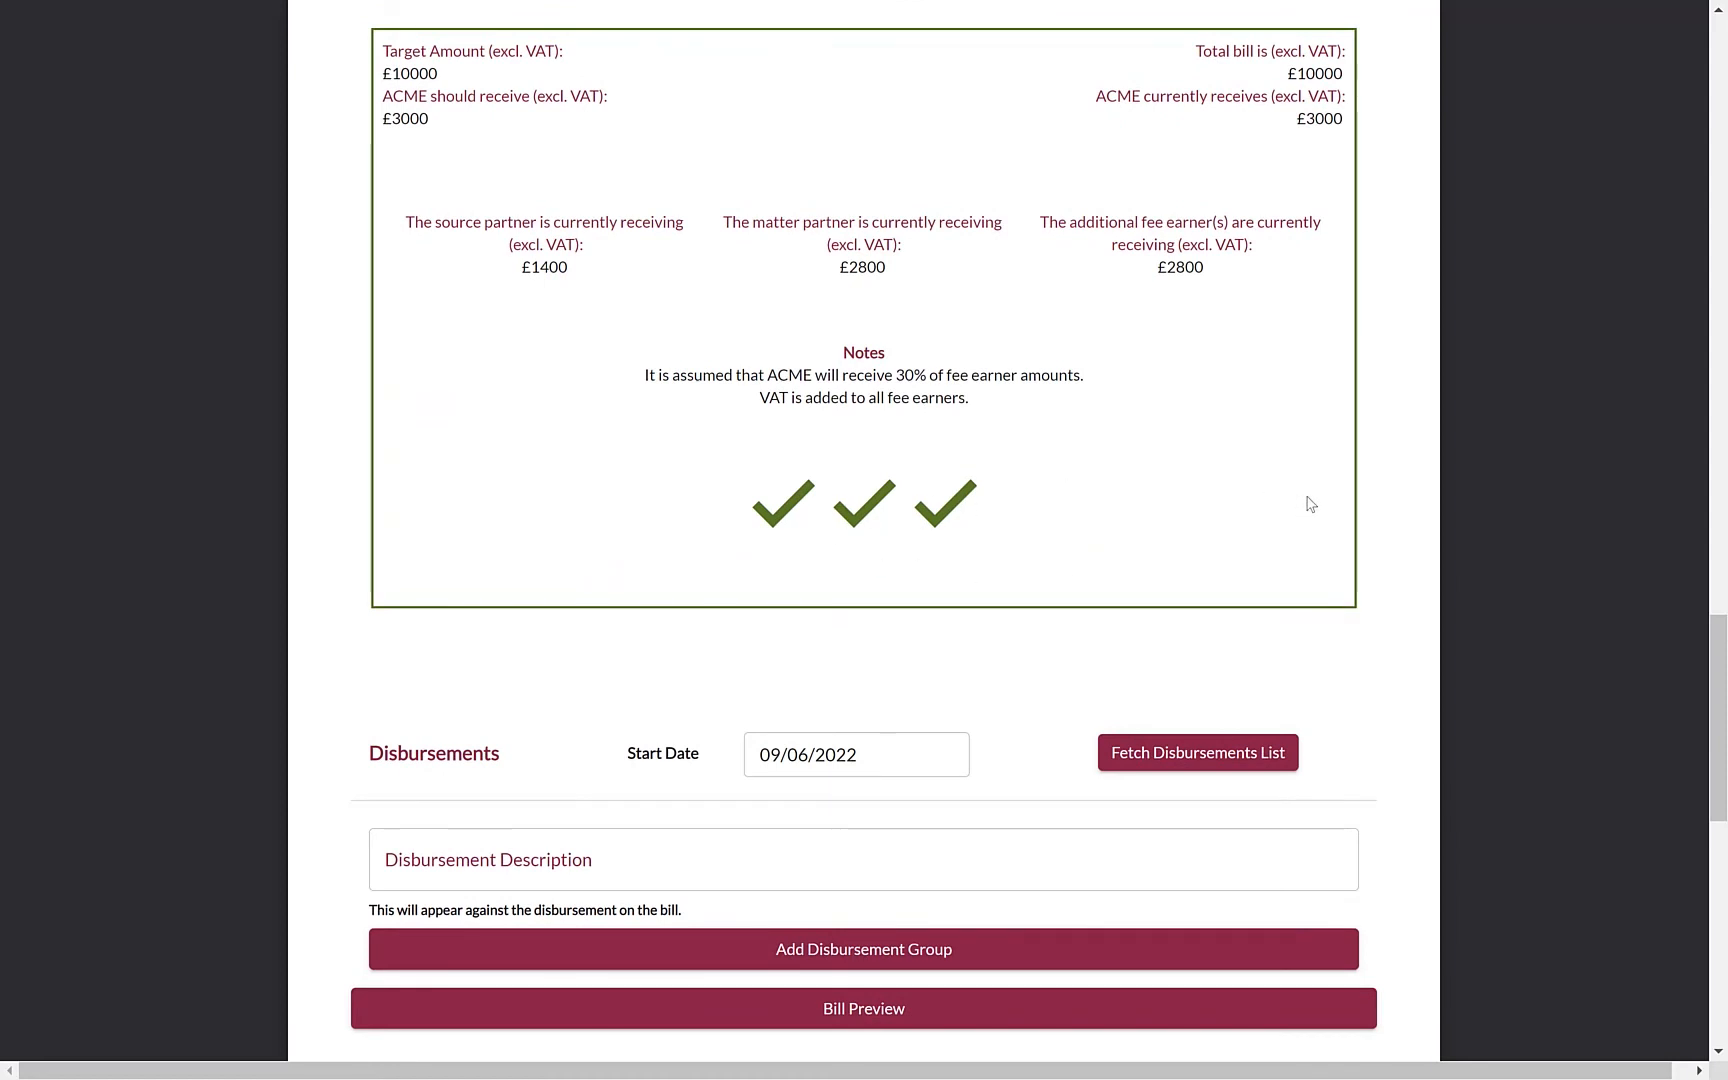
pyautogui.scroll(-2, 1483, 558)
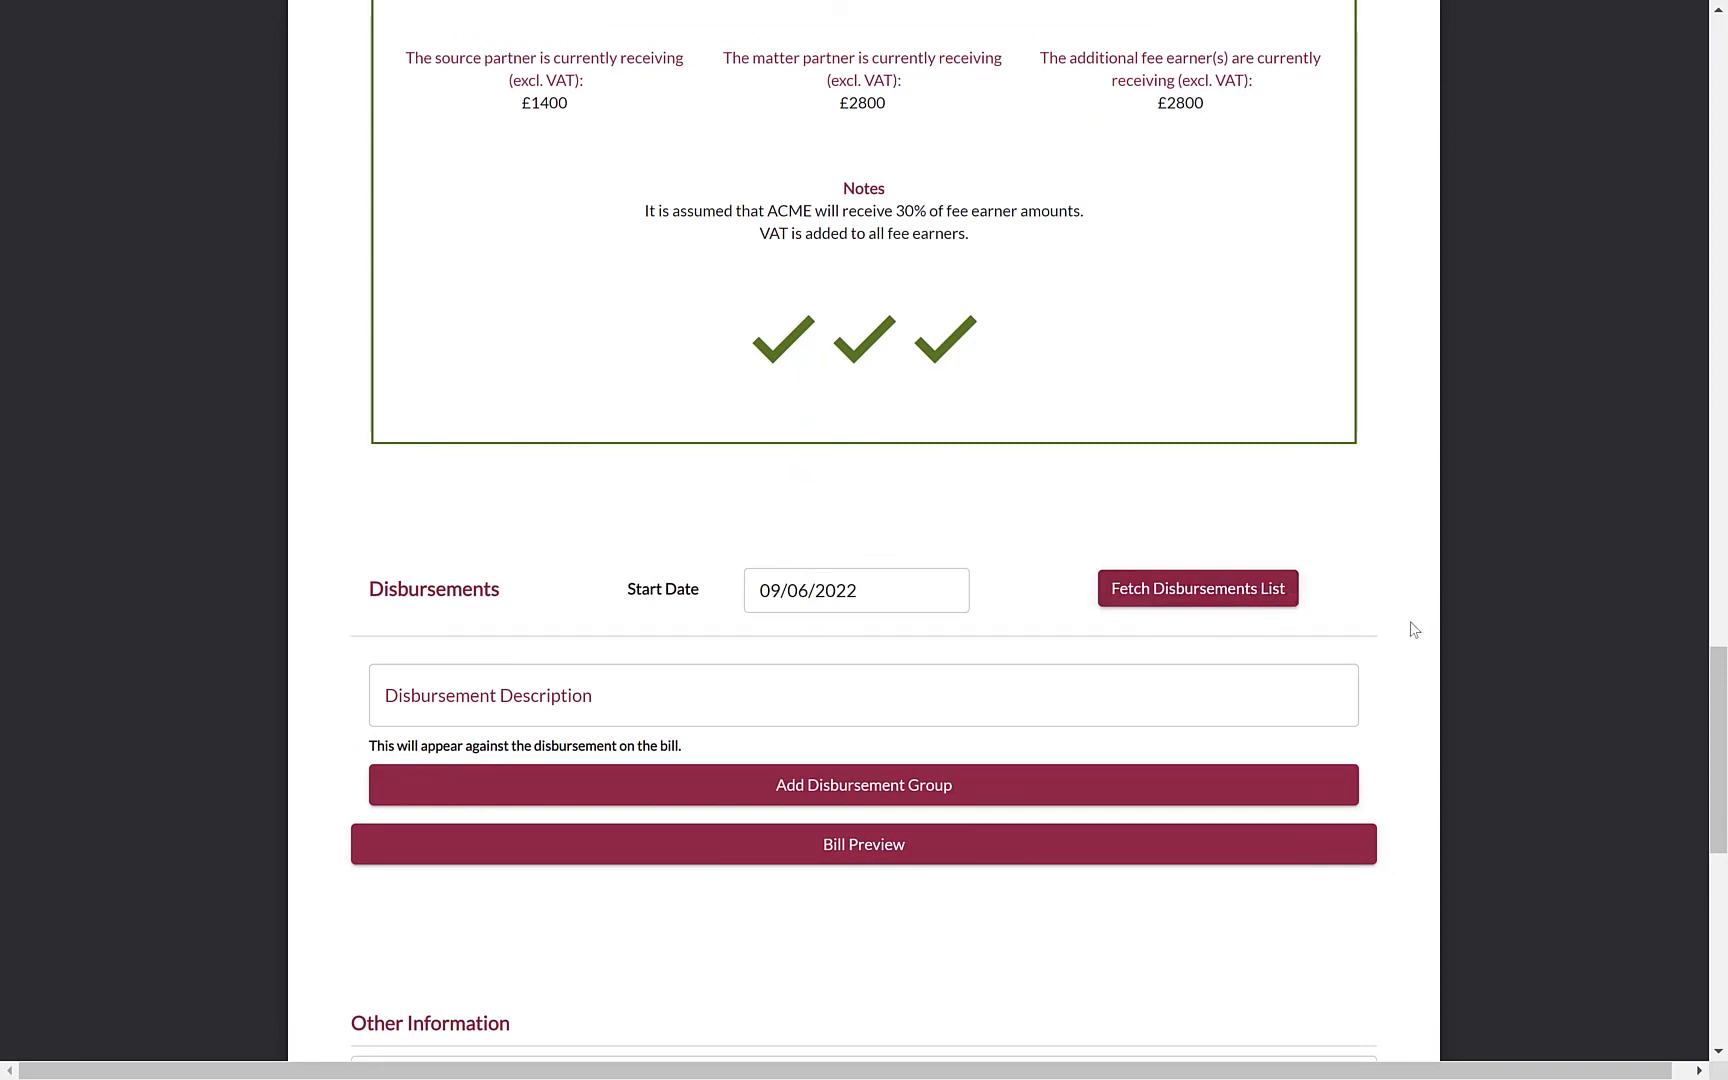
pyautogui.scroll(-3, 1414, 629)
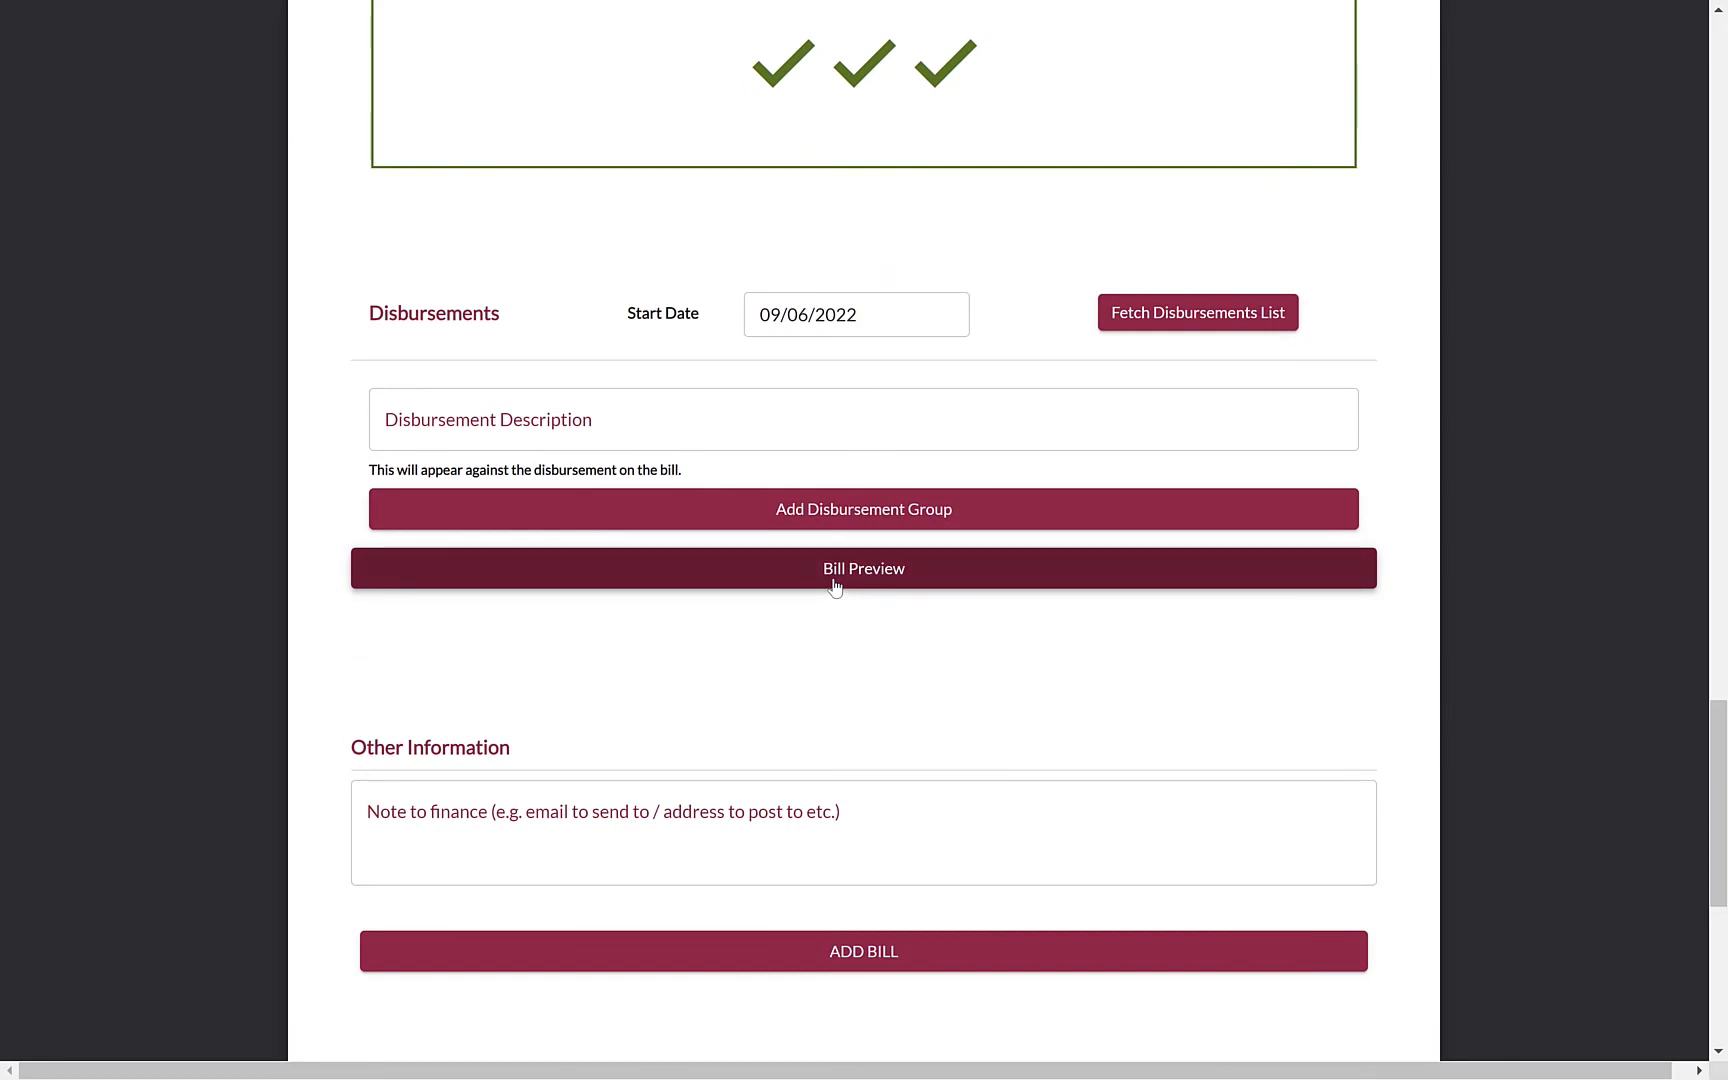
# Preview the £12000 bill, starting a print and cancelling it
pyautogui.click(835, 586)
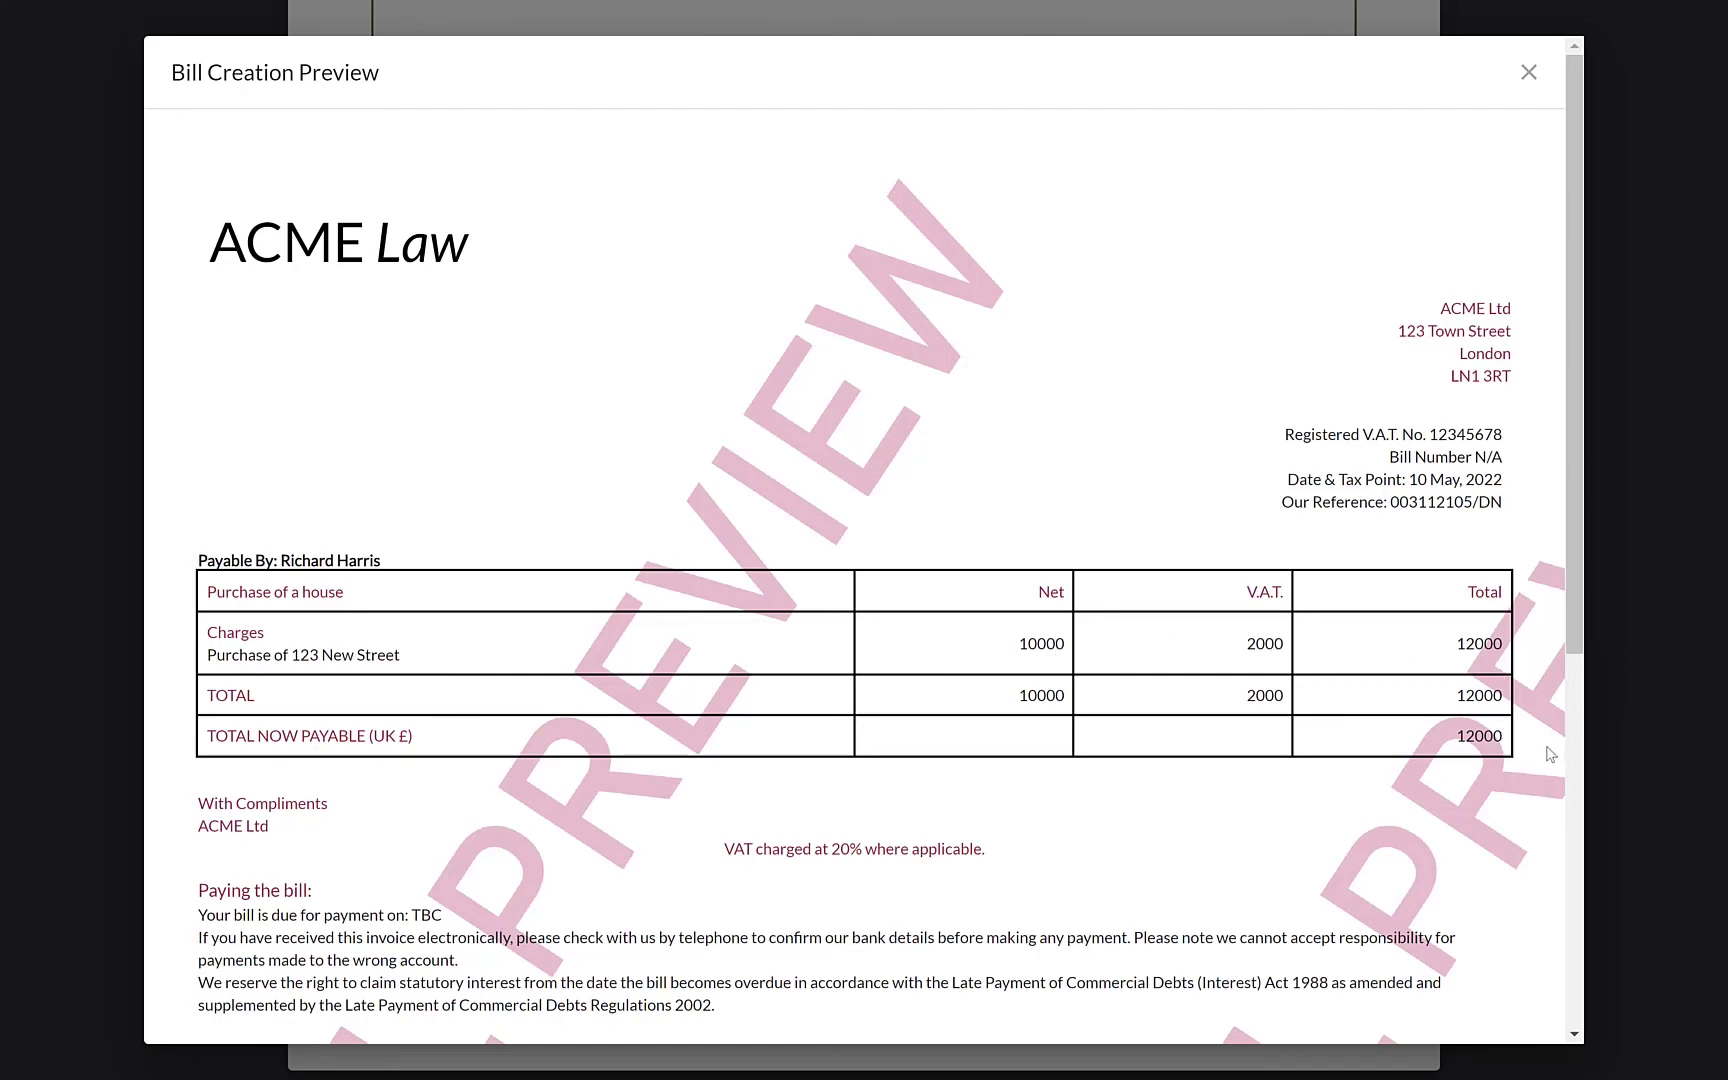
pyautogui.scroll(-6, 1550, 754)
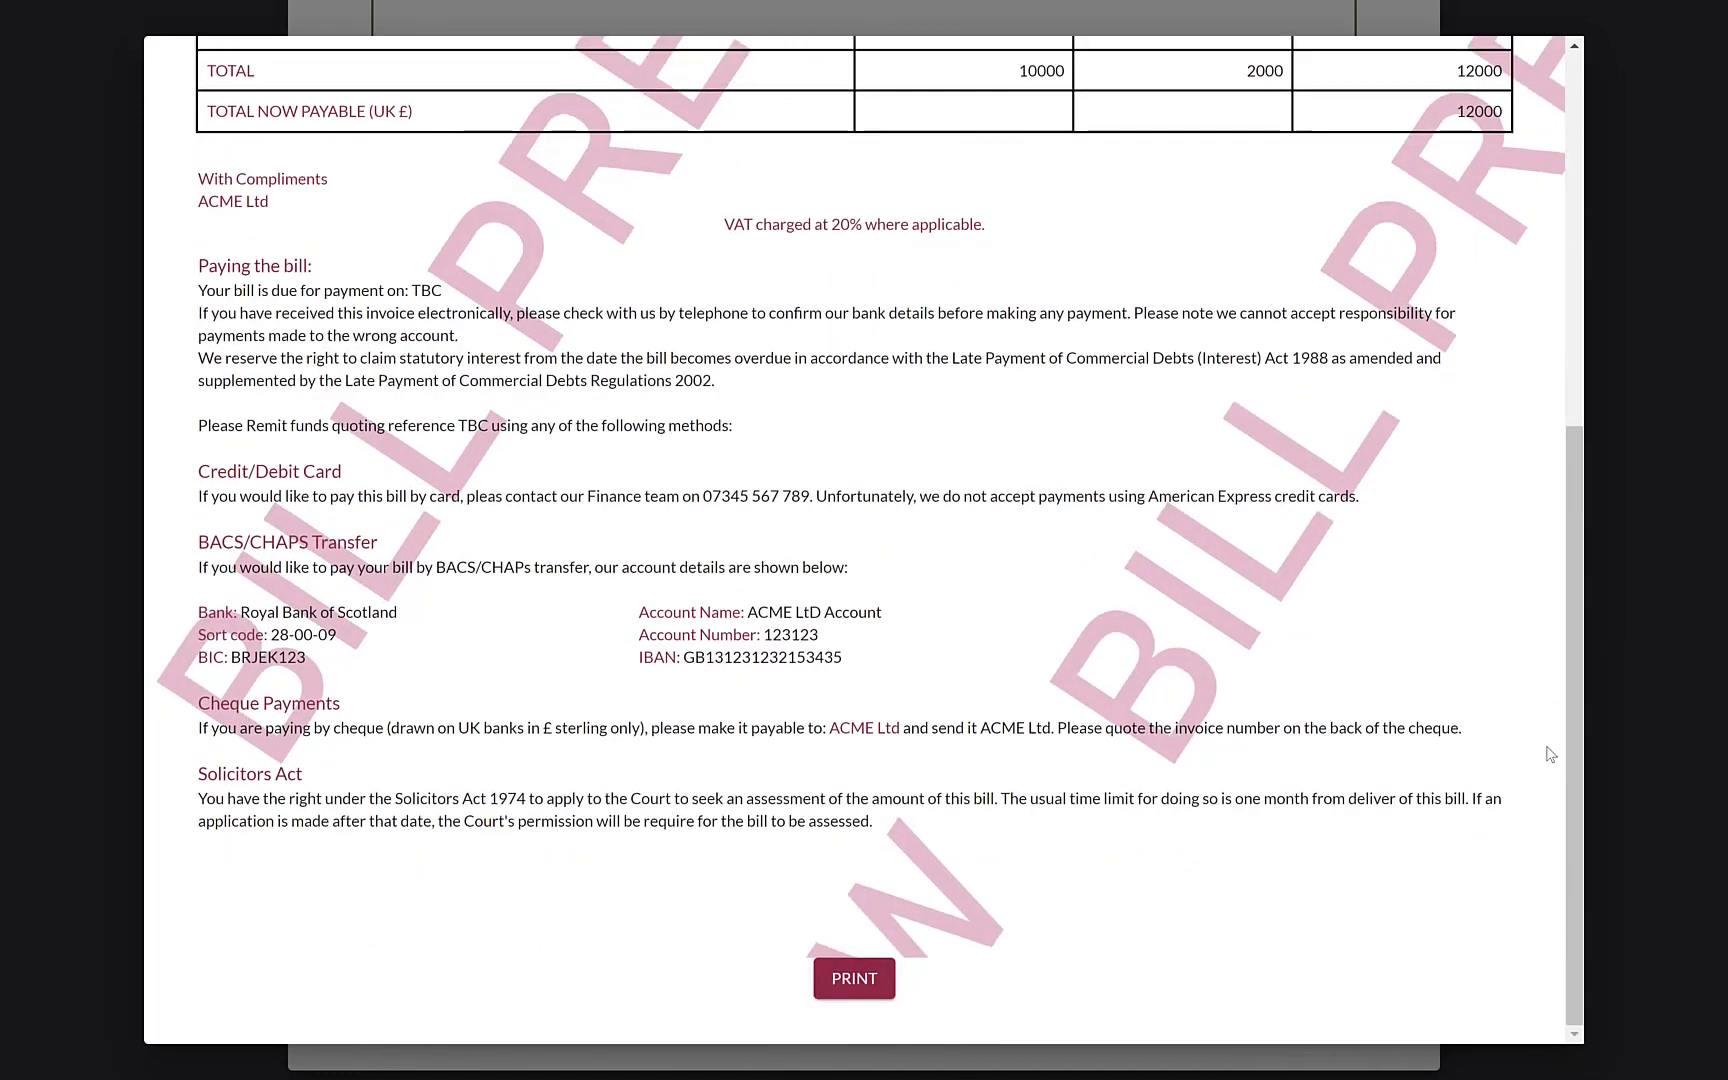
pyautogui.click(853, 990)
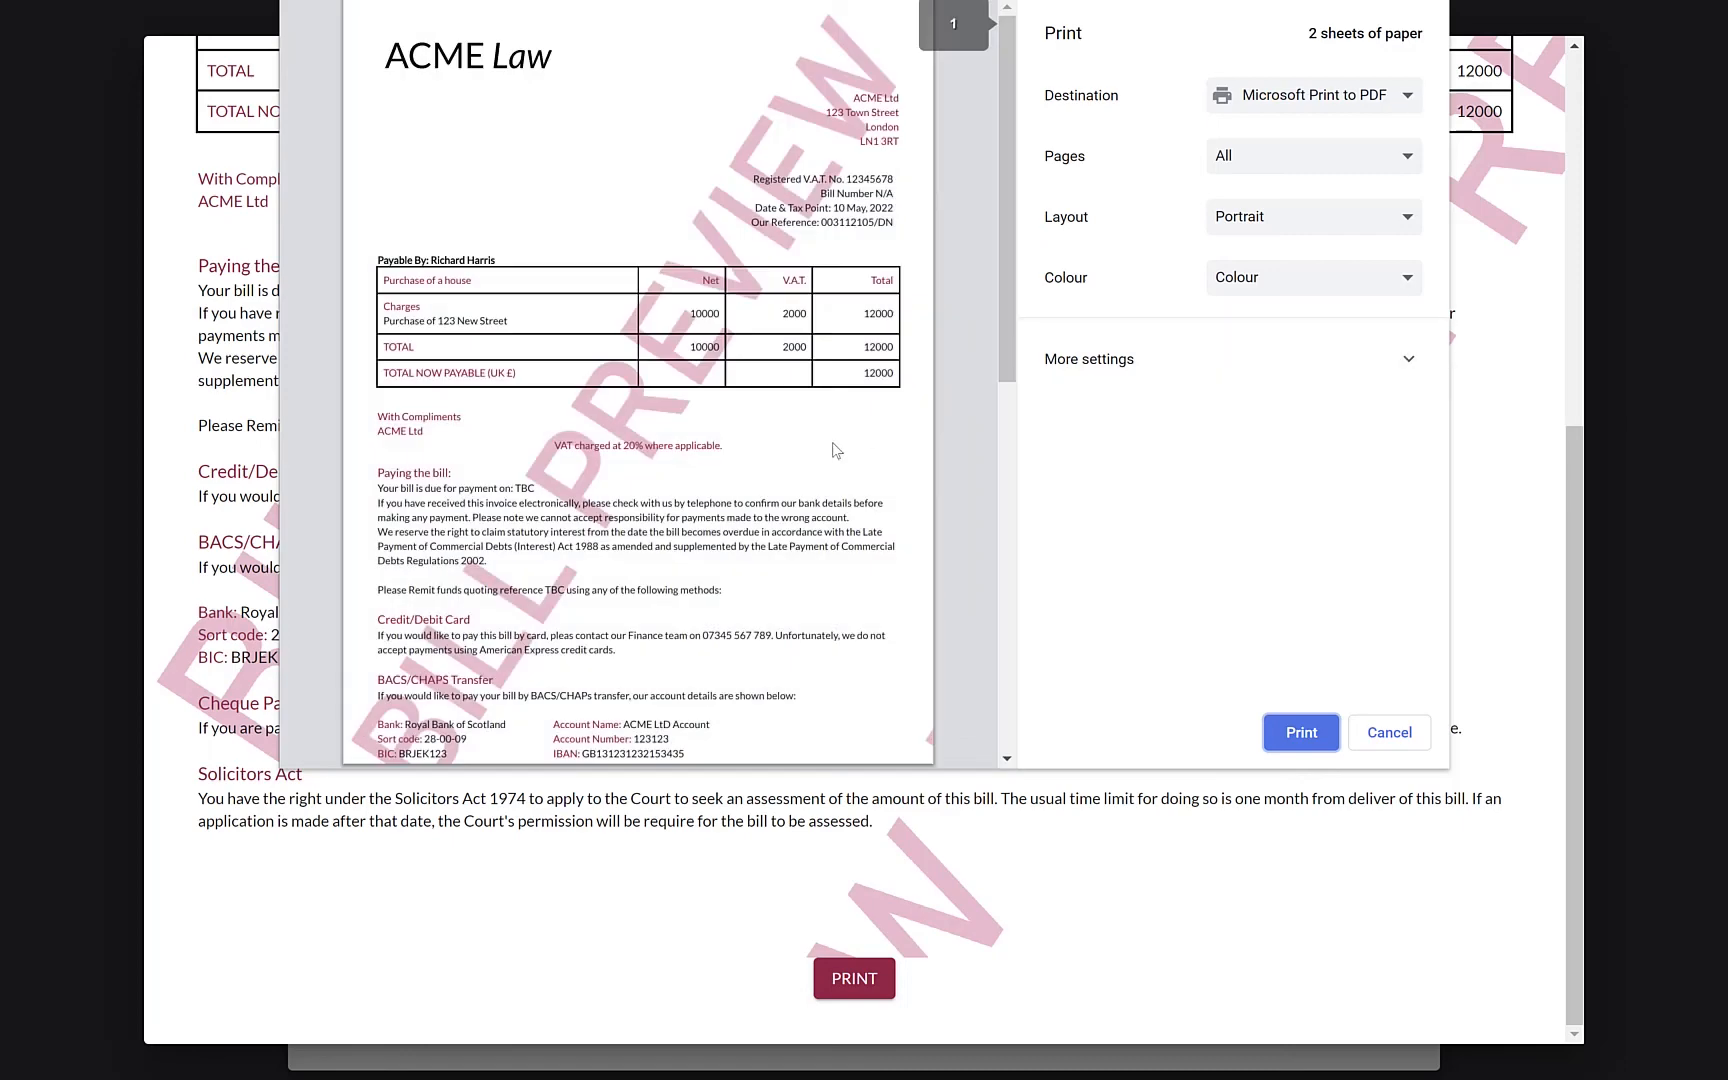
pyautogui.click(1388, 728)
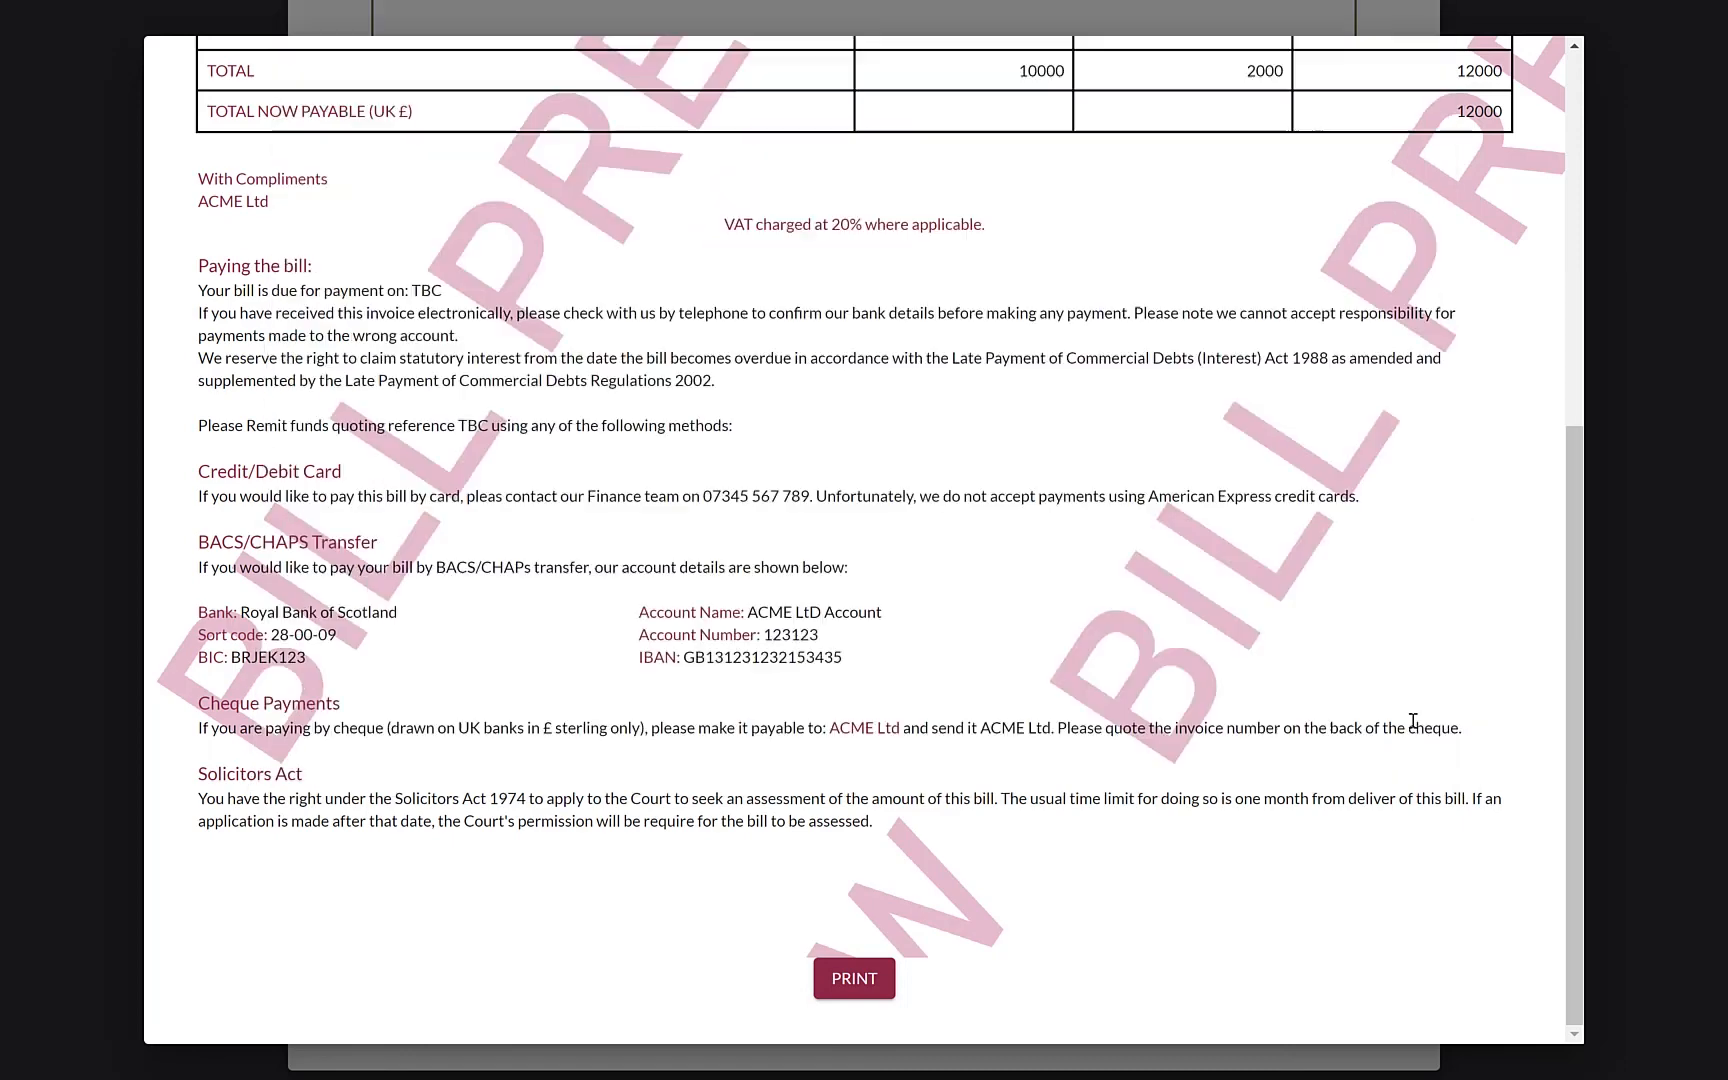
# Close the preview and submit the bill with ADD BILL
pyautogui.click(1605, 733)
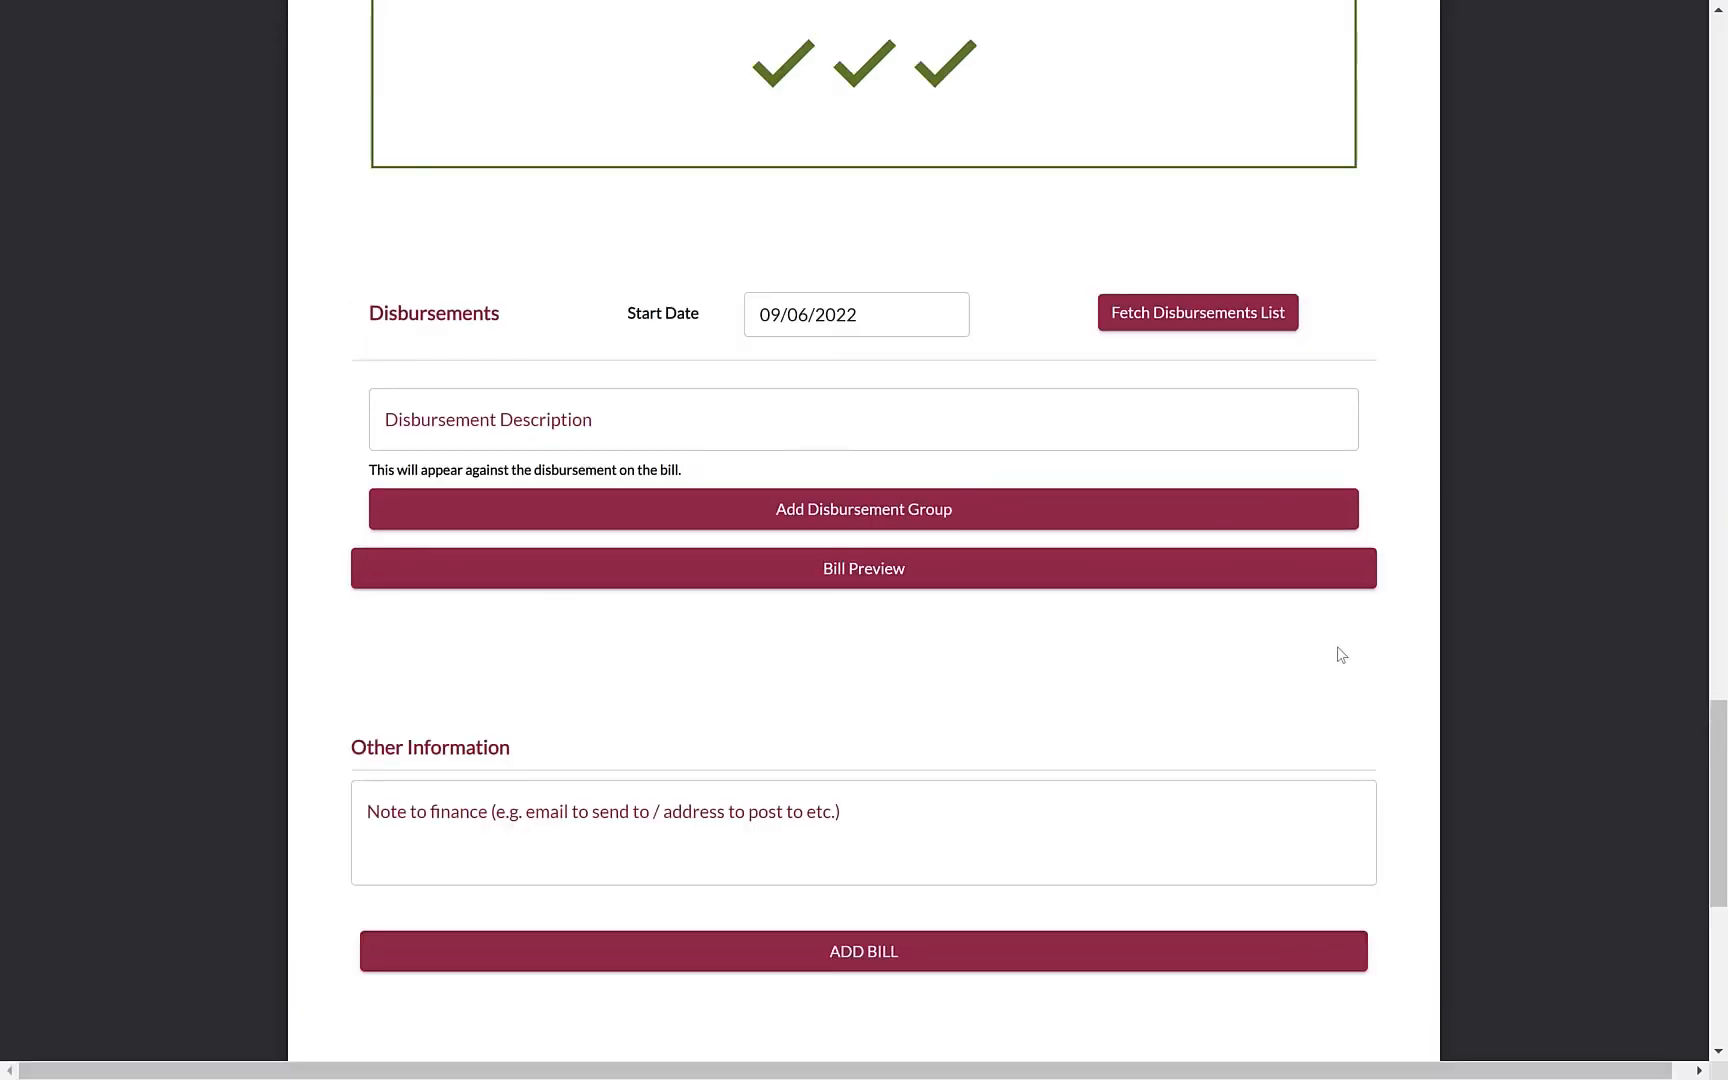
pyautogui.scroll(-3, 1392, 655)
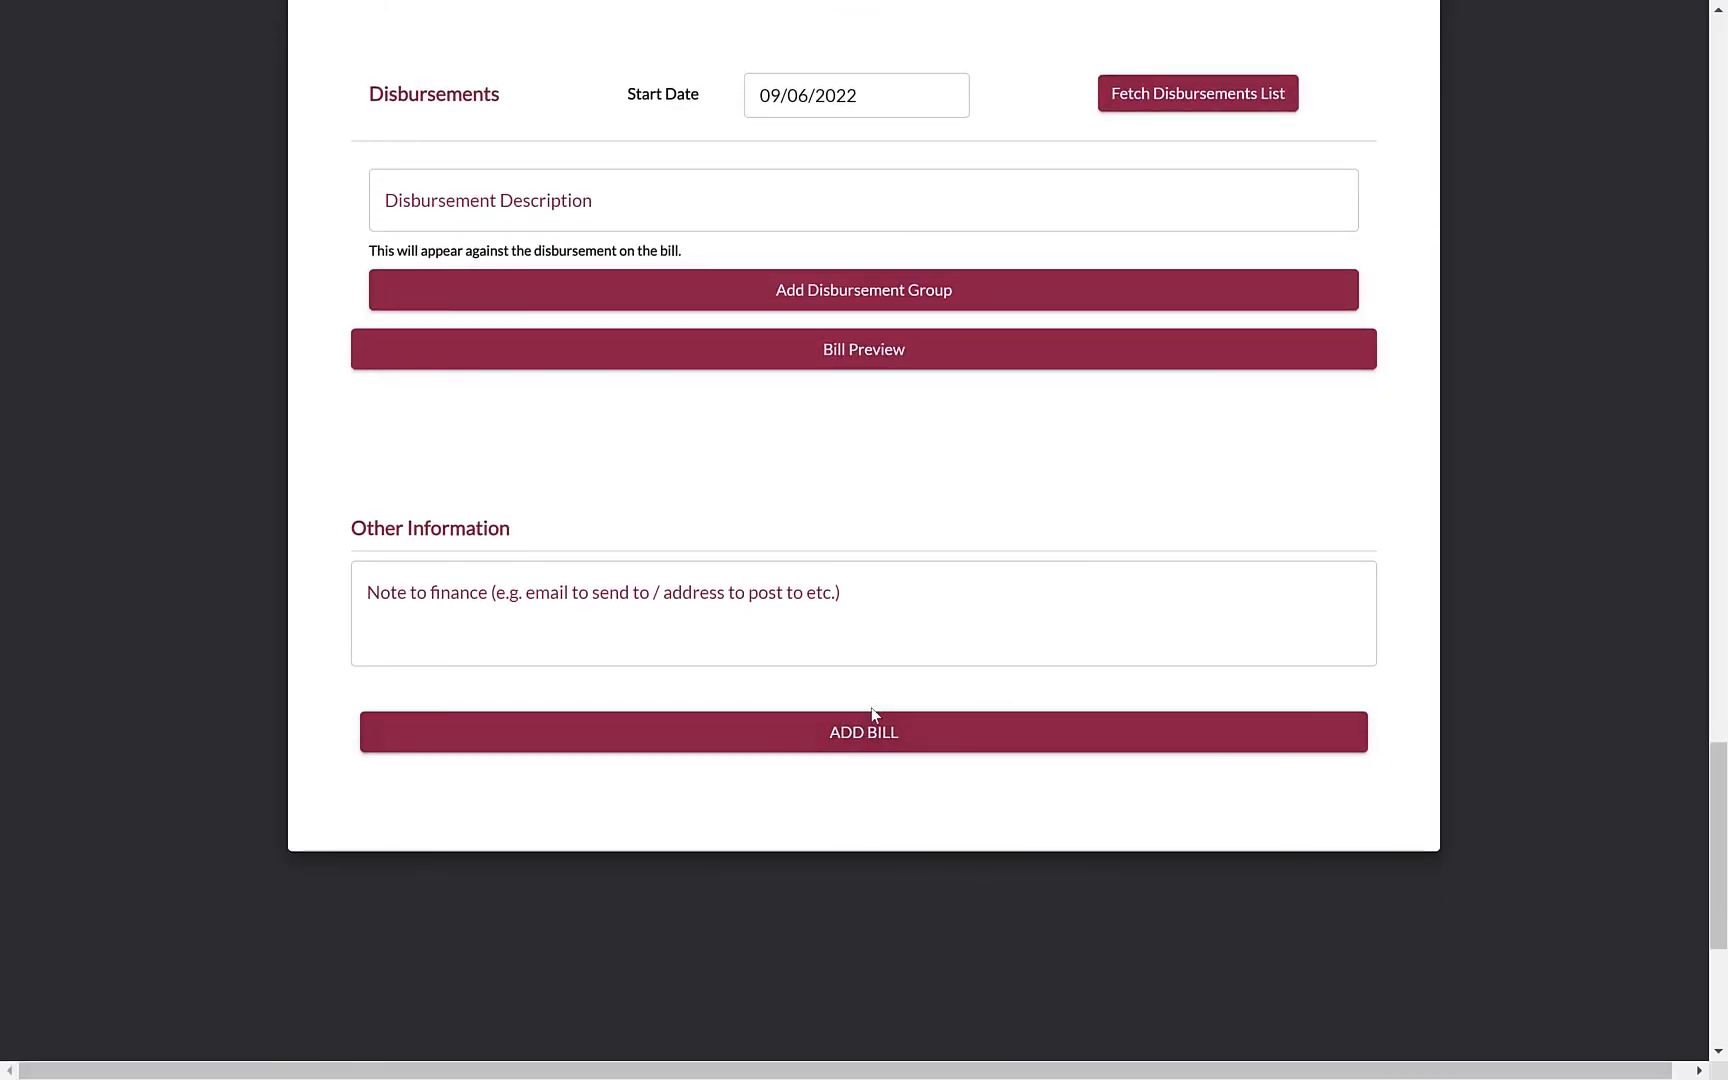
pyautogui.click(833, 735)
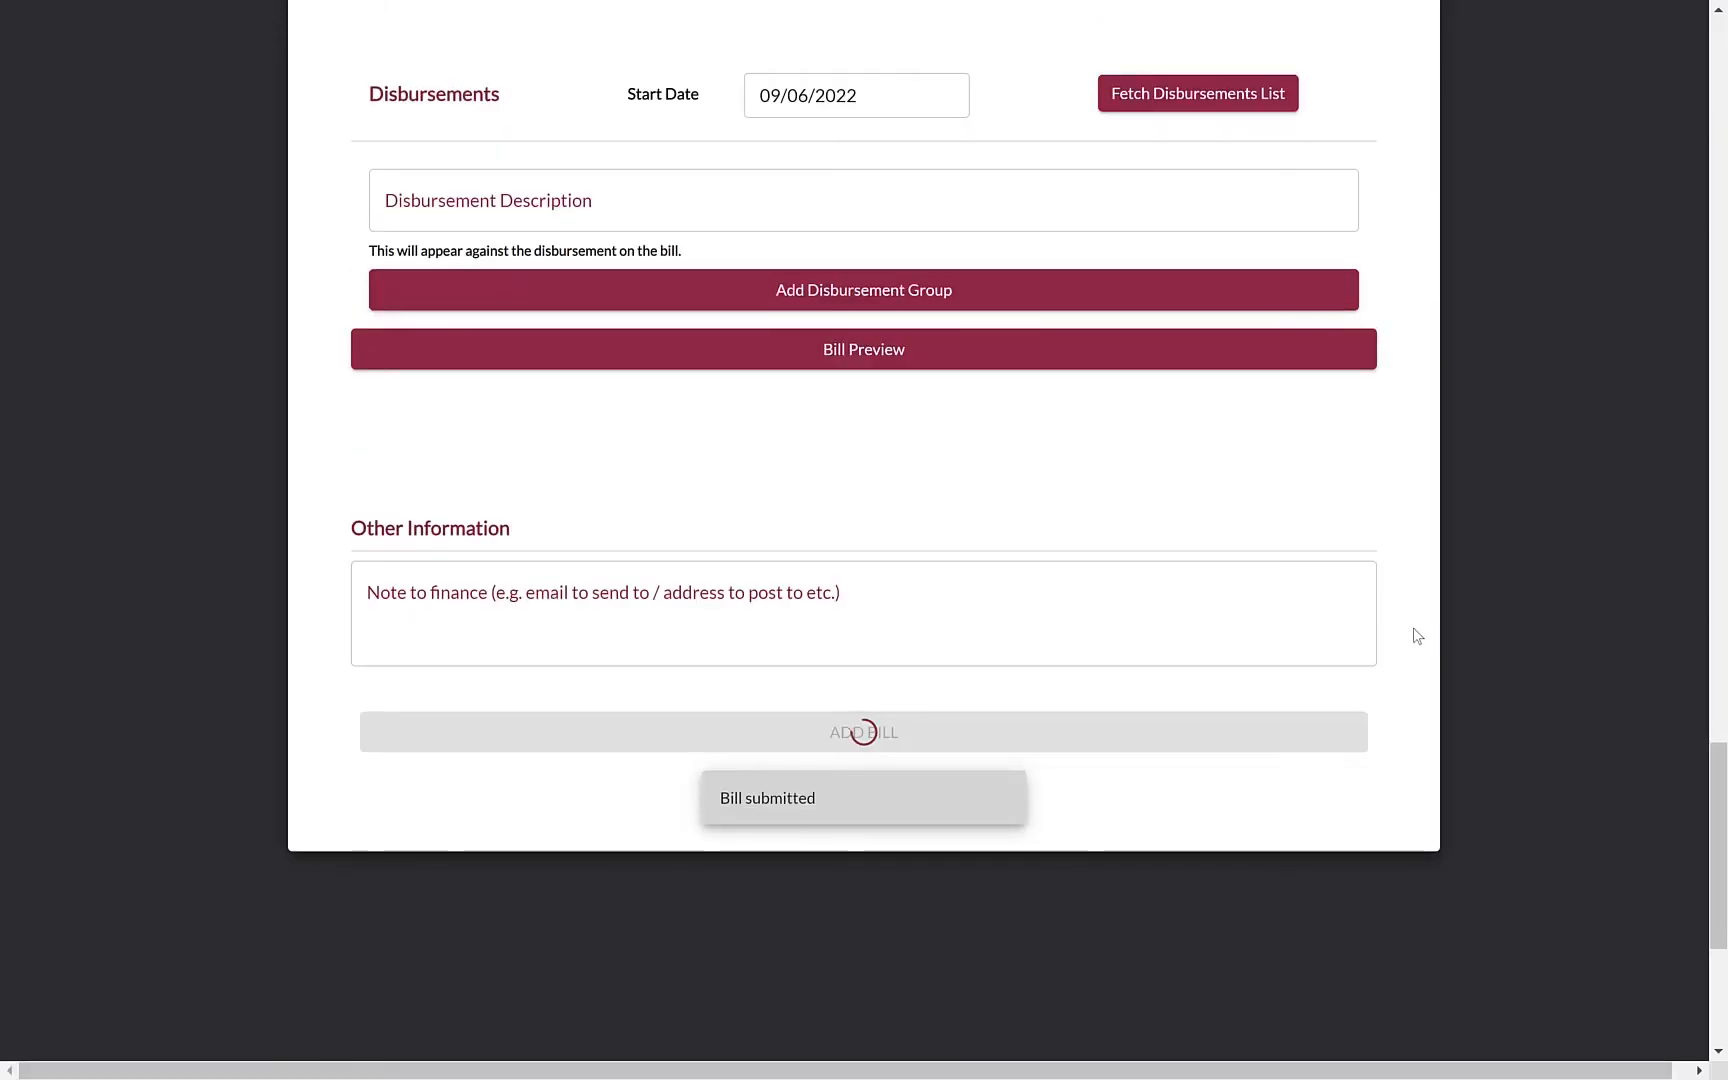